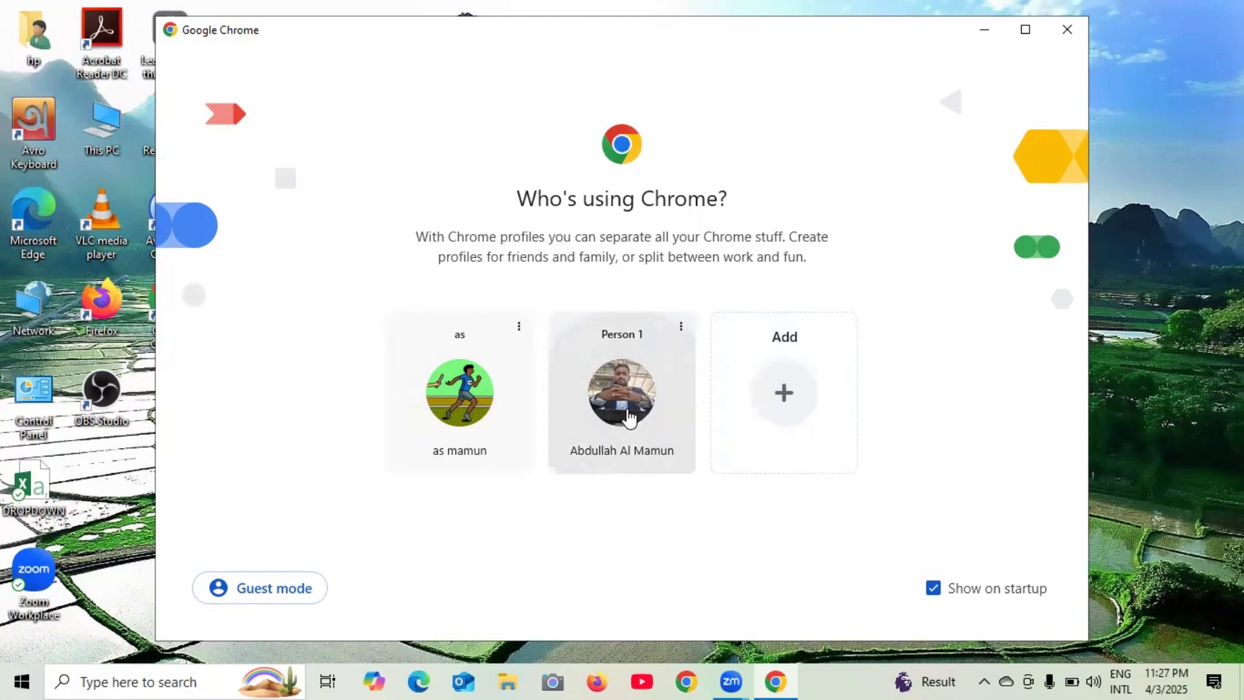
Step: Open Chrome with the Person 1 profile and go to canva.com
{"action": "left_click", "coordinate": [627, 408]}
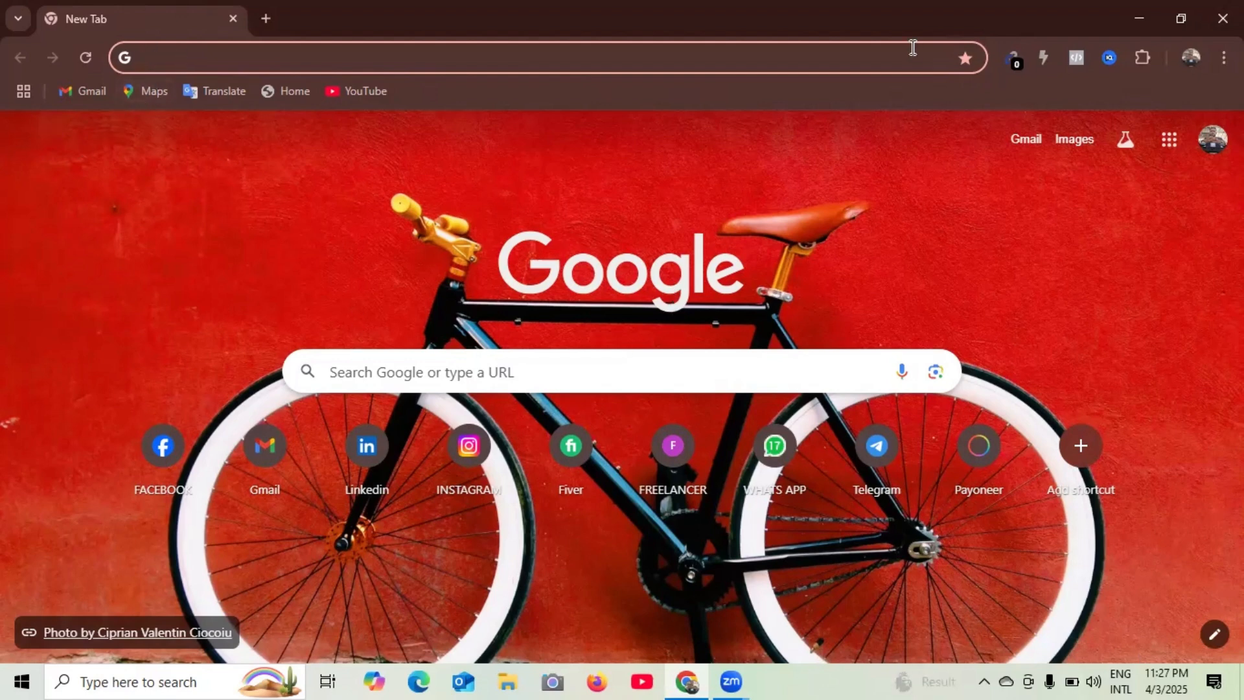
{"action": "left_click", "coordinate": [154, 59]}
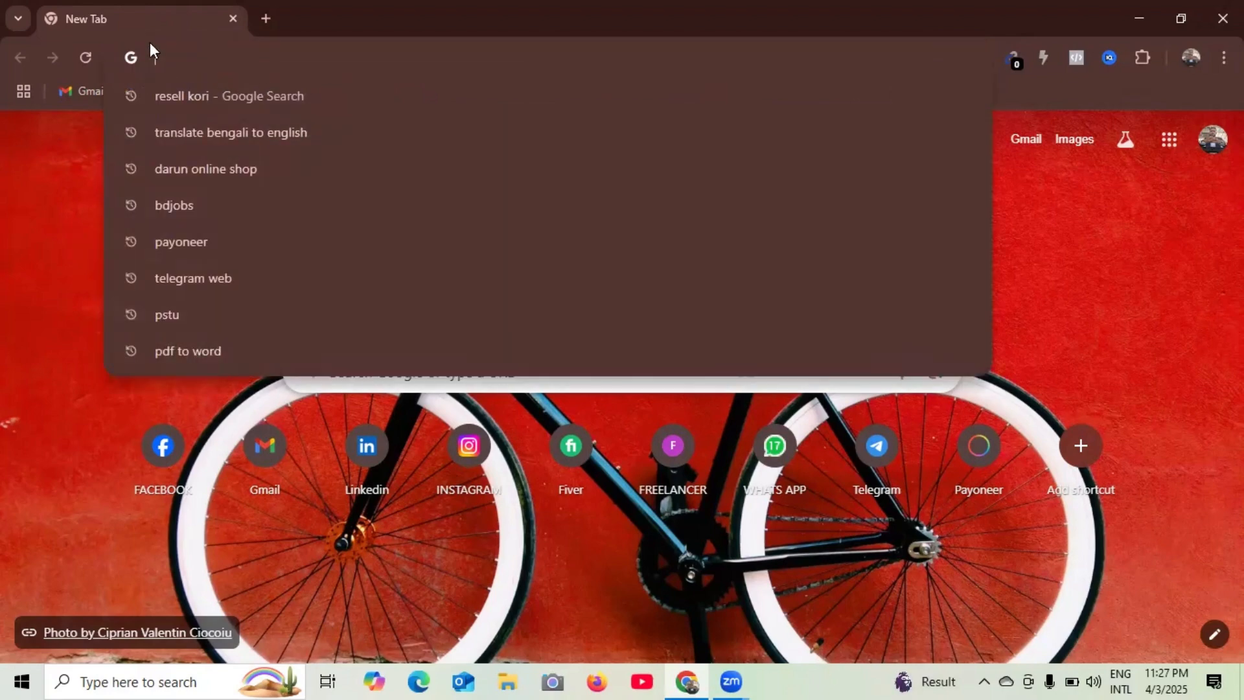
{"action": "type", "text": "c"}
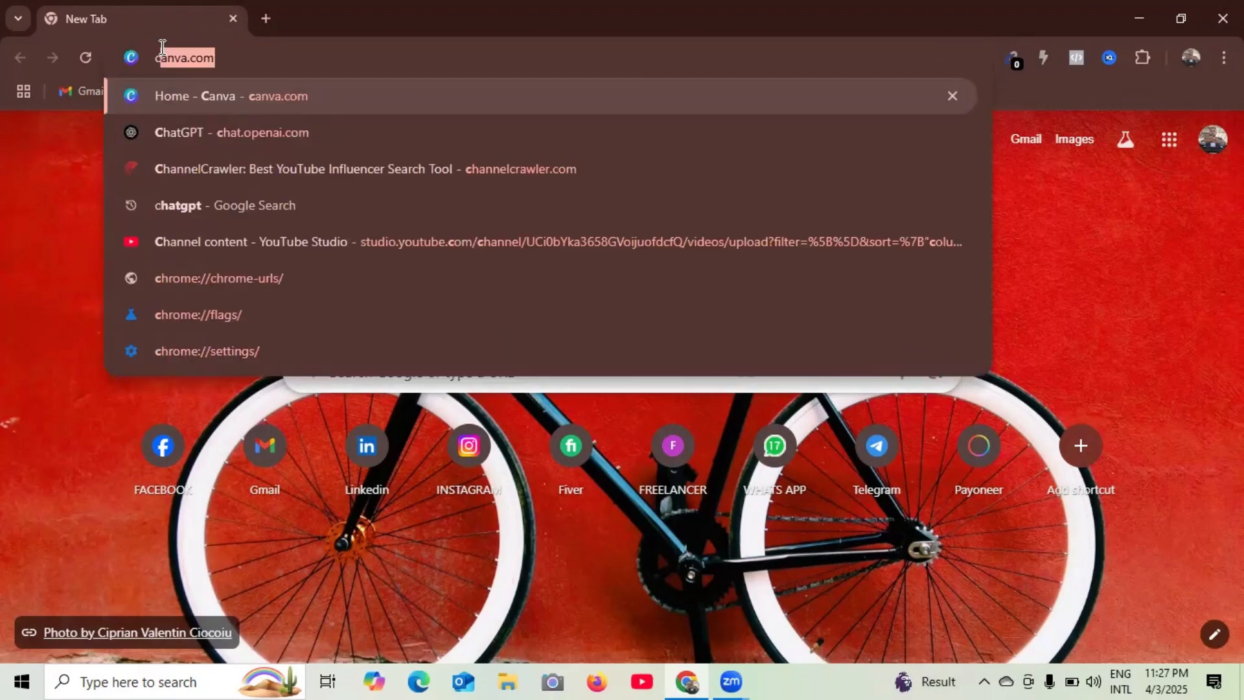
{"action": "key", "text": "Return"}
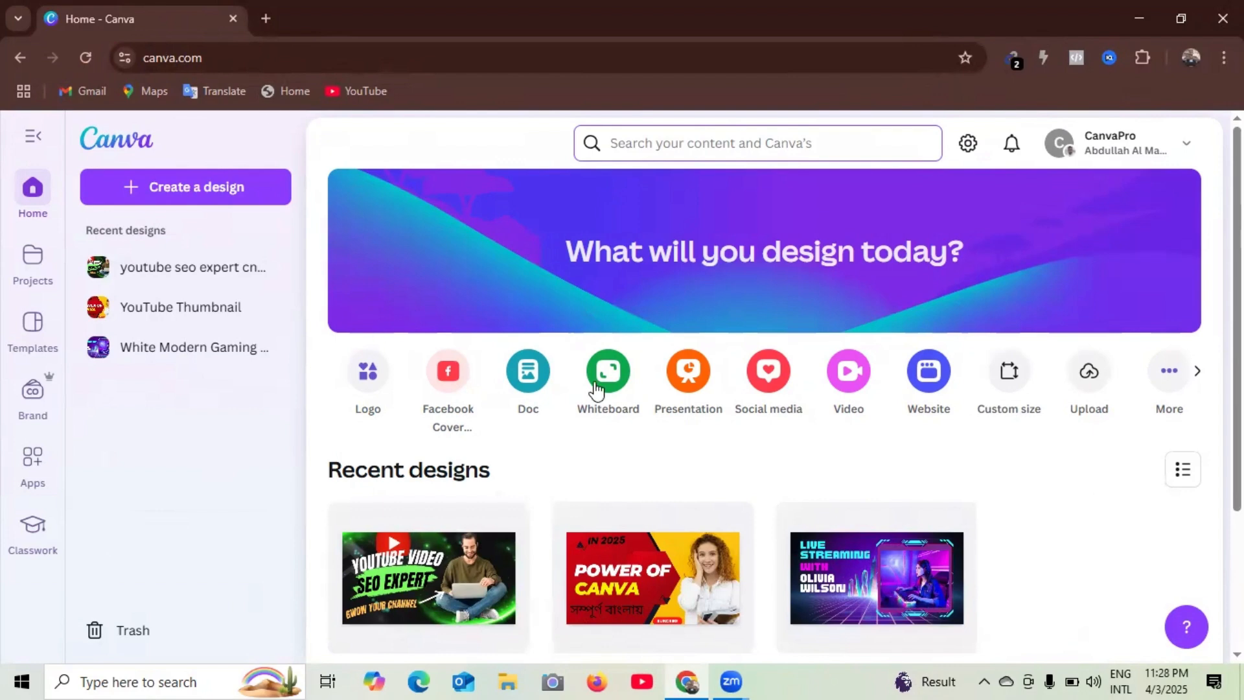
{"action": "scroll", "coordinate": [752, 379], "scroll_direction": "down", "scroll_amount": 2}
{"action": "scroll", "coordinate": [752, 379], "scroll_direction": "up", "scroll_amount": 2}
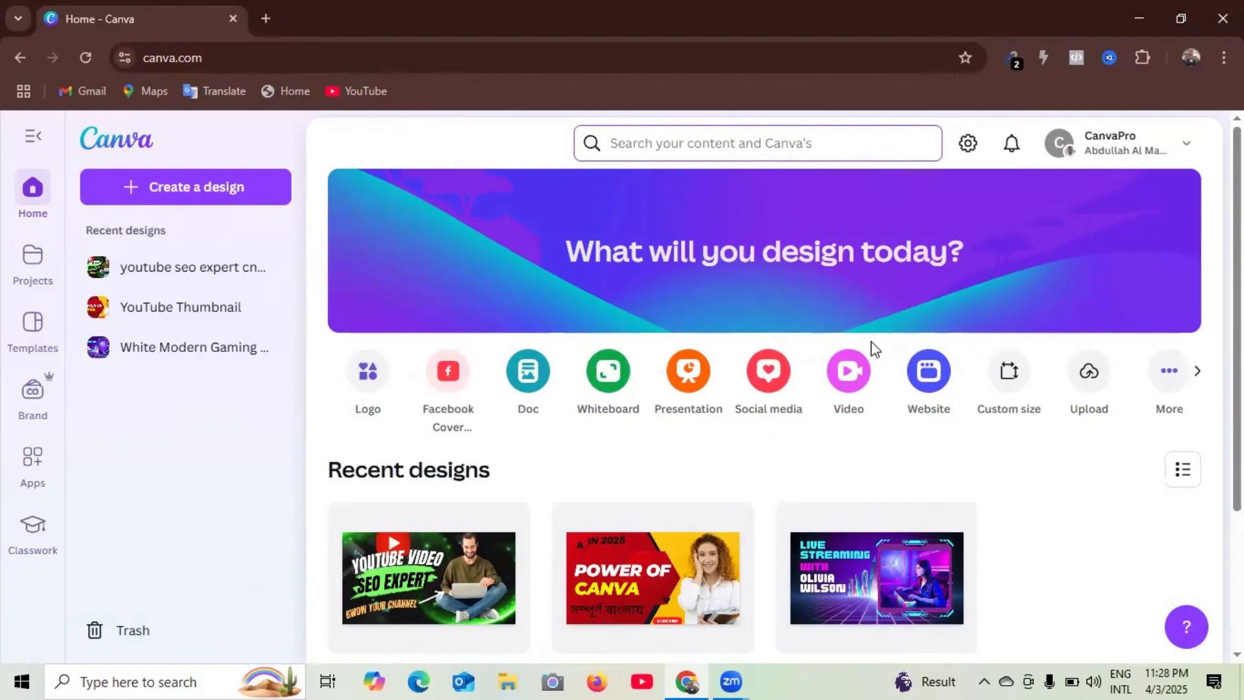
{"action": "scroll", "coordinate": [872, 417], "scroll_direction": "down", "scroll_amount": 3}
{"action": "scroll", "coordinate": [874, 418], "scroll_direction": "up", "scroll_amount": 3}
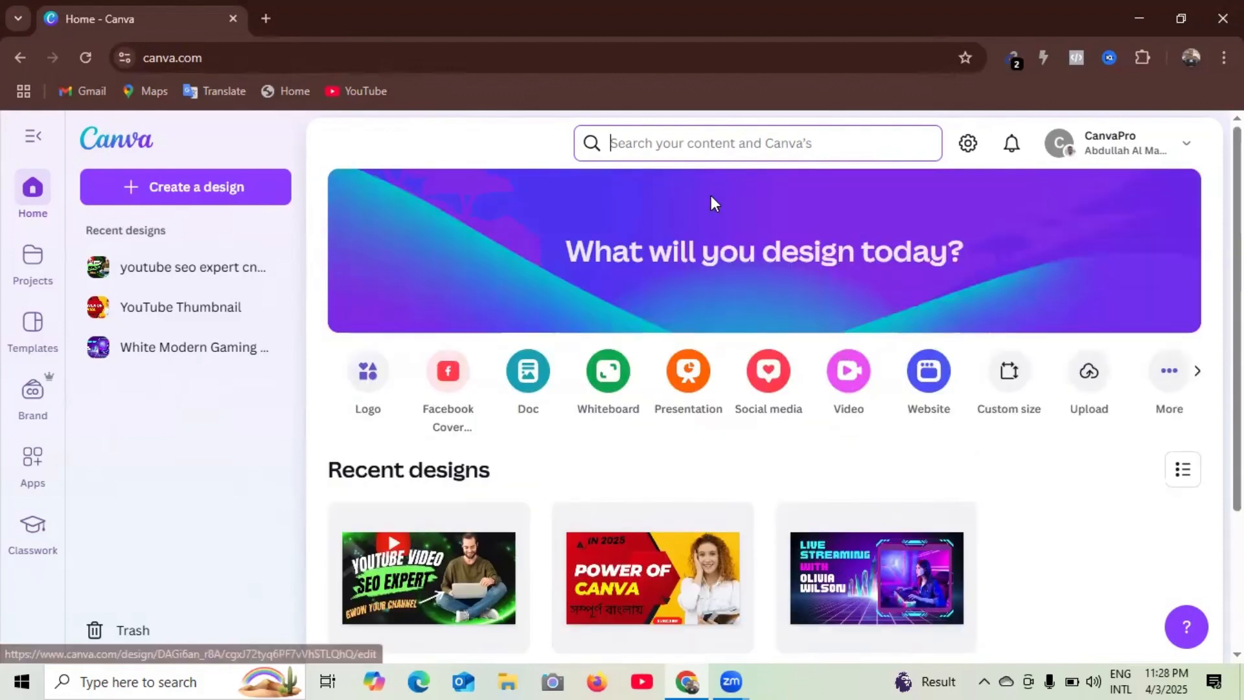
{"action": "left_click", "coordinate": [683, 149]}
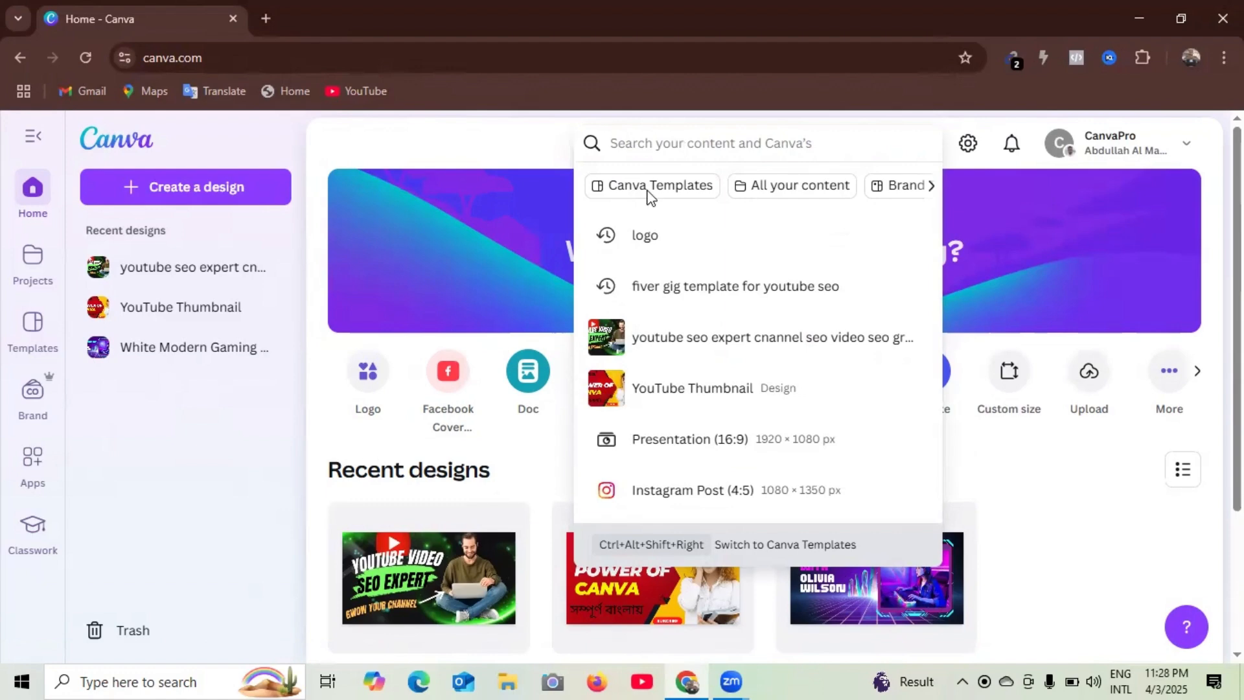
{"action": "left_click", "coordinate": [666, 147]}
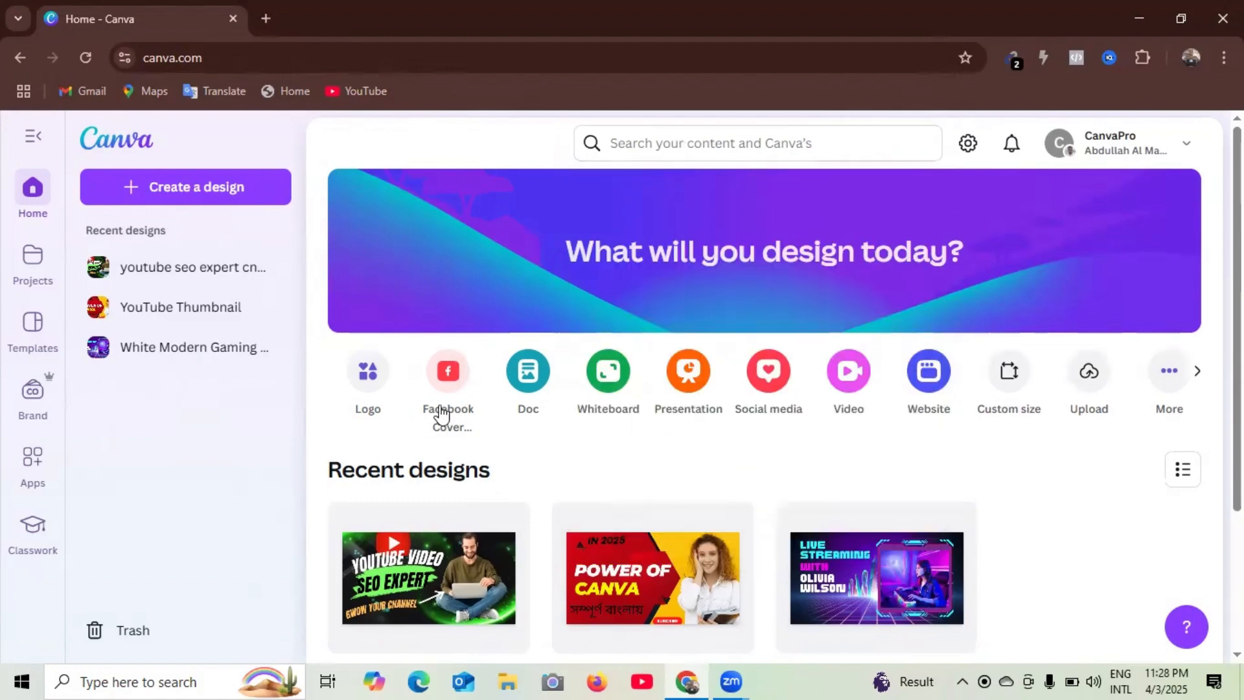
Step: Search Canva for "fiver video gig tamplate"
{"action": "left_click", "coordinate": [672, 146]}
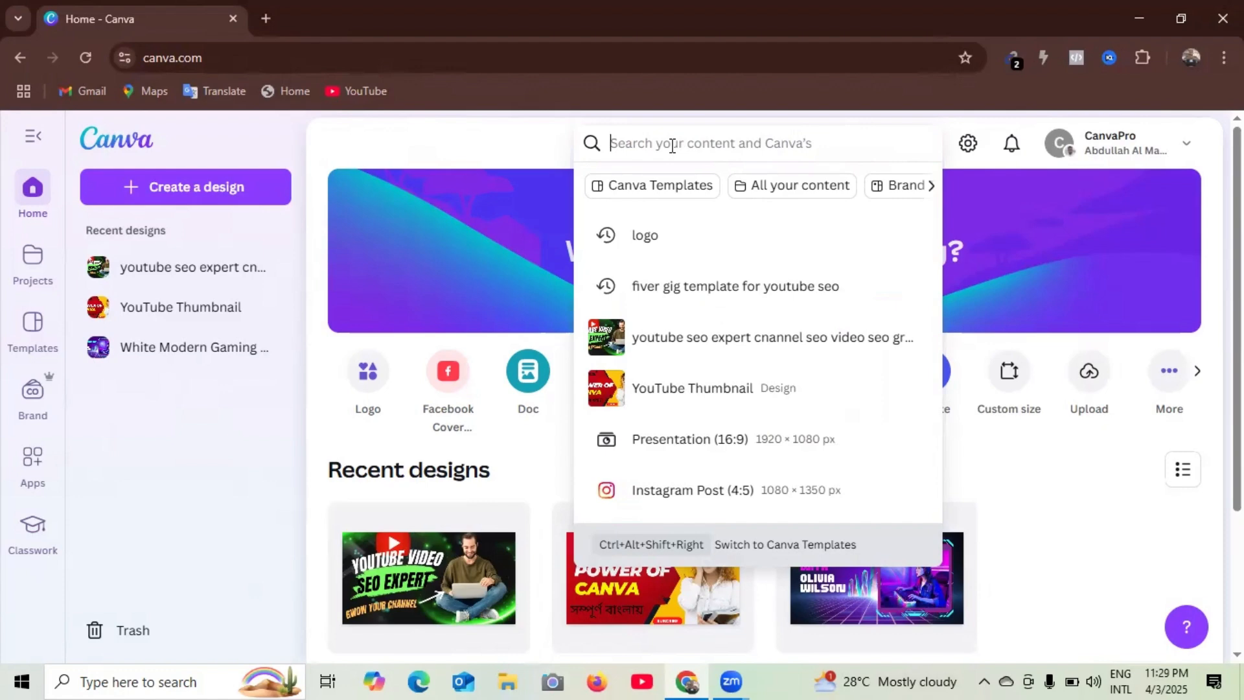
{"action": "type", "text": "fi"}
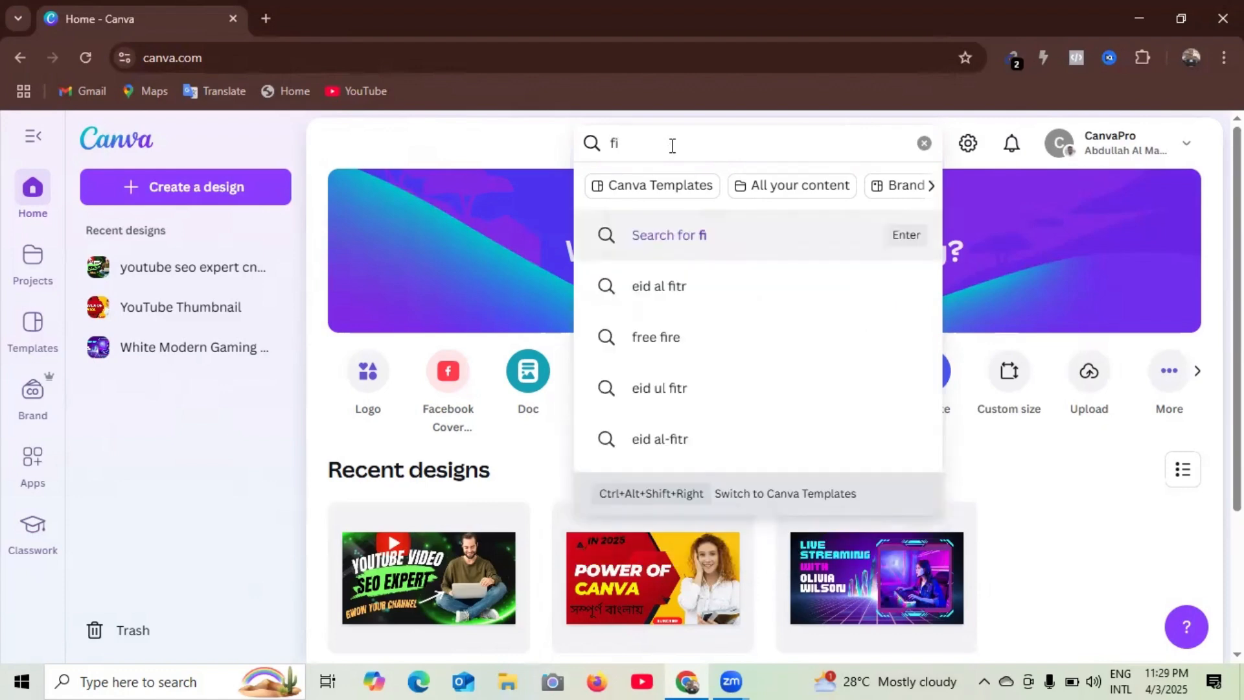
{"action": "type", "text": "ver v"}
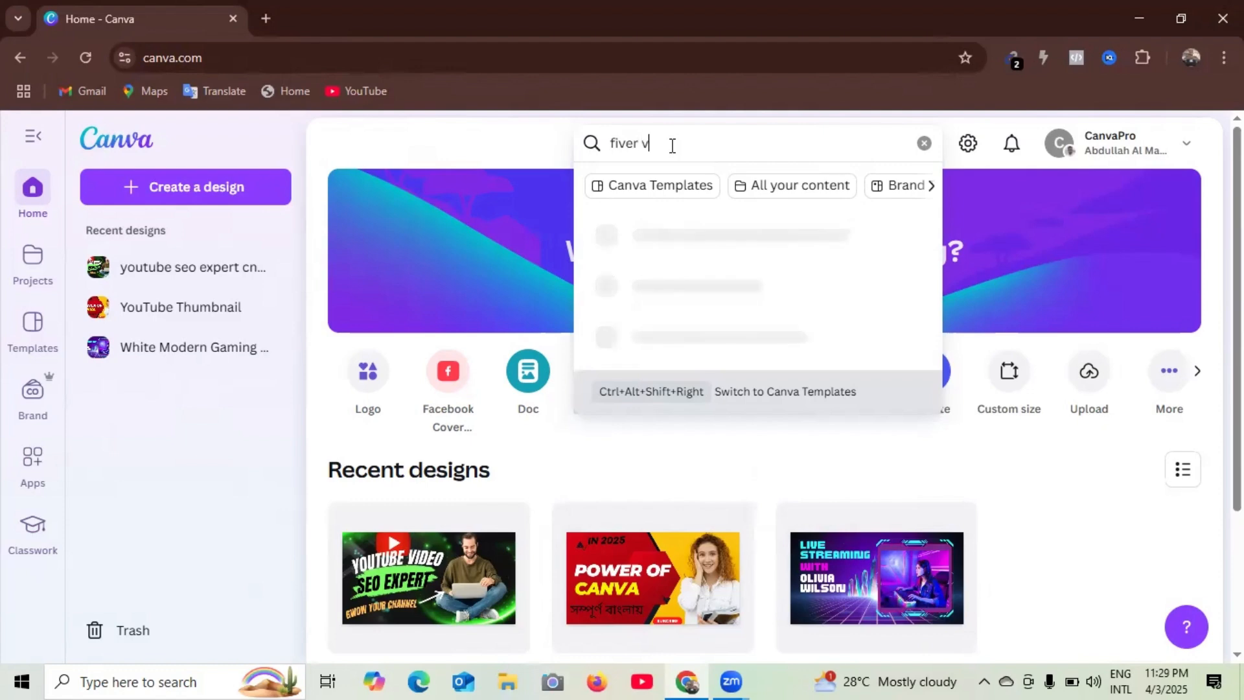
{"action": "type", "text": "ideo gig tamplate"}
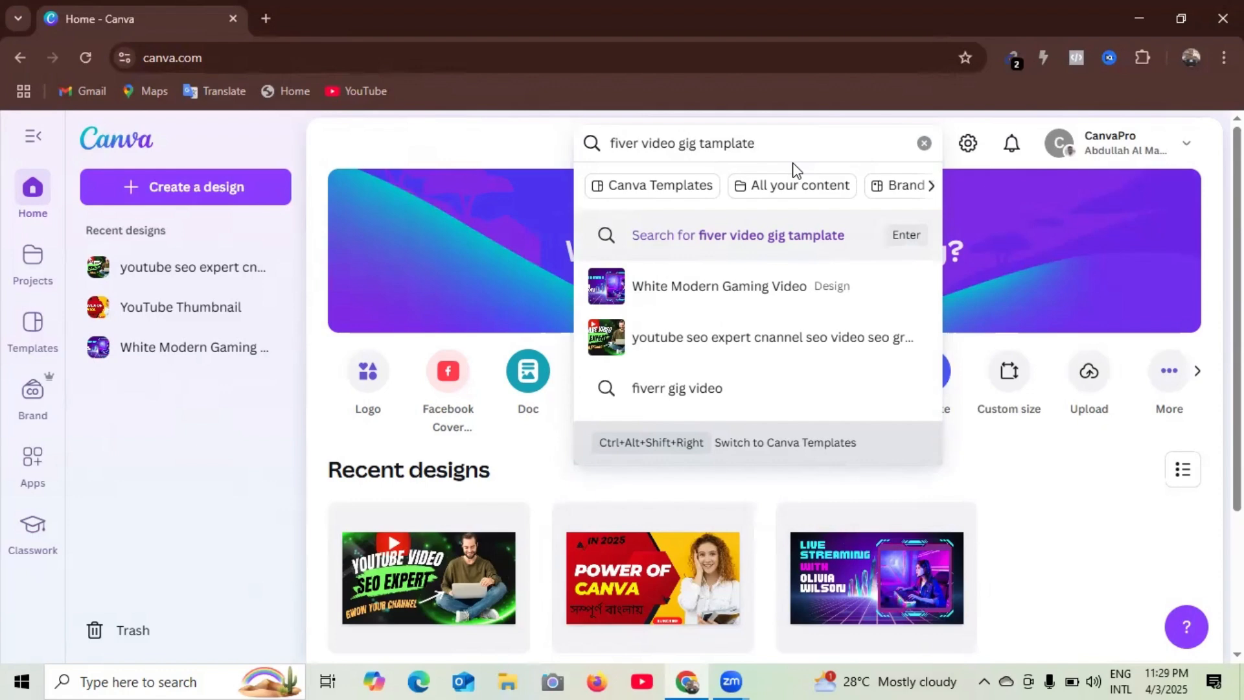
{"action": "key", "text": "Return"}
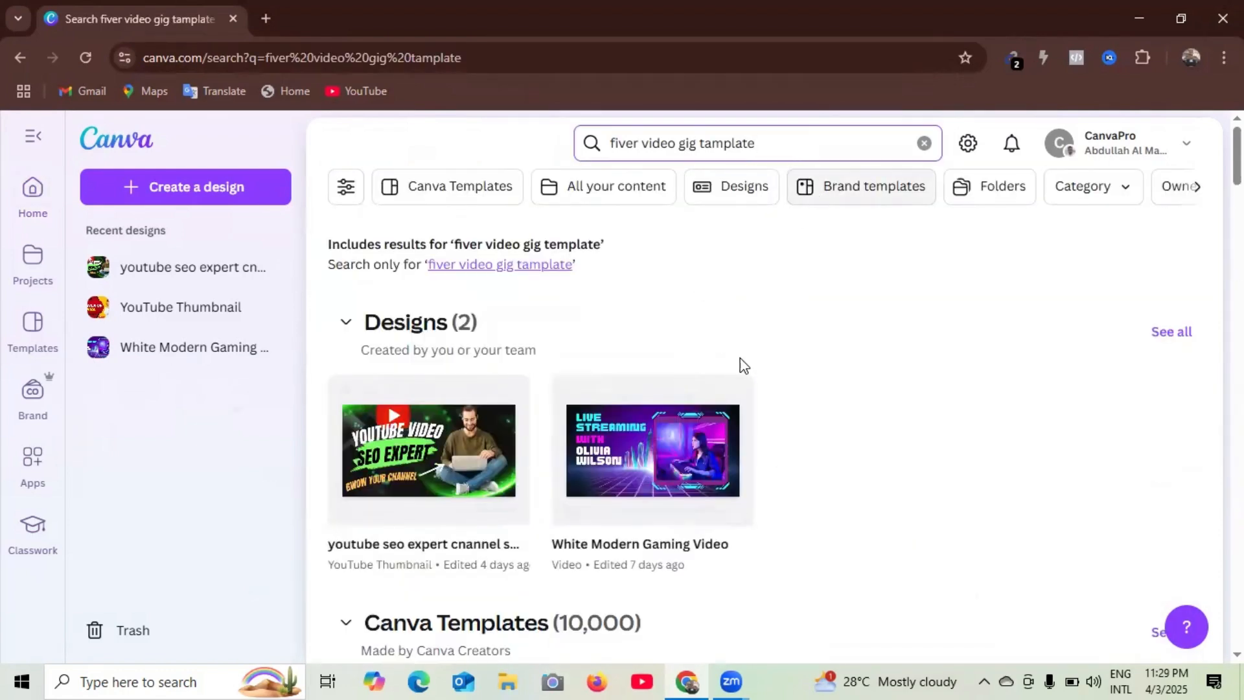
Step: Look through the Canva template results for a design suited to a Fiverr gig video
{"action": "scroll", "coordinate": [709, 385], "scroll_direction": "down", "scroll_amount": 3}
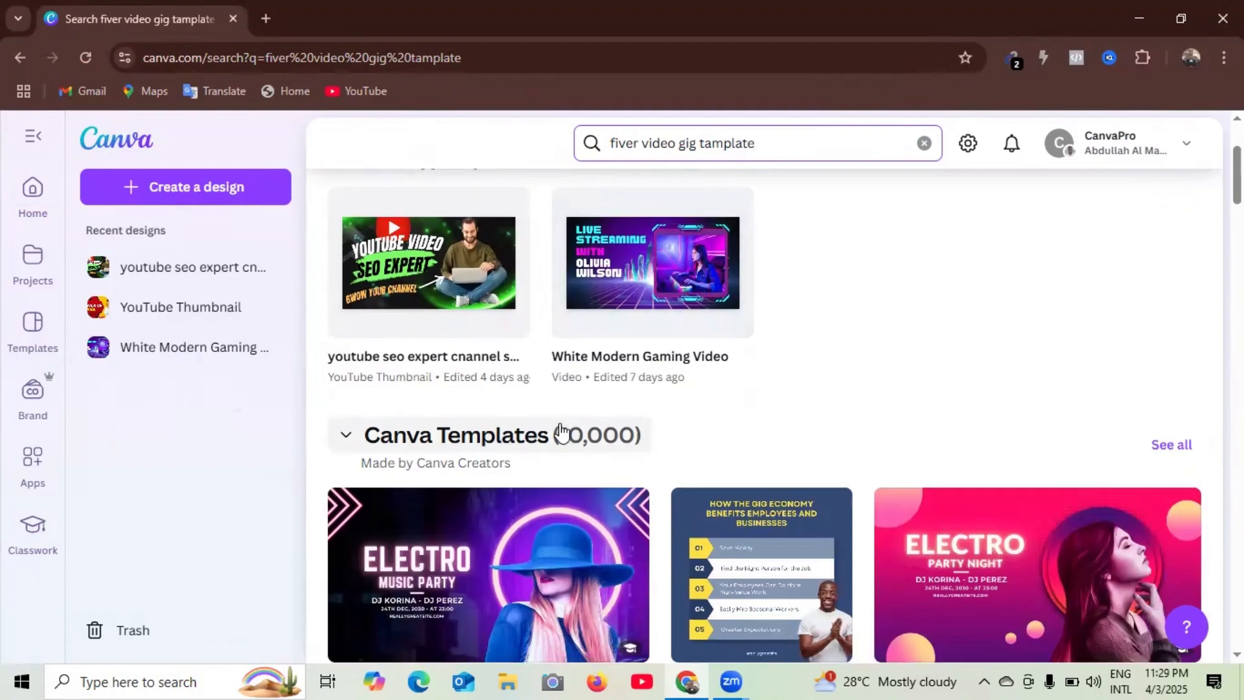
{"action": "scroll", "coordinate": [551, 431], "scroll_direction": "down", "scroll_amount": 9}
{"action": "scroll", "coordinate": [733, 420], "scroll_direction": "down", "scroll_amount": 15}
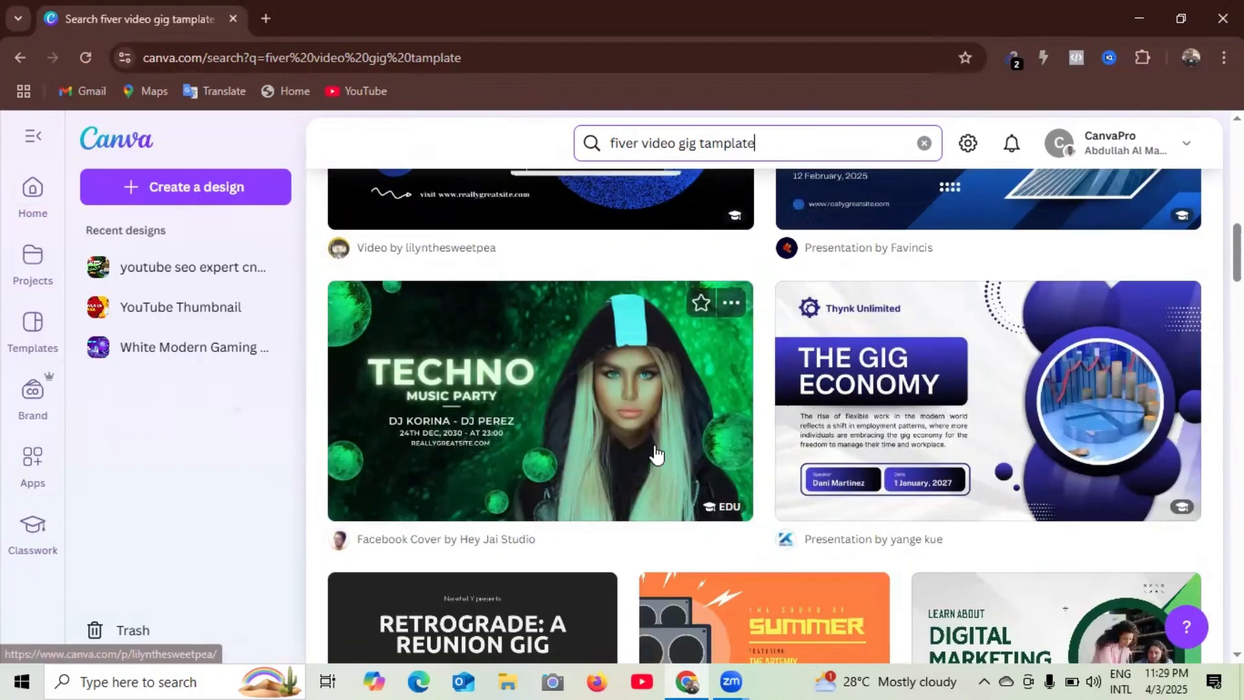
{"action": "scroll", "coordinate": [779, 476], "scroll_direction": "down", "scroll_amount": 7}
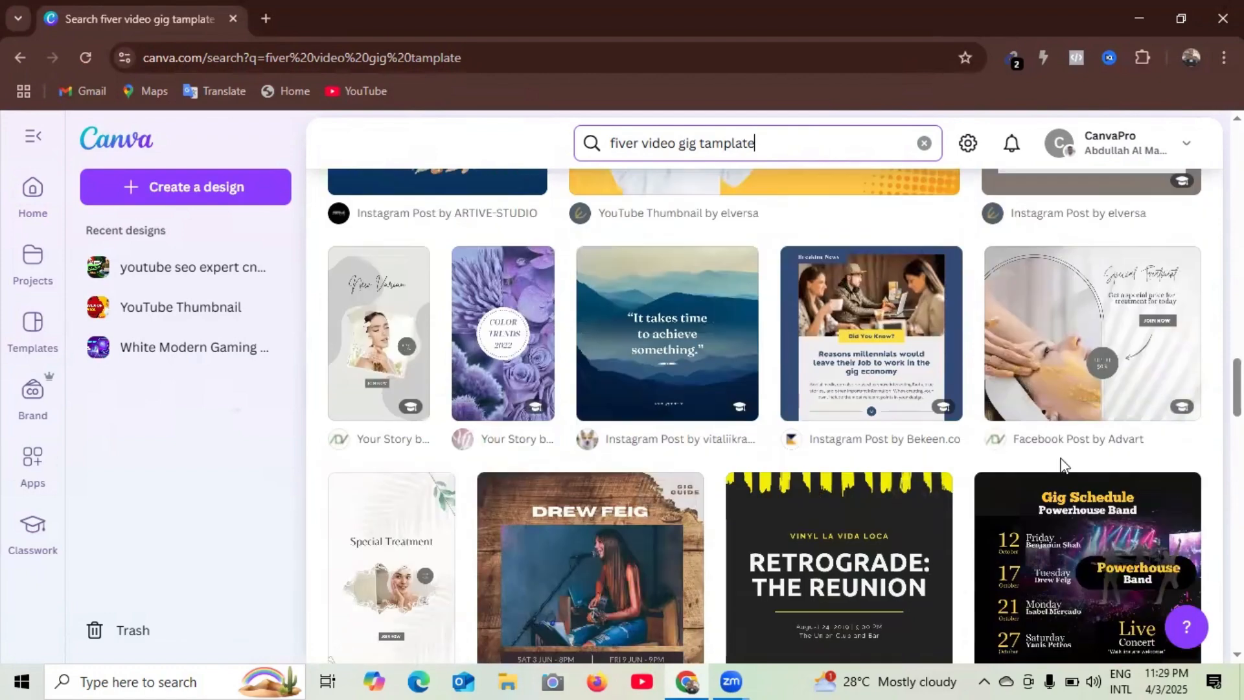
{"action": "scroll", "coordinate": [1066, 556], "scroll_direction": "up", "scroll_amount": 12}
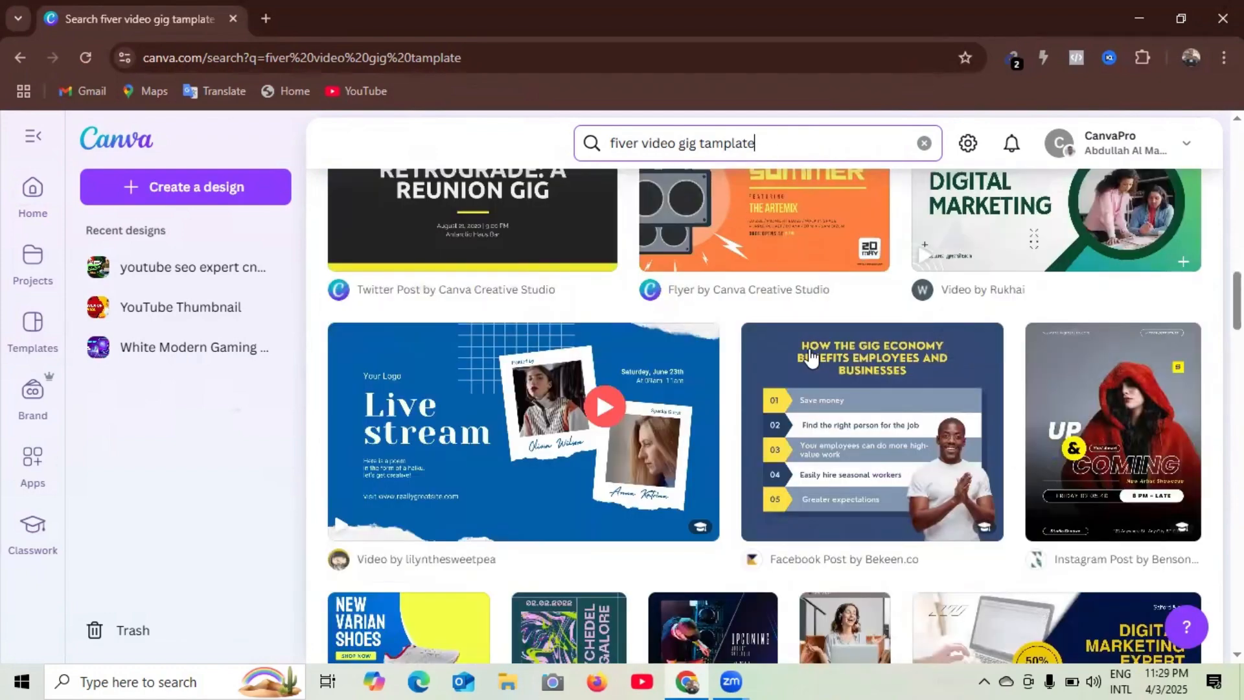
{"action": "scroll", "coordinate": [767, 486], "scroll_direction": "up", "scroll_amount": 7}
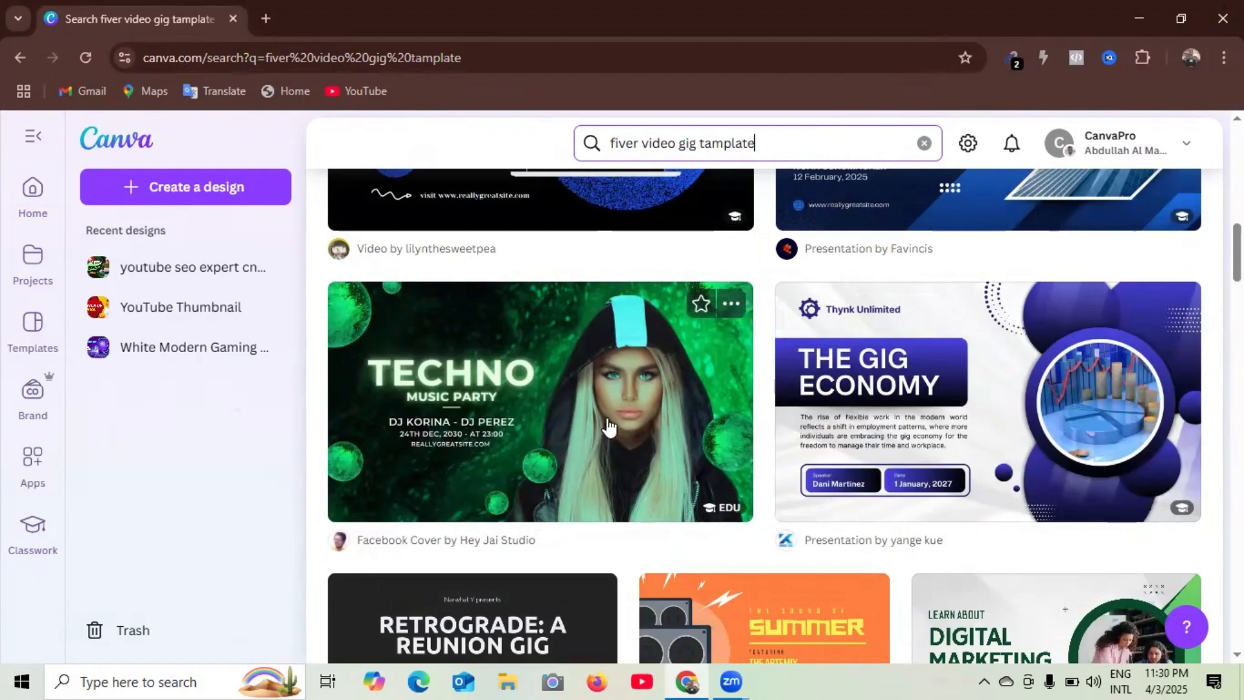
{"action": "scroll", "coordinate": [939, 434], "scroll_direction": "up", "scroll_amount": 5}
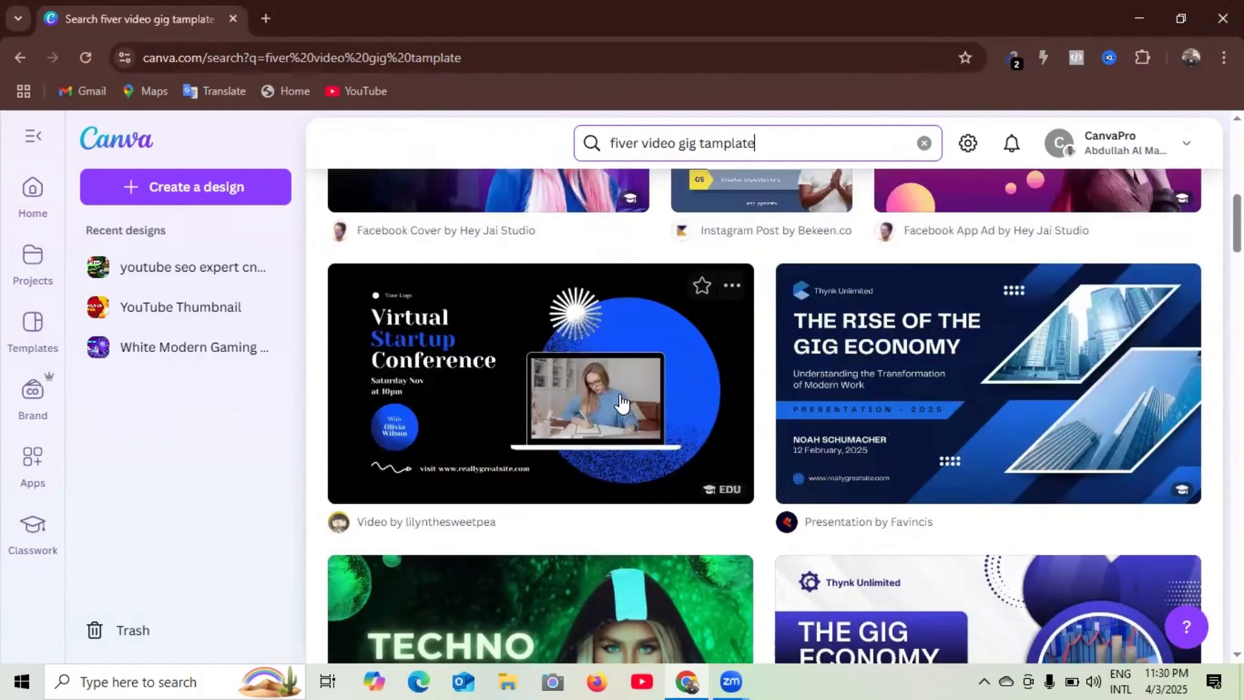
{"action": "scroll", "coordinate": [931, 480], "scroll_direction": "up", "scroll_amount": 6}
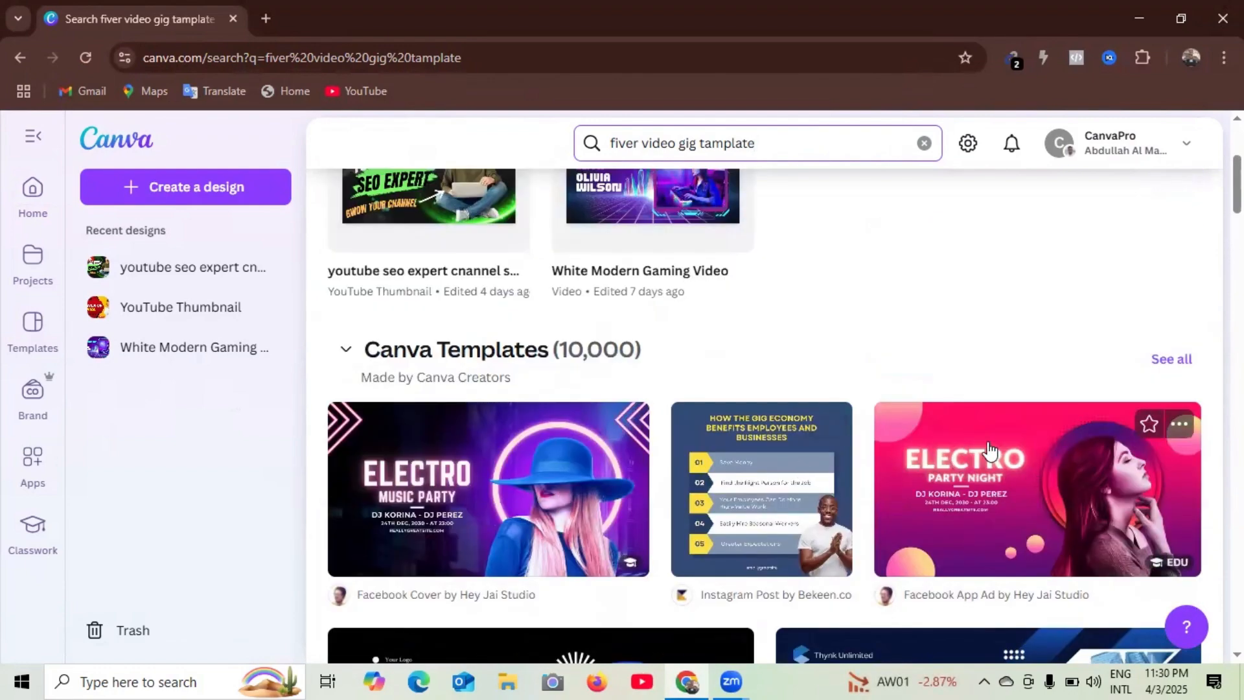
{"action": "scroll", "coordinate": [932, 480], "scroll_direction": "down", "scroll_amount": 18}
{"action": "scroll", "coordinate": [727, 430], "scroll_direction": "down", "scroll_amount": 5}
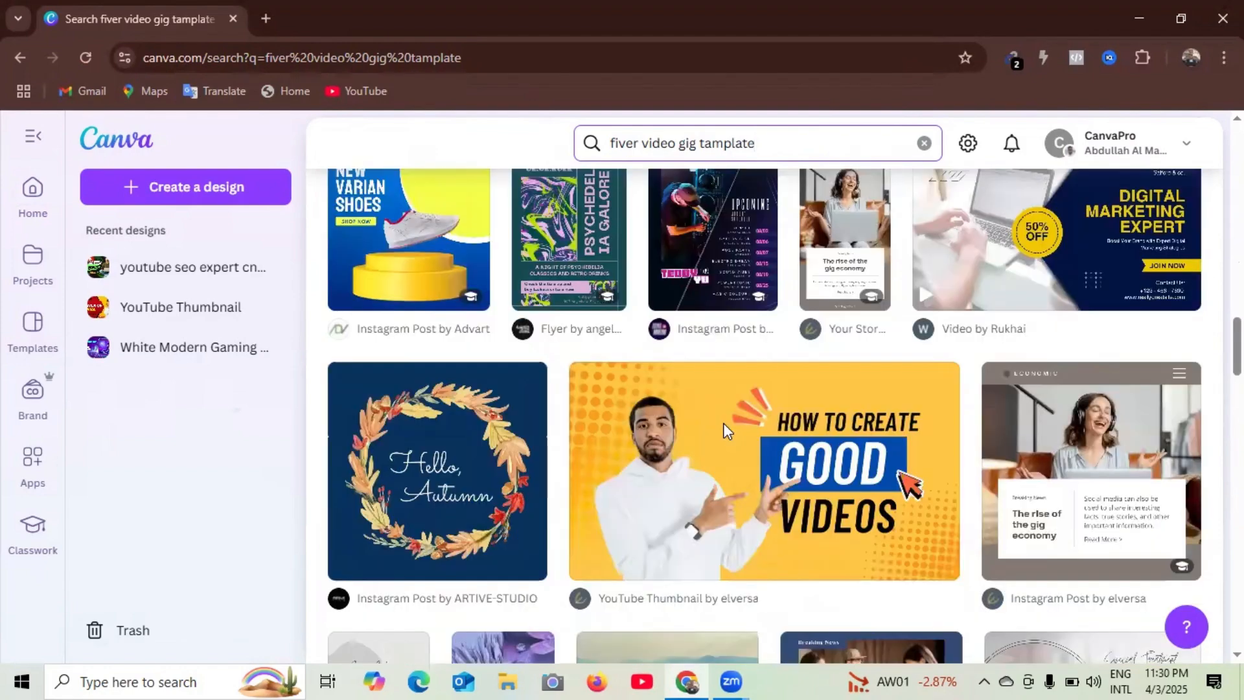
{"action": "scroll", "coordinate": [727, 430], "scroll_direction": "down", "scroll_amount": 10}
{"action": "scroll", "coordinate": [726, 426], "scroll_direction": "down", "scroll_amount": 8}
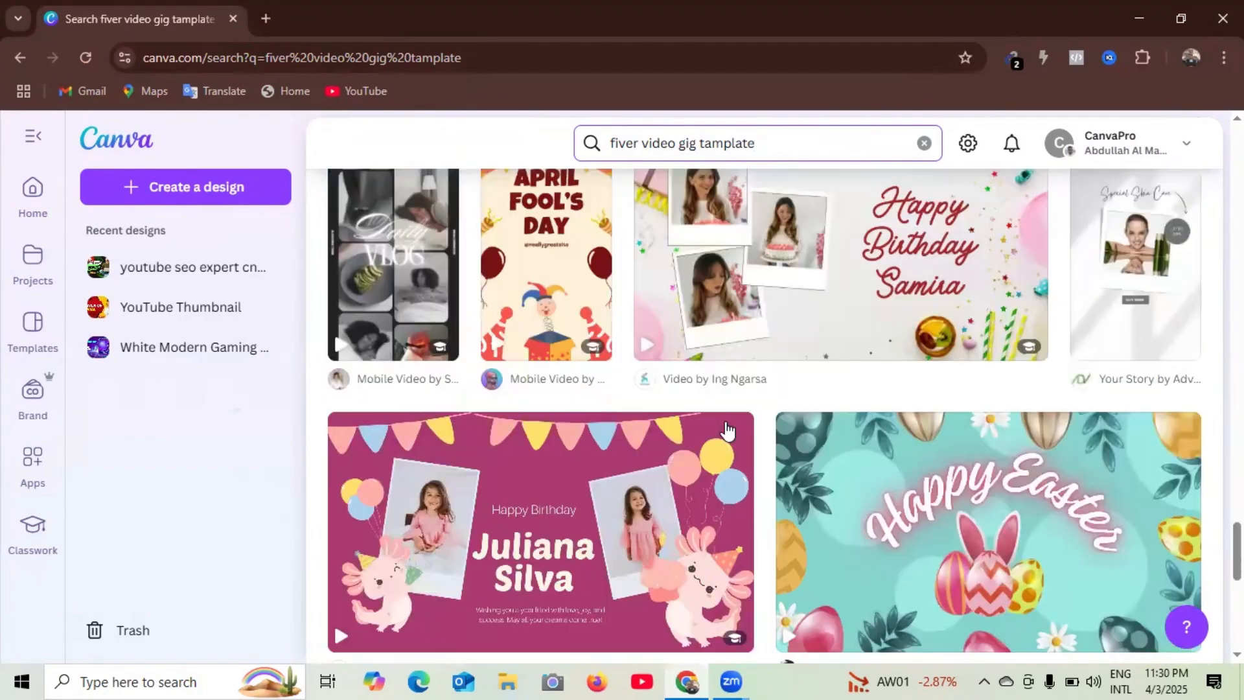
{"action": "scroll", "coordinate": [726, 428], "scroll_direction": "down", "scroll_amount": 10}
{"action": "scroll", "coordinate": [727, 426], "scroll_direction": "up", "scroll_amount": 3}
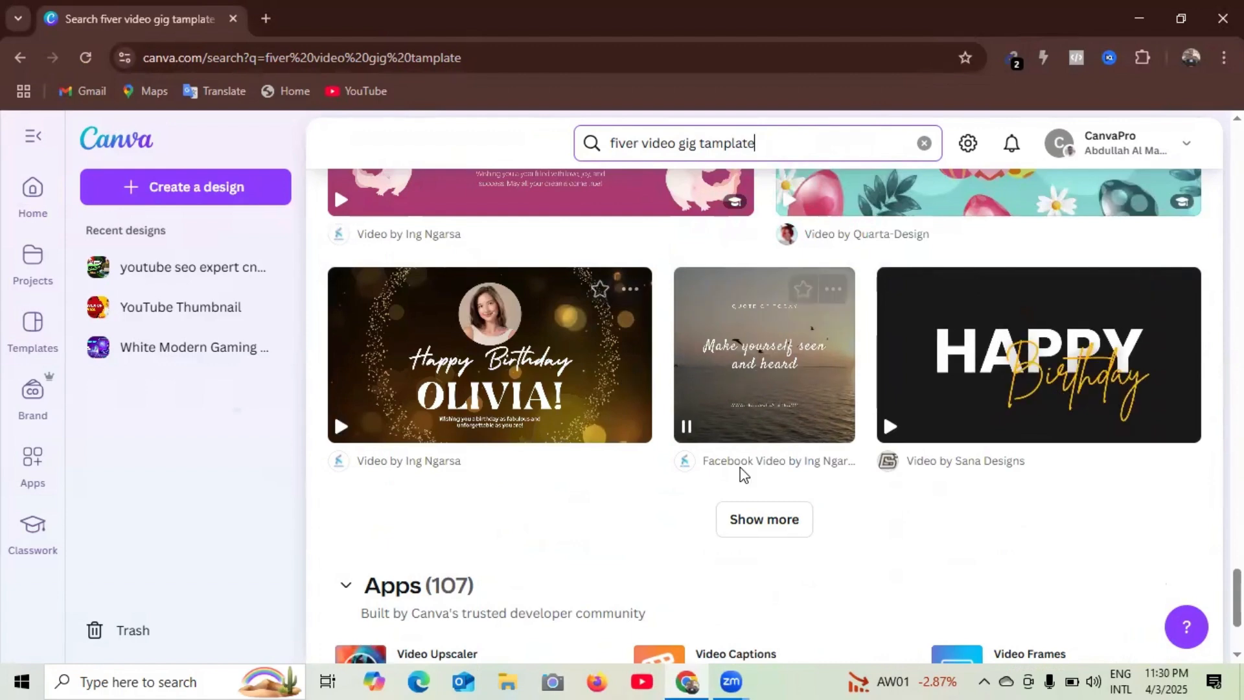
Step: Load more template results and examine the additional video templates
{"action": "left_click", "coordinate": [749, 523]}
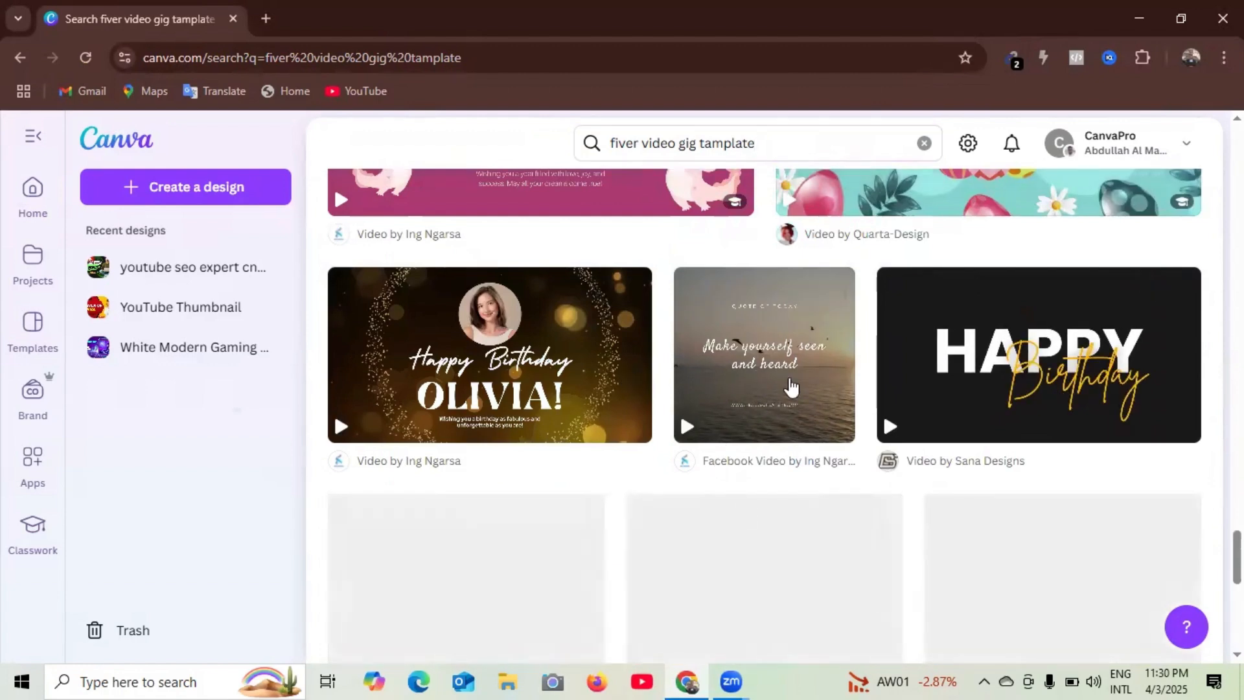
{"action": "scroll", "coordinate": [789, 387], "scroll_direction": "down", "scroll_amount": 1}
{"action": "scroll", "coordinate": [710, 457], "scroll_direction": "down", "scroll_amount": 4}
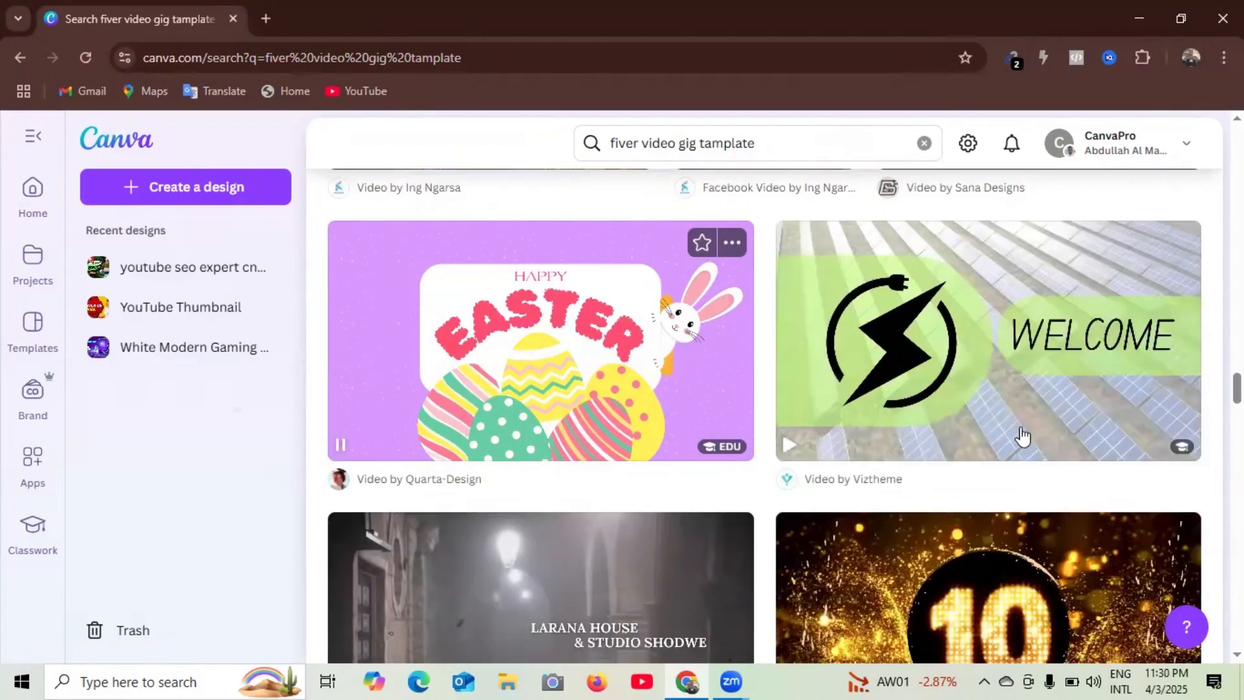
{"action": "scroll", "coordinate": [1004, 446], "scroll_direction": "down", "scroll_amount": 4}
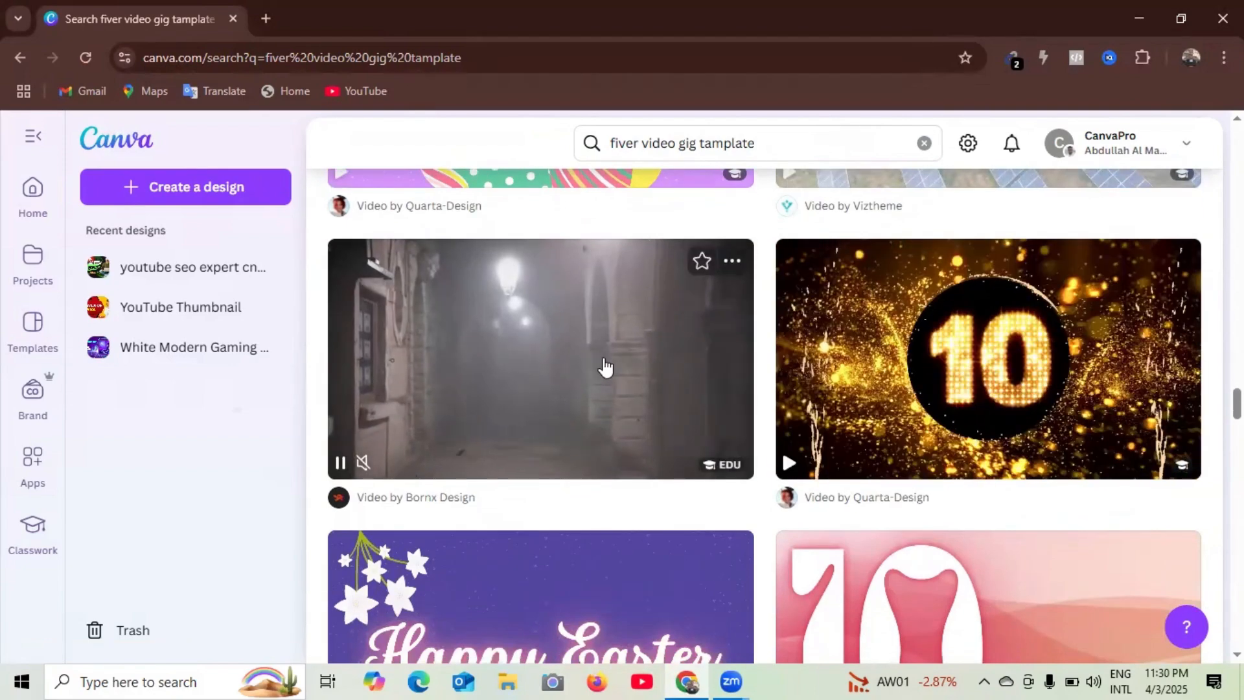
{"action": "scroll", "coordinate": [711, 415], "scroll_direction": "down", "scroll_amount": 6}
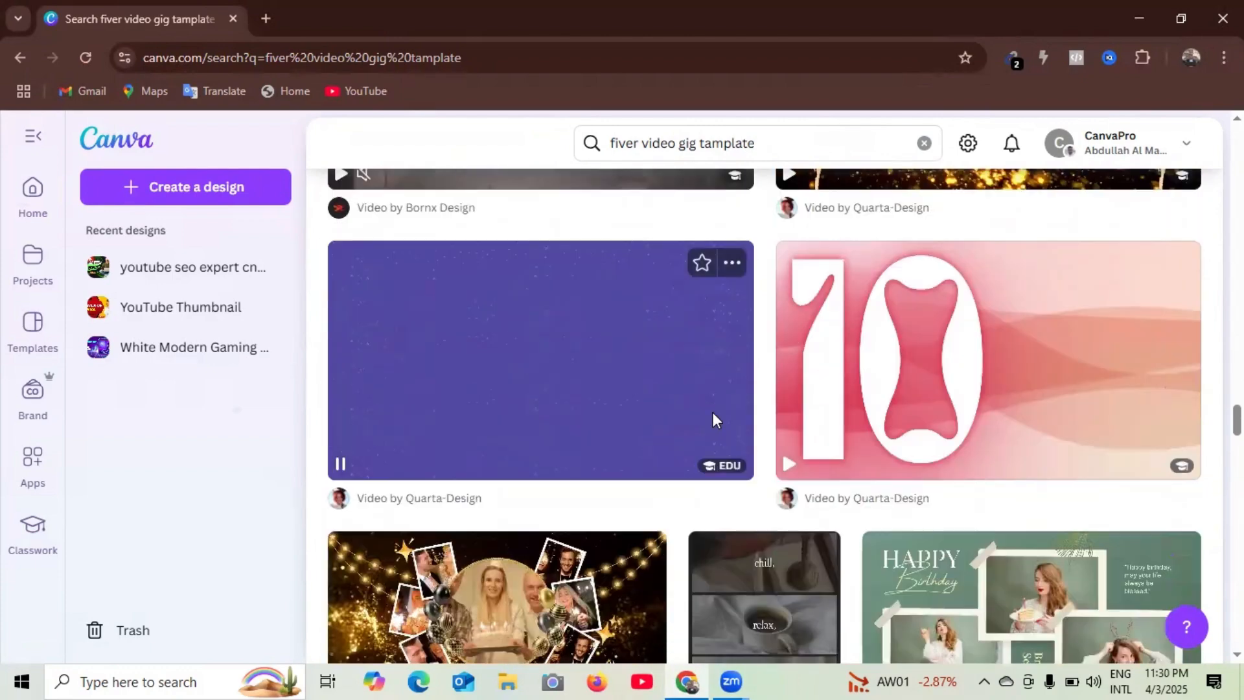
{"action": "scroll", "coordinate": [1026, 413], "scroll_direction": "down", "scroll_amount": 10}
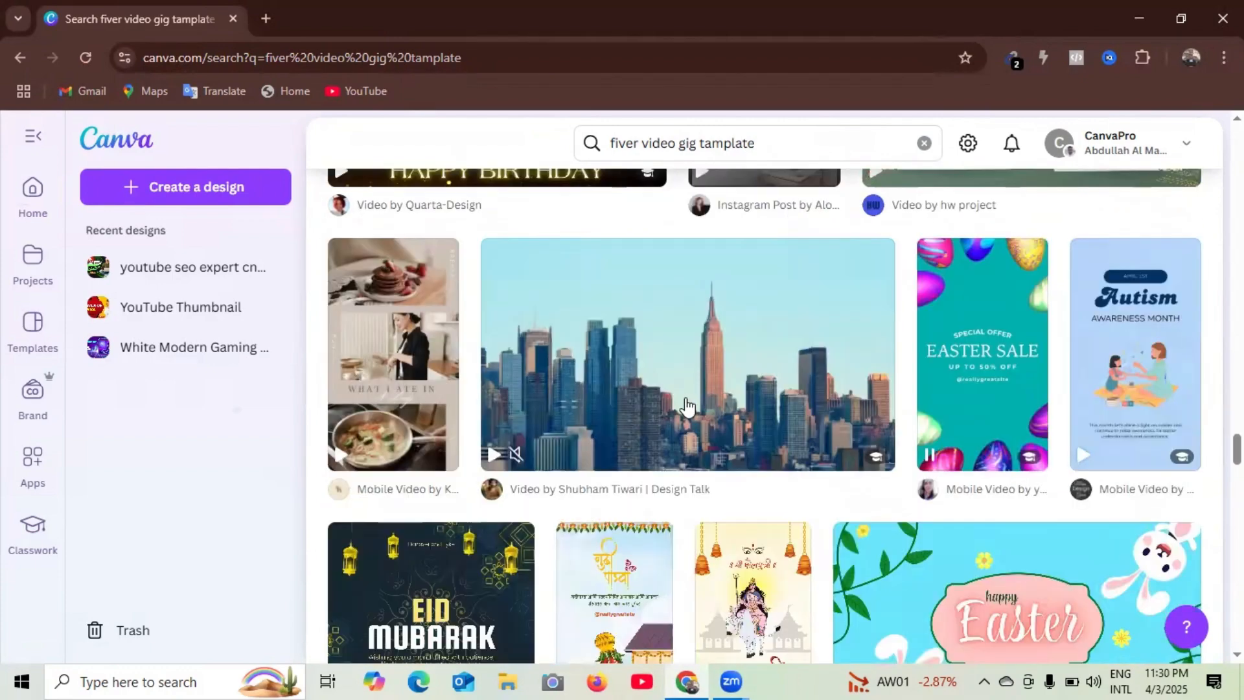
{"action": "scroll", "coordinate": [995, 418], "scroll_direction": "down", "scroll_amount": 5}
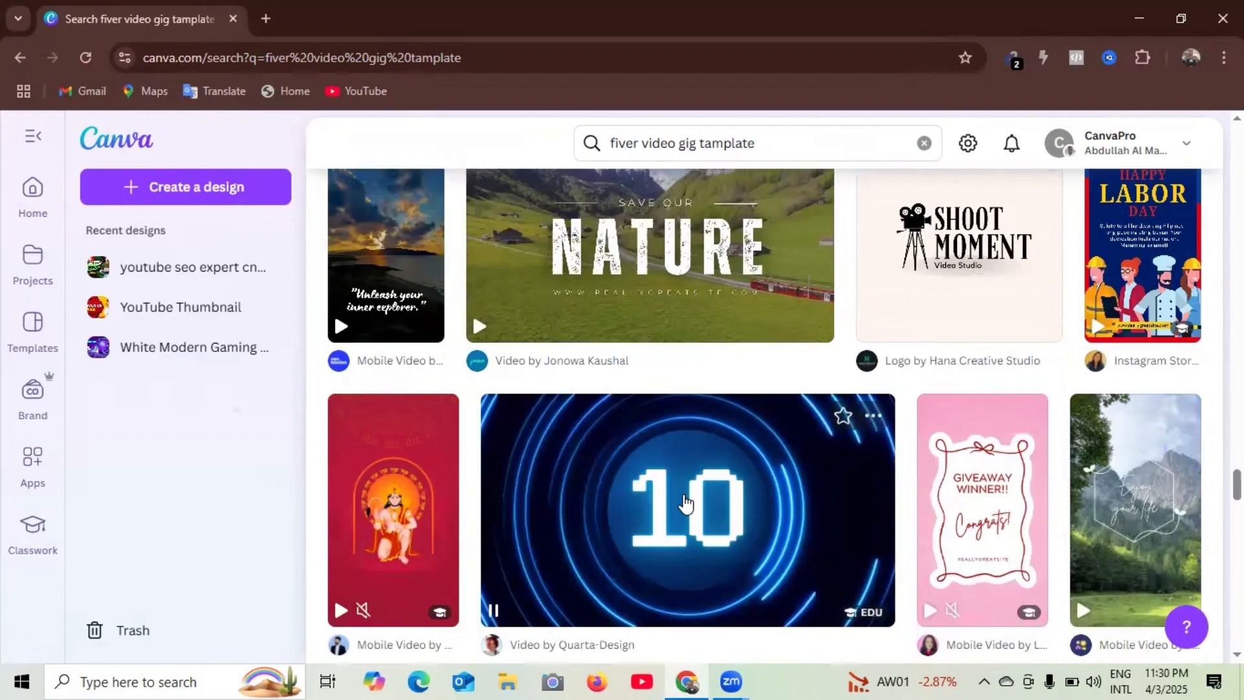
Step: Open the Black Gold Festive Launch Intro Particle Timer Countdown Video template by Quarta-Design for customising in the editor
{"action": "scroll", "coordinate": [813, 472], "scroll_direction": "up", "scroll_amount": 15}
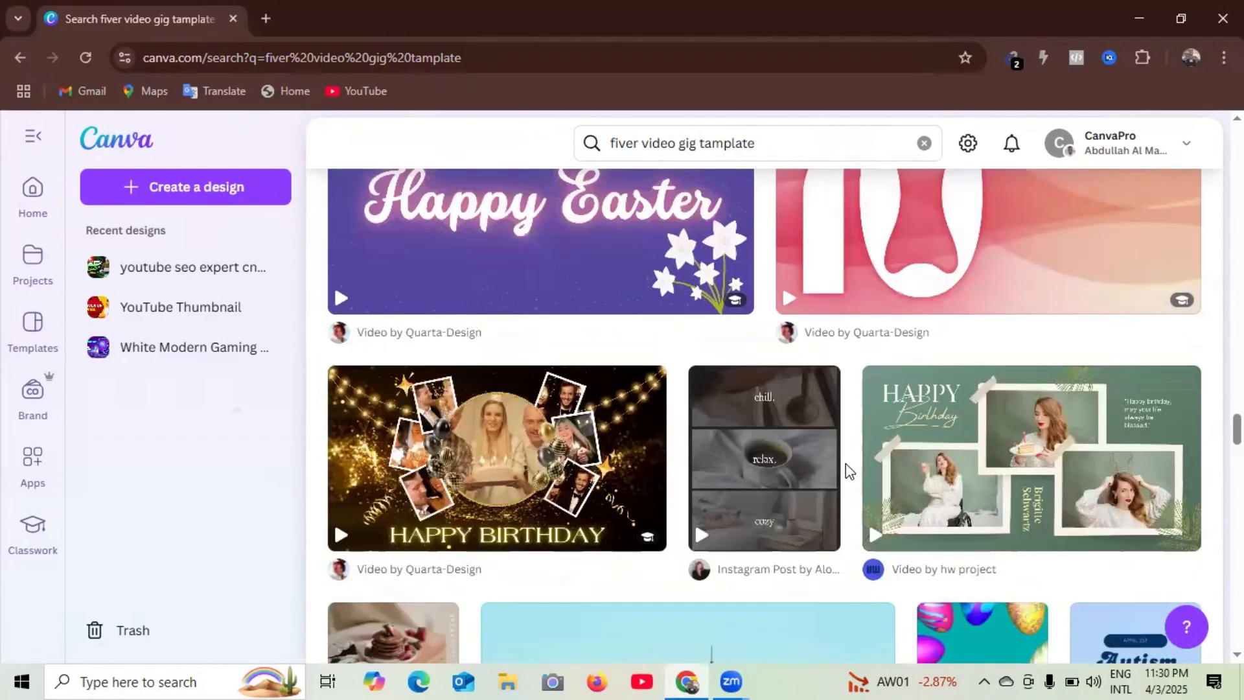
{"action": "scroll", "coordinate": [1071, 495], "scroll_direction": "up", "scroll_amount": 3}
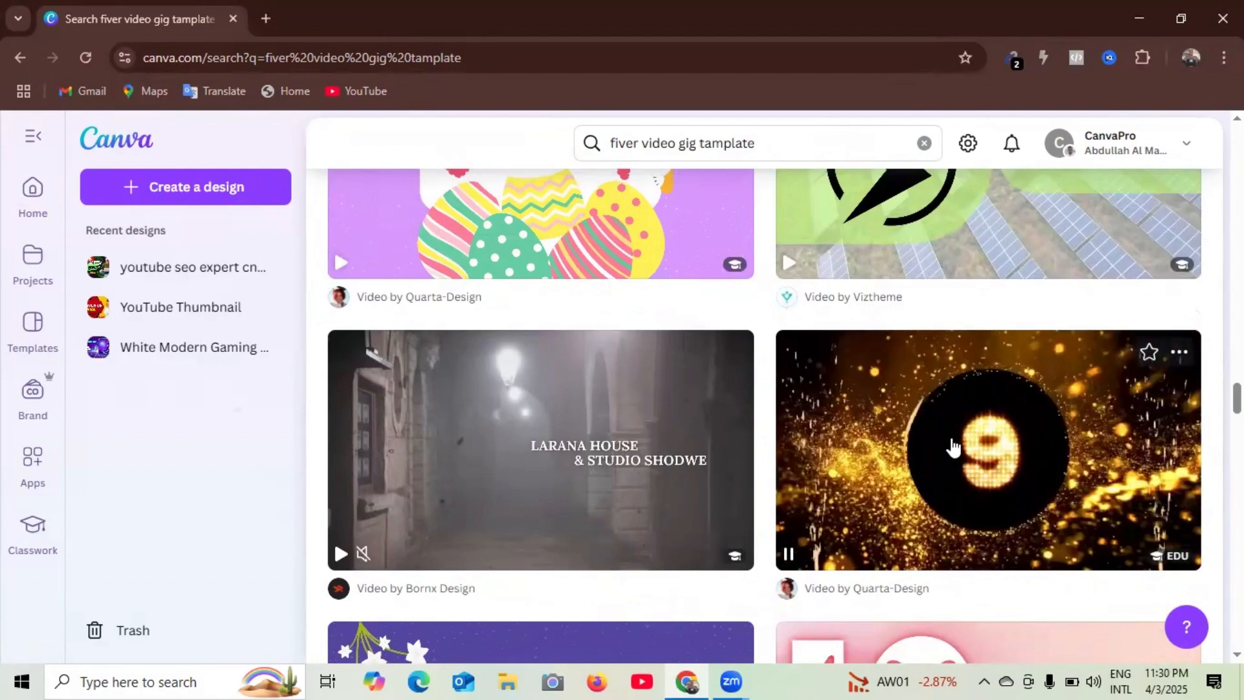
{"action": "left_click", "coordinate": [927, 452]}
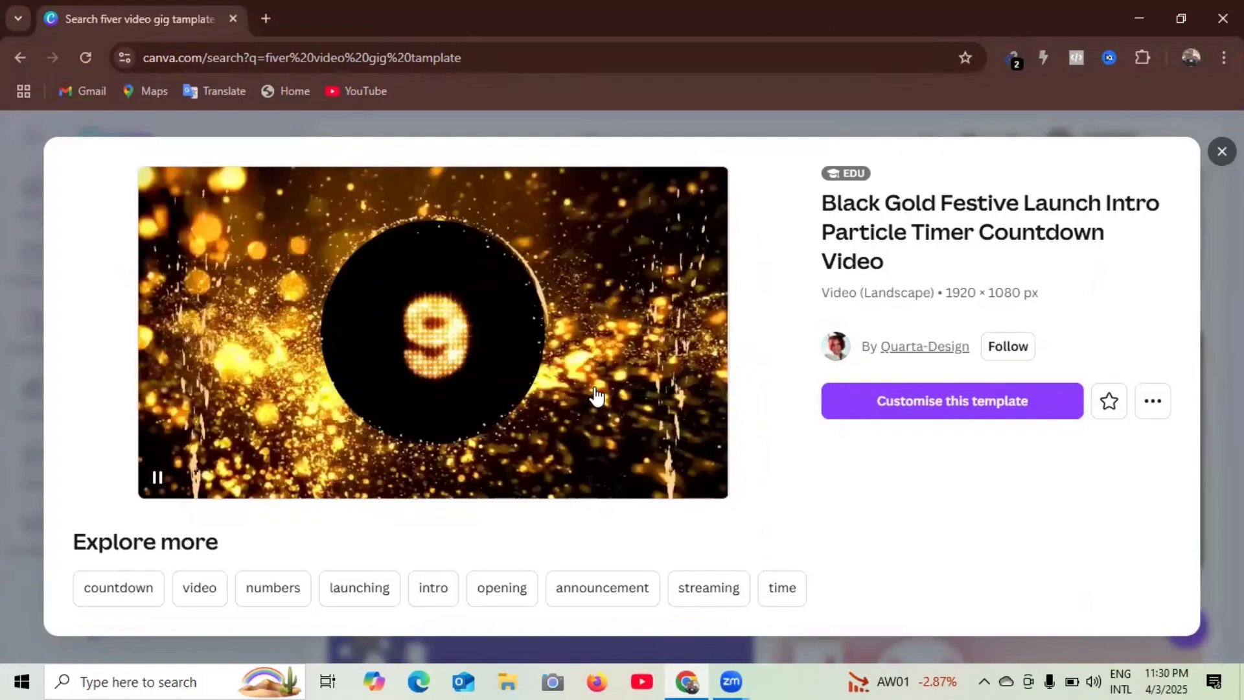
{"action": "left_click", "coordinate": [954, 404]}
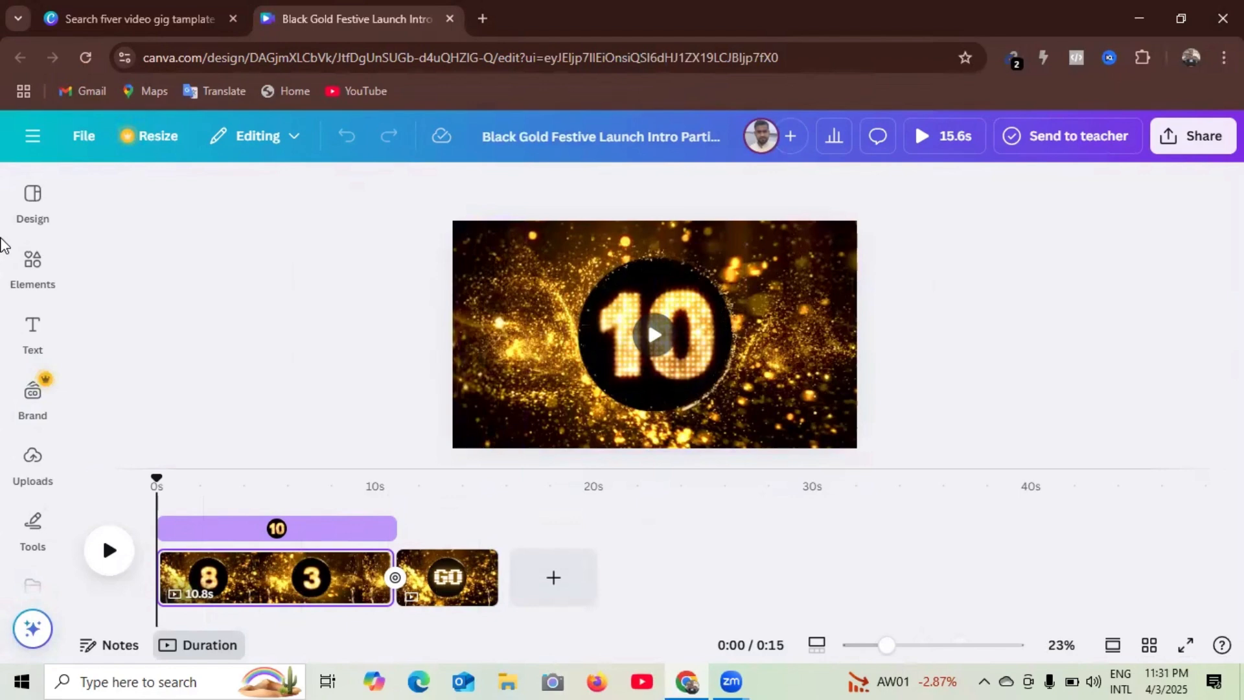
Step: Add a page after the GO clip and apply the Purple and Red Neon Game Youtube Intro video template to it
{"action": "left_click", "coordinate": [27, 213]}
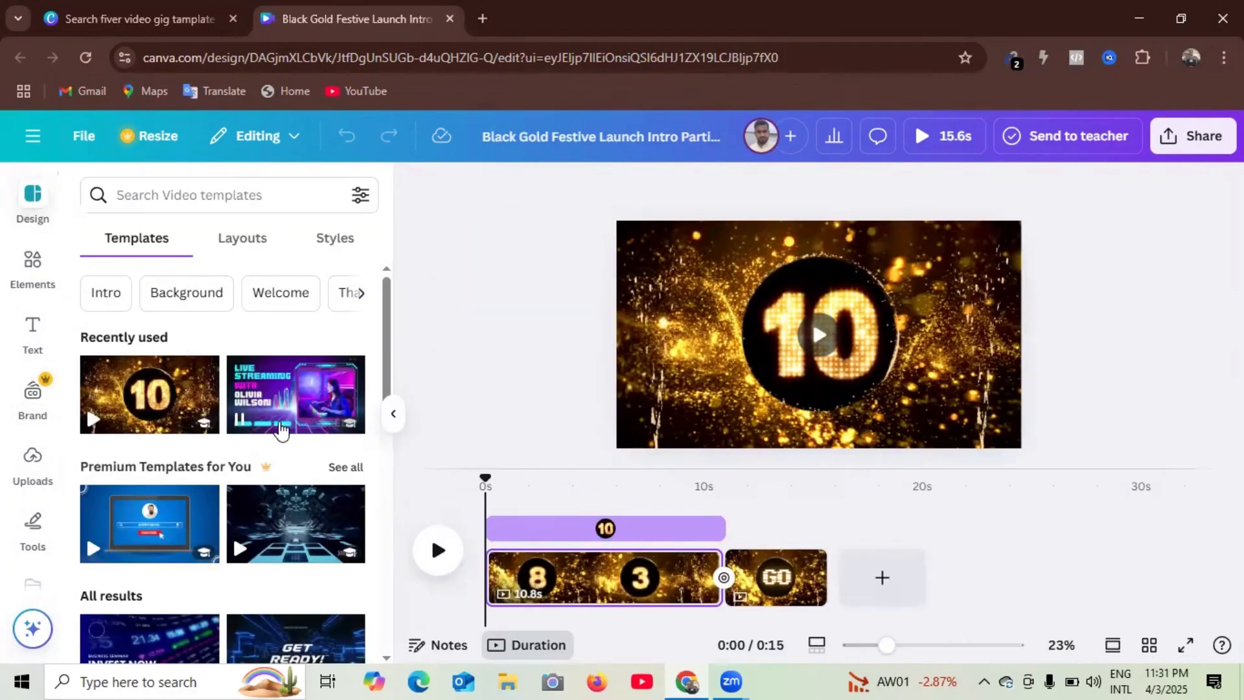
{"action": "scroll", "coordinate": [283, 409], "scroll_direction": "down", "scroll_amount": 1}
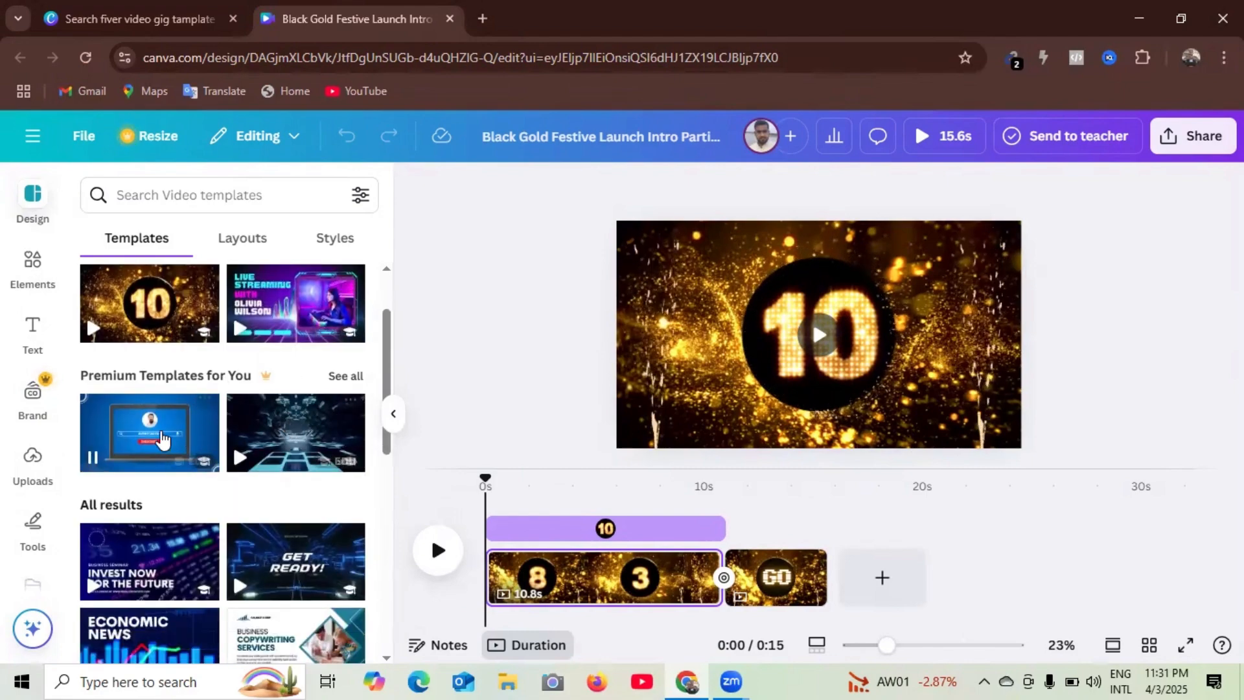
{"action": "scroll", "coordinate": [144, 463], "scroll_direction": "down", "scroll_amount": 2}
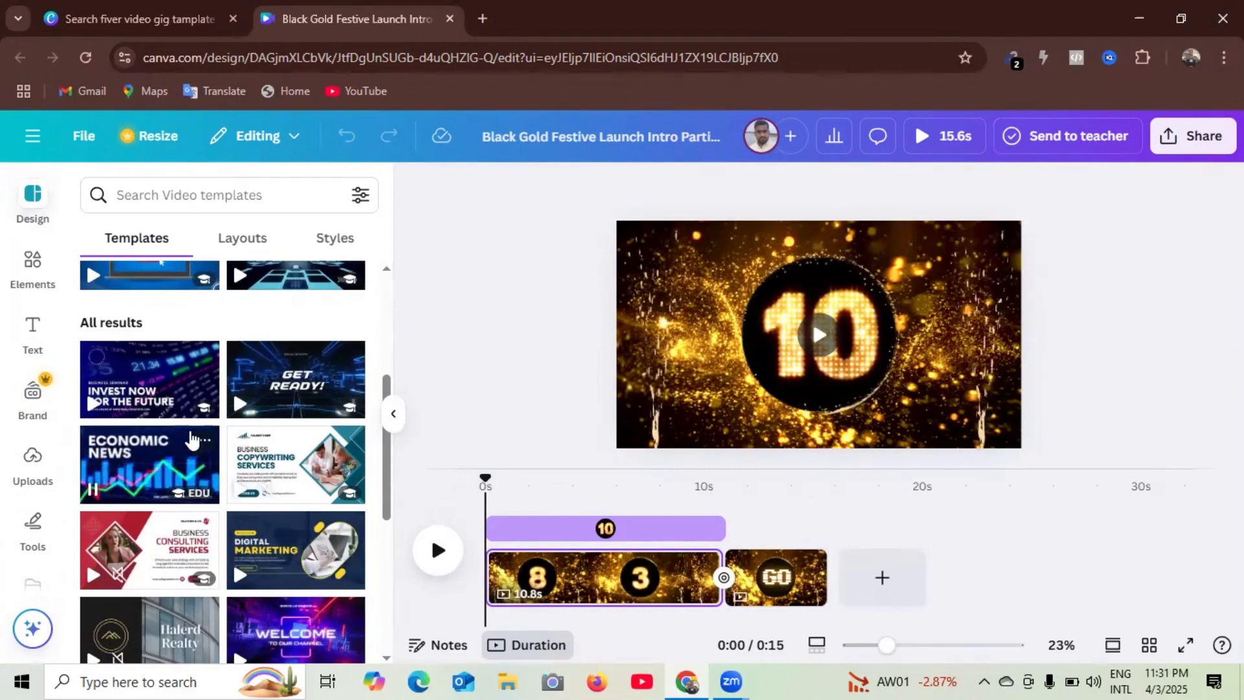
{"action": "scroll", "coordinate": [191, 457], "scroll_direction": "down", "scroll_amount": 2}
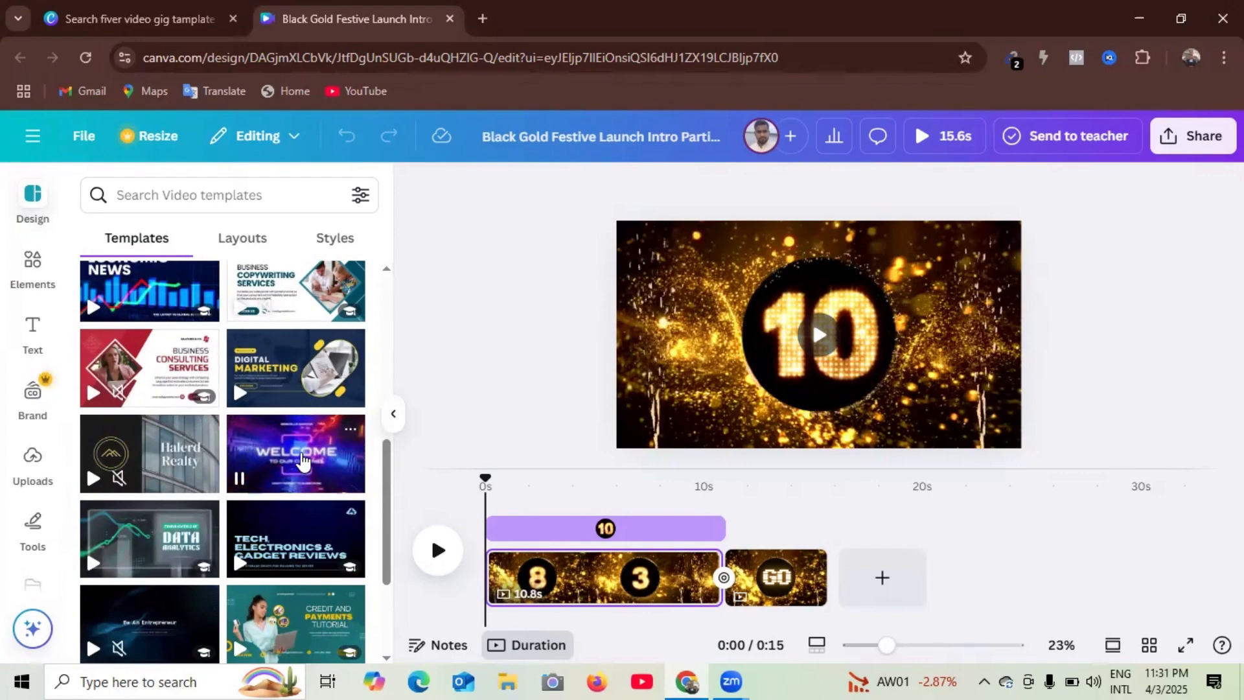
{"action": "left_click", "coordinate": [879, 580]}
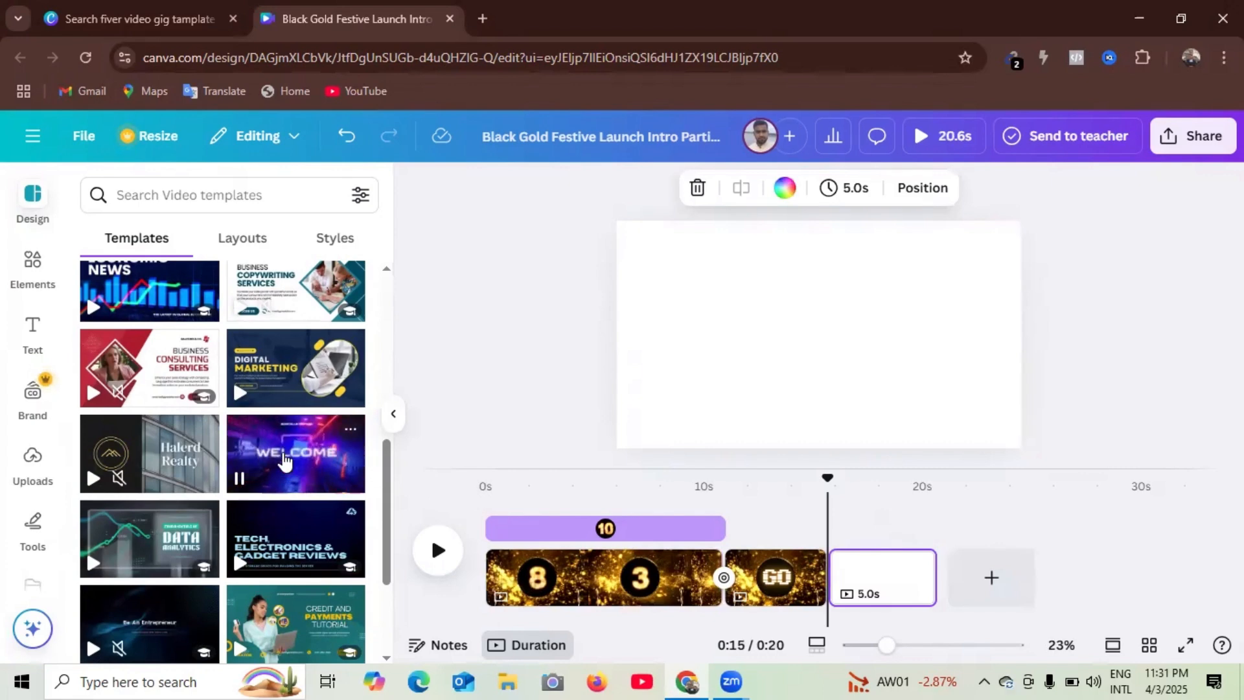
{"action": "left_click", "coordinate": [284, 458]}
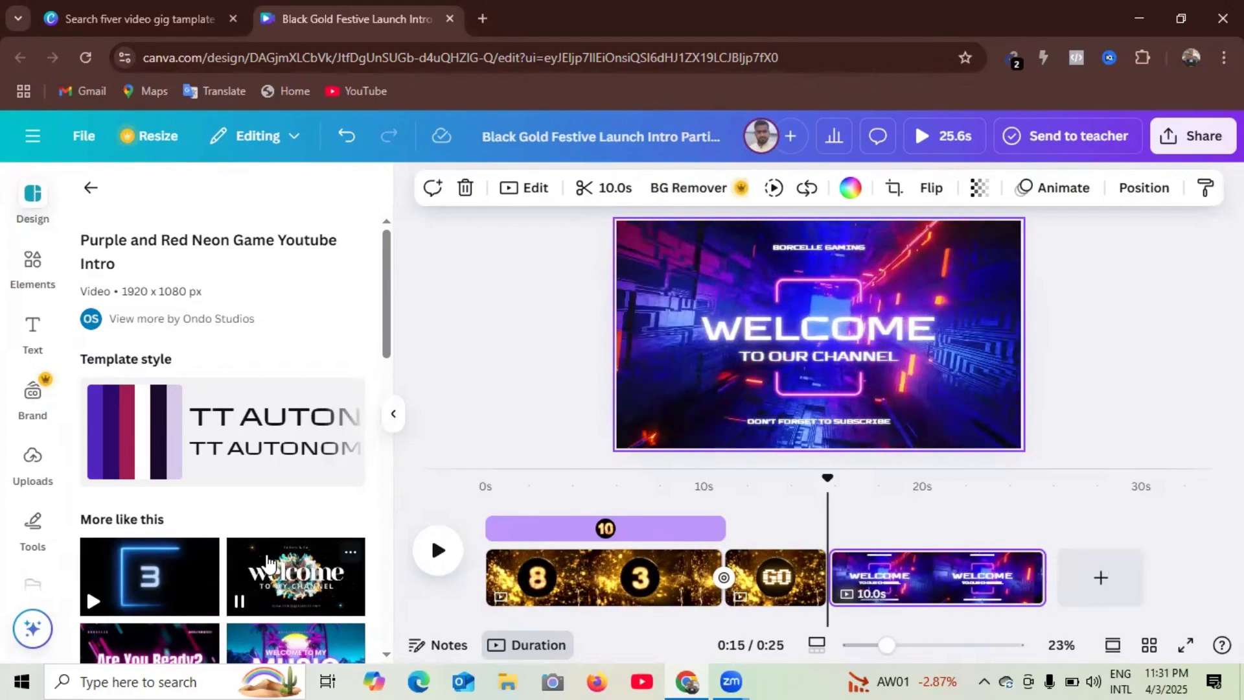
Step: Add a page after the neon WELCOME clip and apply the similar Black Neon Are You Ready Video template to it
{"action": "scroll", "coordinate": [243, 574], "scroll_direction": "down", "scroll_amount": 5}
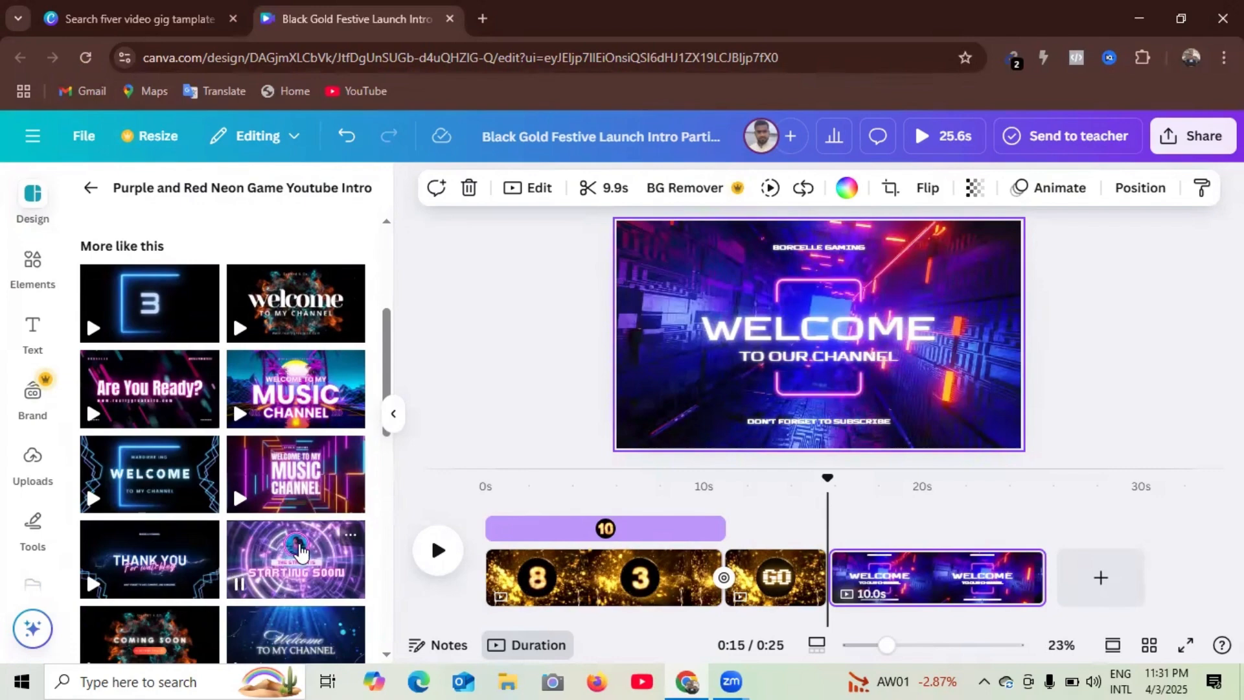
{"action": "scroll", "coordinate": [238, 493], "scroll_direction": "down", "scroll_amount": 3}
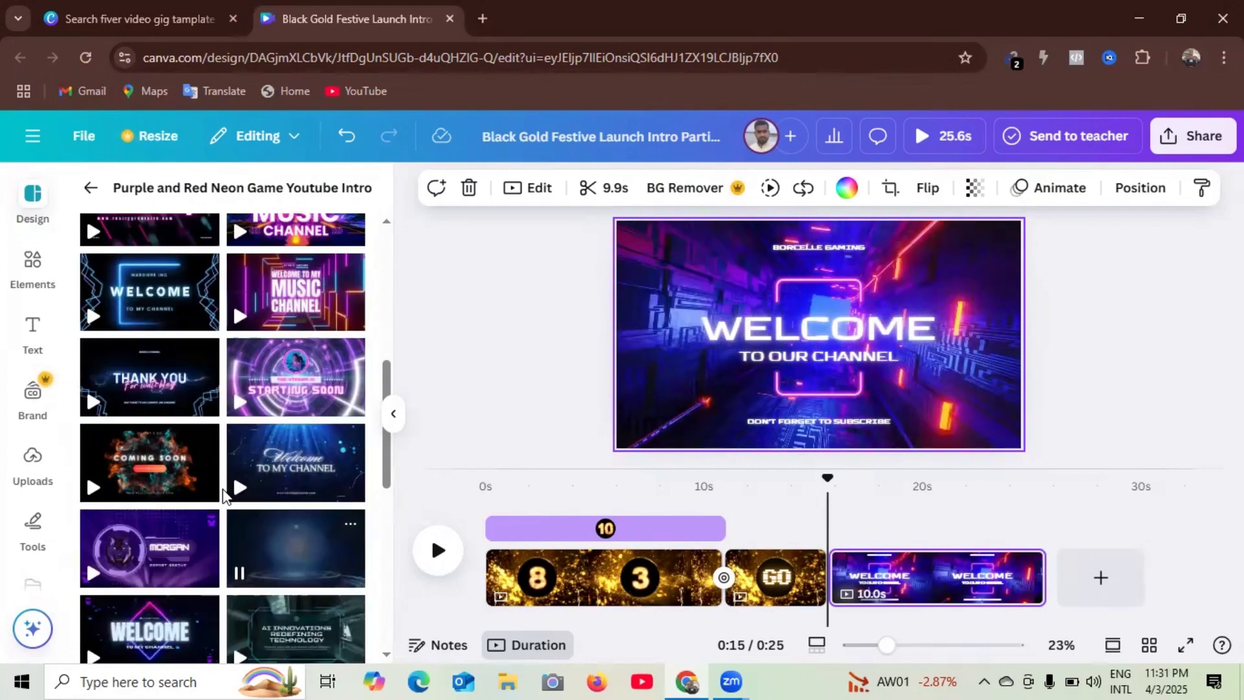
{"action": "scroll", "coordinate": [223, 491], "scroll_direction": "up", "scroll_amount": 3}
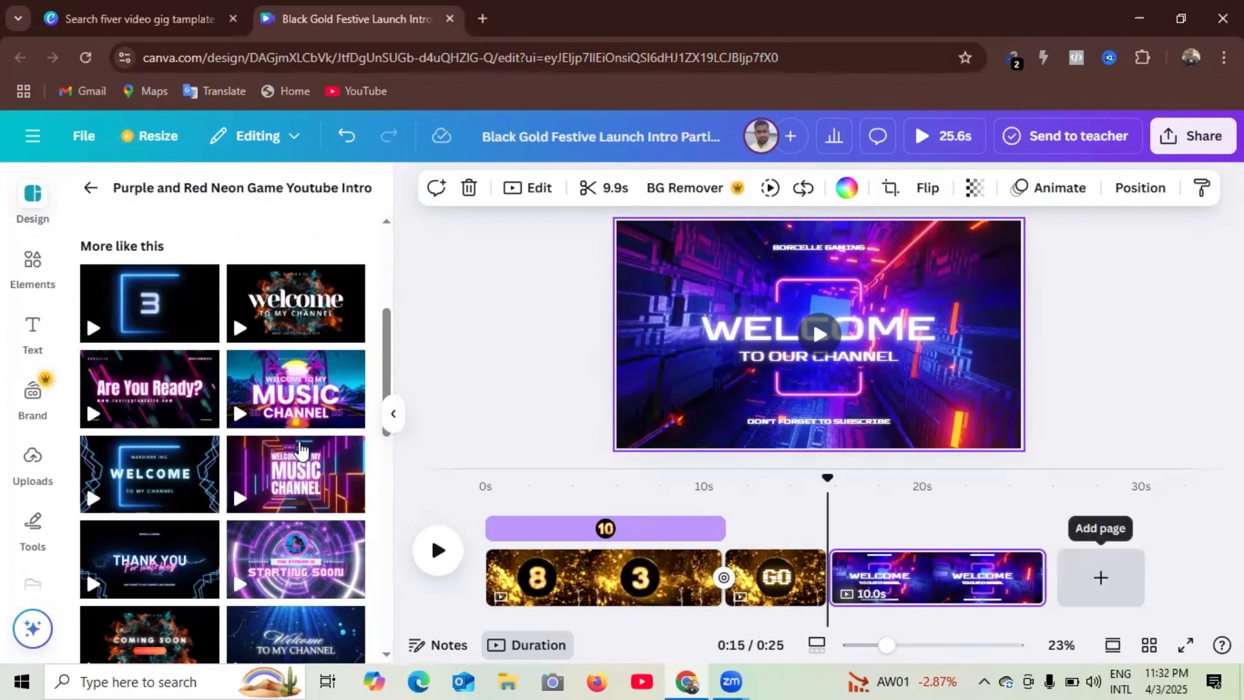
{"action": "scroll", "coordinate": [209, 571], "scroll_direction": "down", "scroll_amount": 5}
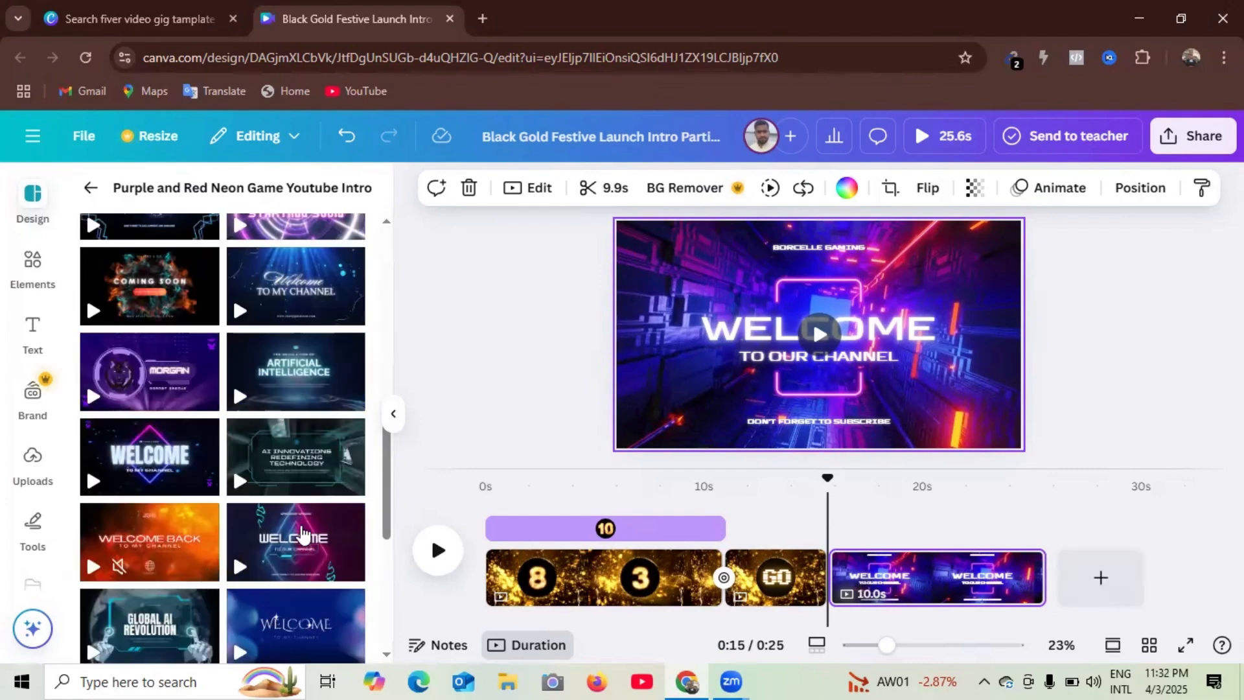
{"action": "scroll", "coordinate": [302, 528], "scroll_direction": "down", "scroll_amount": 3}
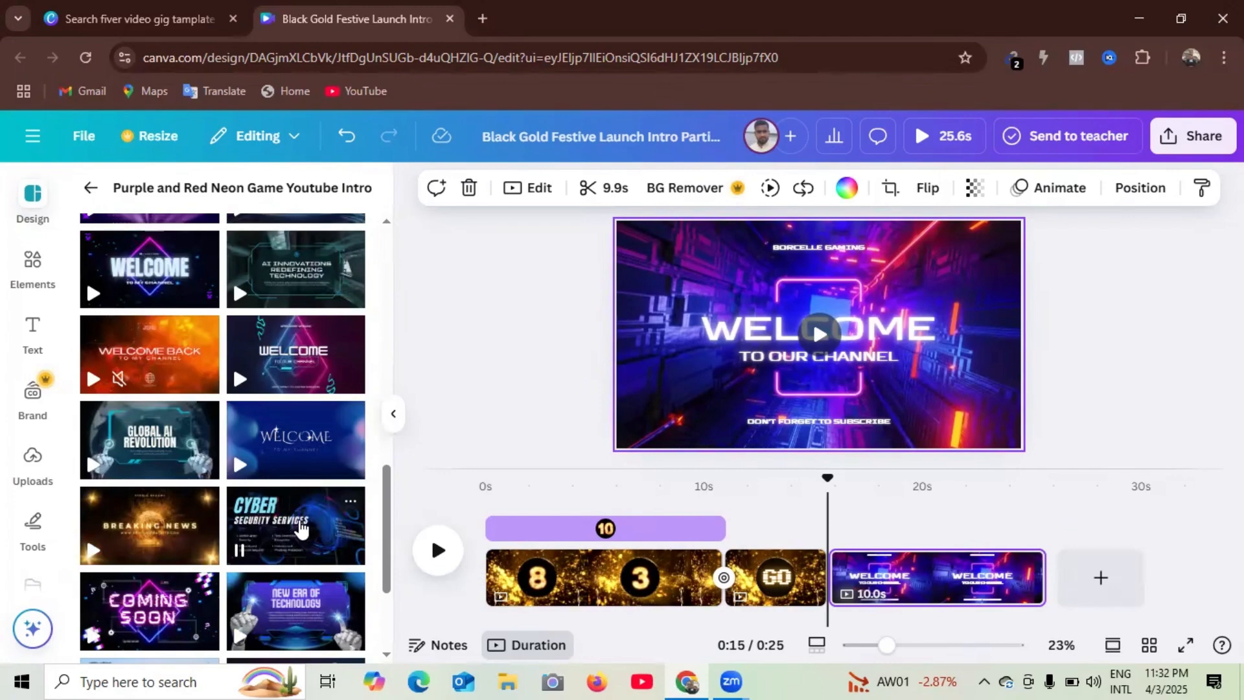
{"action": "scroll", "coordinate": [303, 529], "scroll_direction": "down", "scroll_amount": 3}
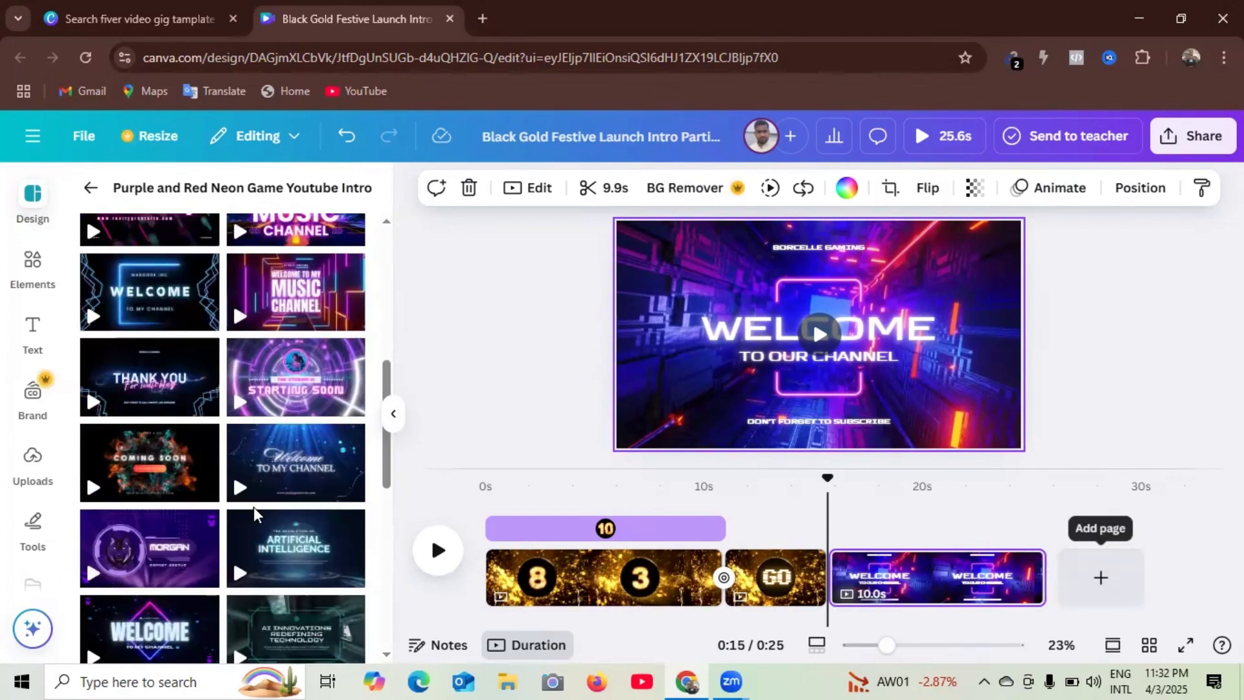
{"action": "scroll", "coordinate": [254, 514], "scroll_direction": "up", "scroll_amount": 3}
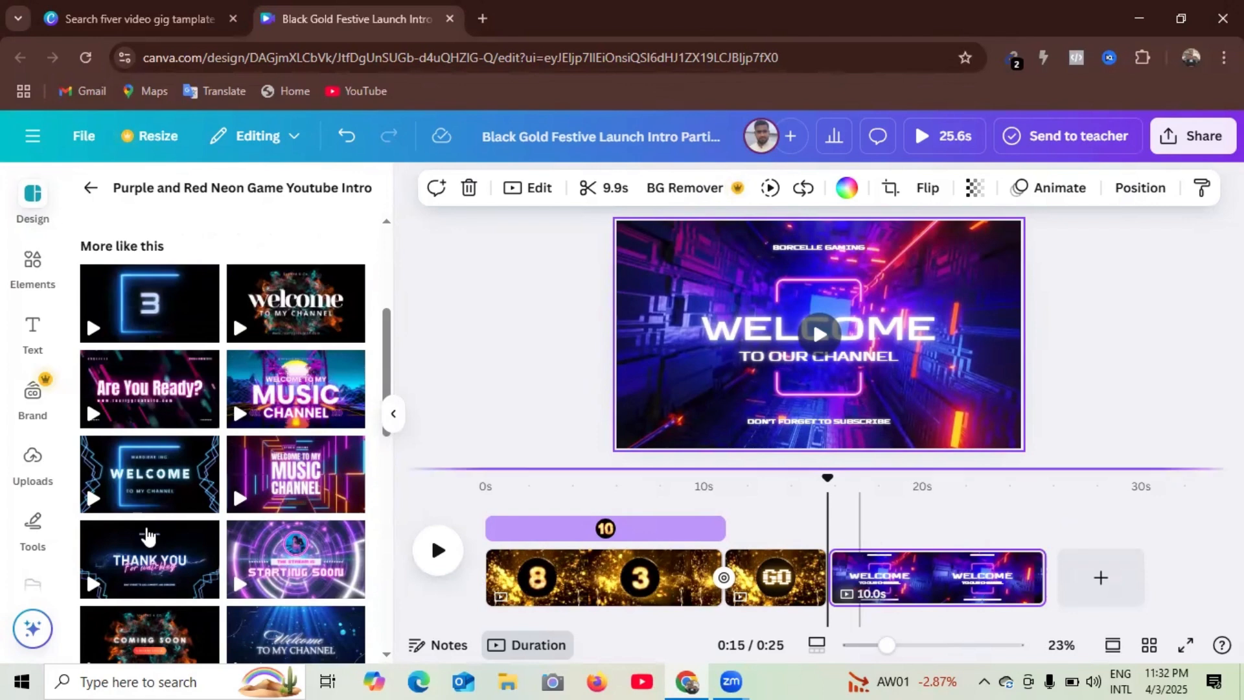
{"action": "mouse_move", "coordinate": [162, 422]}
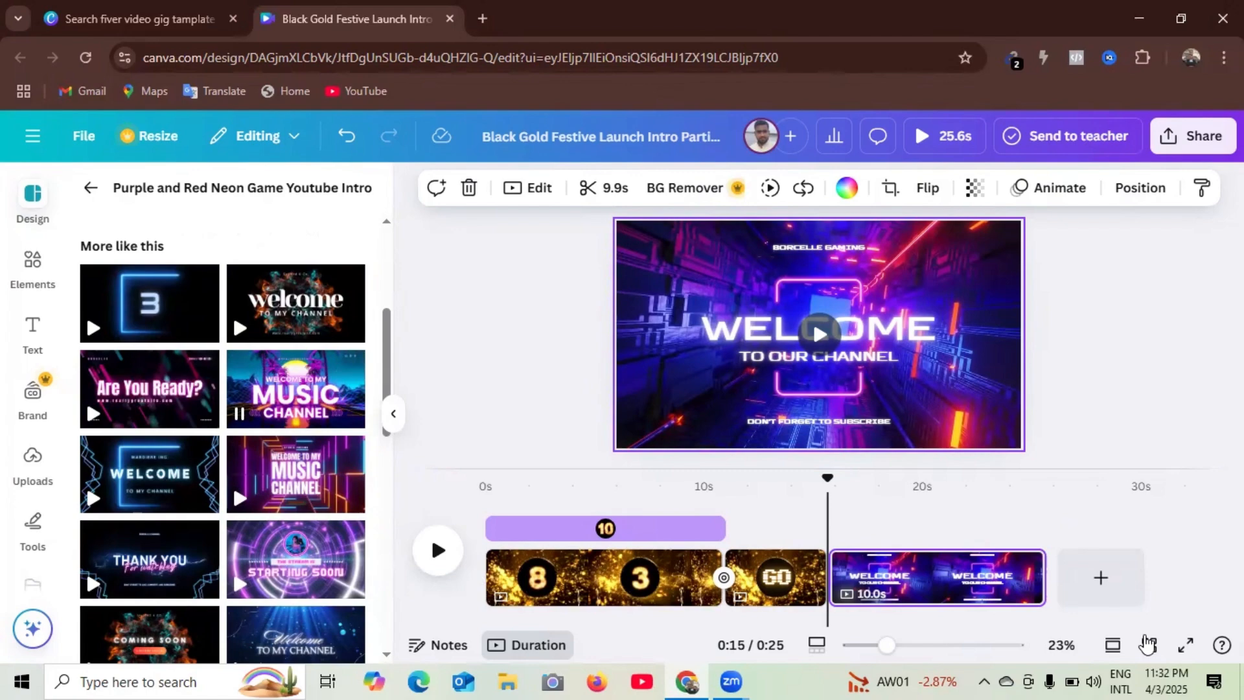
{"action": "left_click", "coordinate": [1100, 580]}
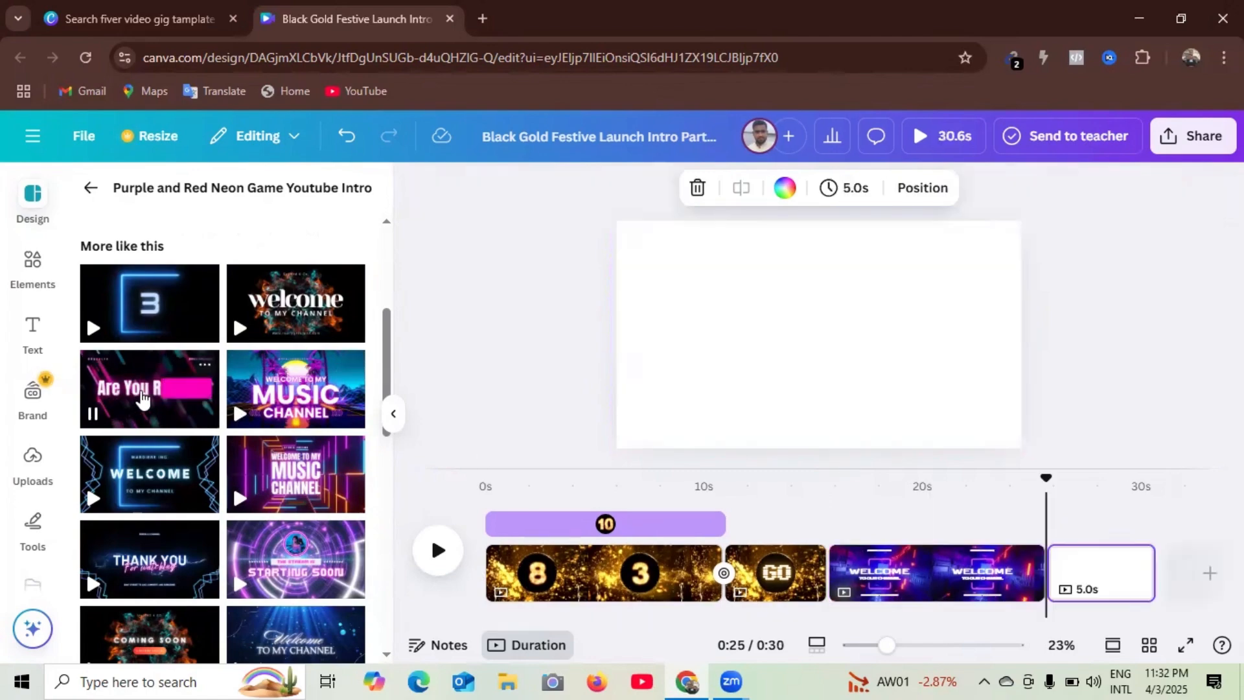
{"action": "left_click", "coordinate": [135, 394]}
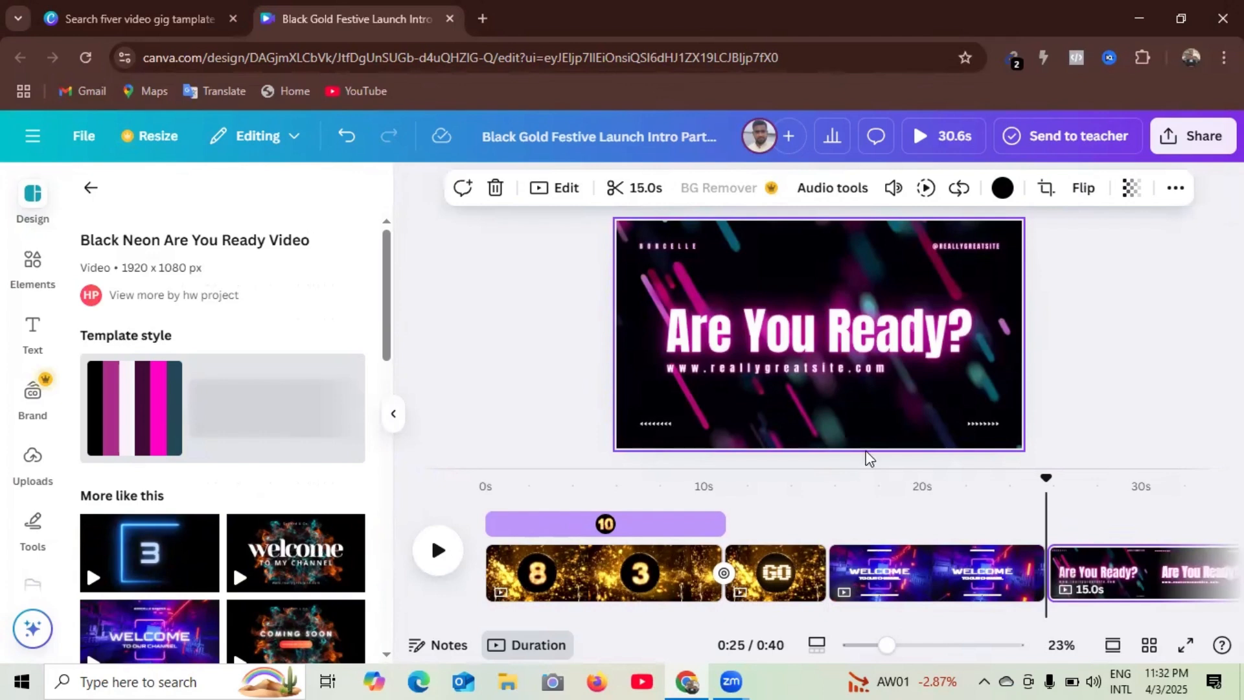
Step: Add an empty page at the end of the timeline, after the Are You Ready? clip
{"action": "scroll", "coordinate": [124, 219], "scroll_direction": "down", "scroll_amount": 2}
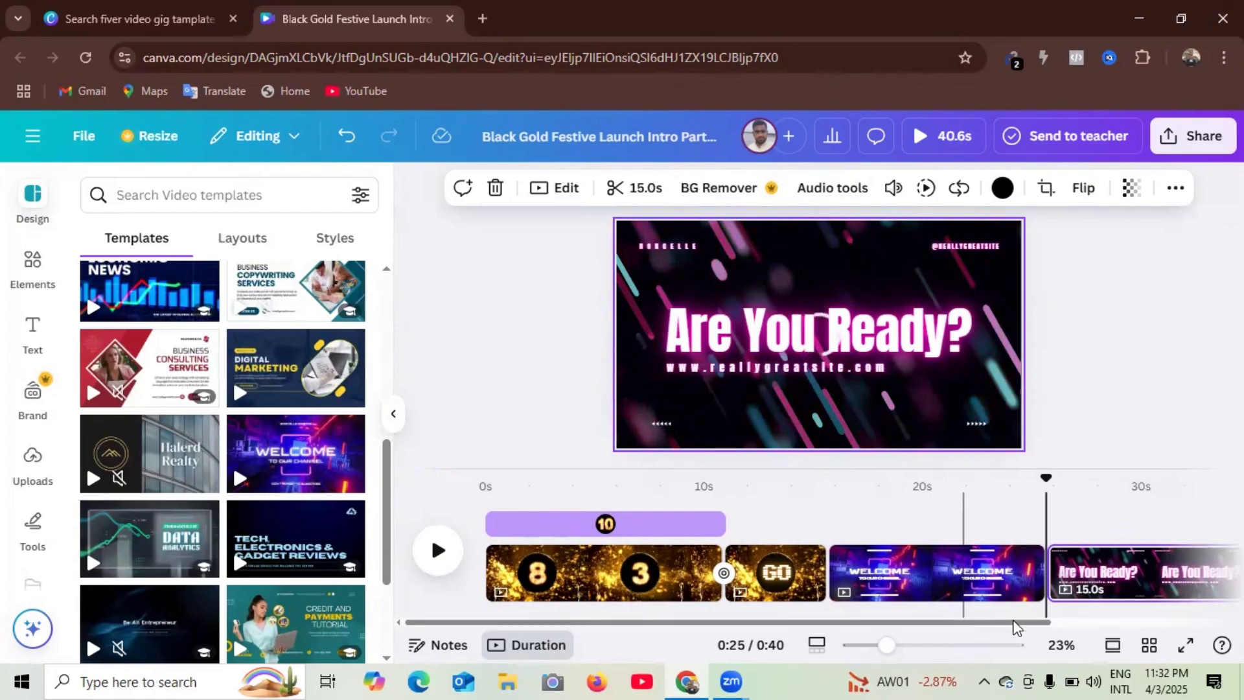
{"action": "left_click", "coordinate": [1008, 575]}
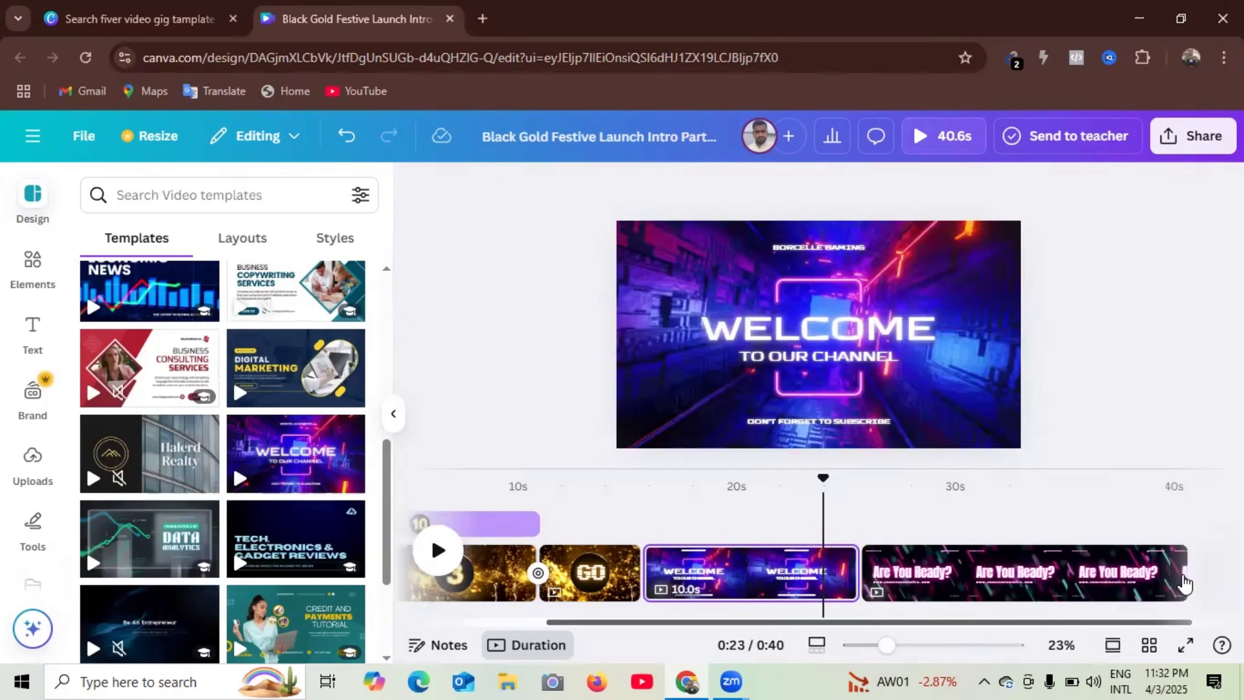
{"action": "left_click", "coordinate": [1183, 599]}
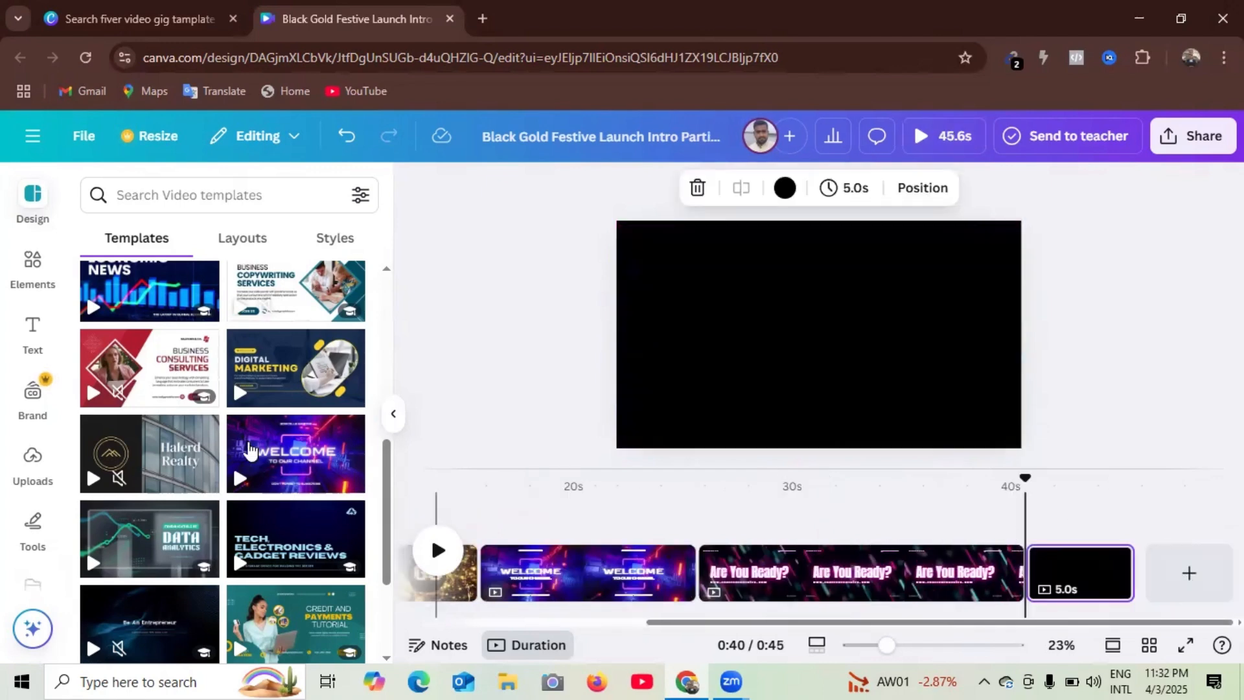
Step: Look through the suggested video templates for a design suited to the empty closing page
{"action": "mouse_move", "coordinate": [248, 451]}
{"action": "scroll", "coordinate": [256, 464], "scroll_direction": "down", "scroll_amount": 1}
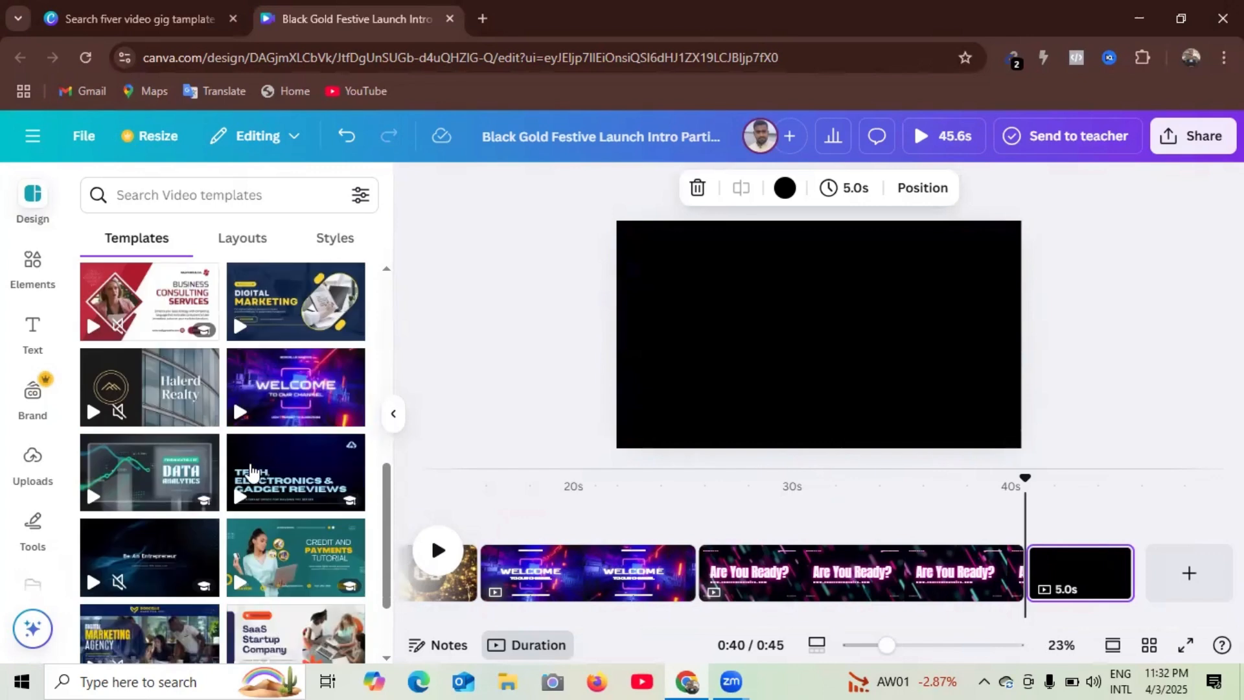
{"action": "scroll", "coordinate": [251, 473], "scroll_direction": "down", "scroll_amount": 3}
{"action": "scroll", "coordinate": [235, 546], "scroll_direction": "down", "scroll_amount": 3}
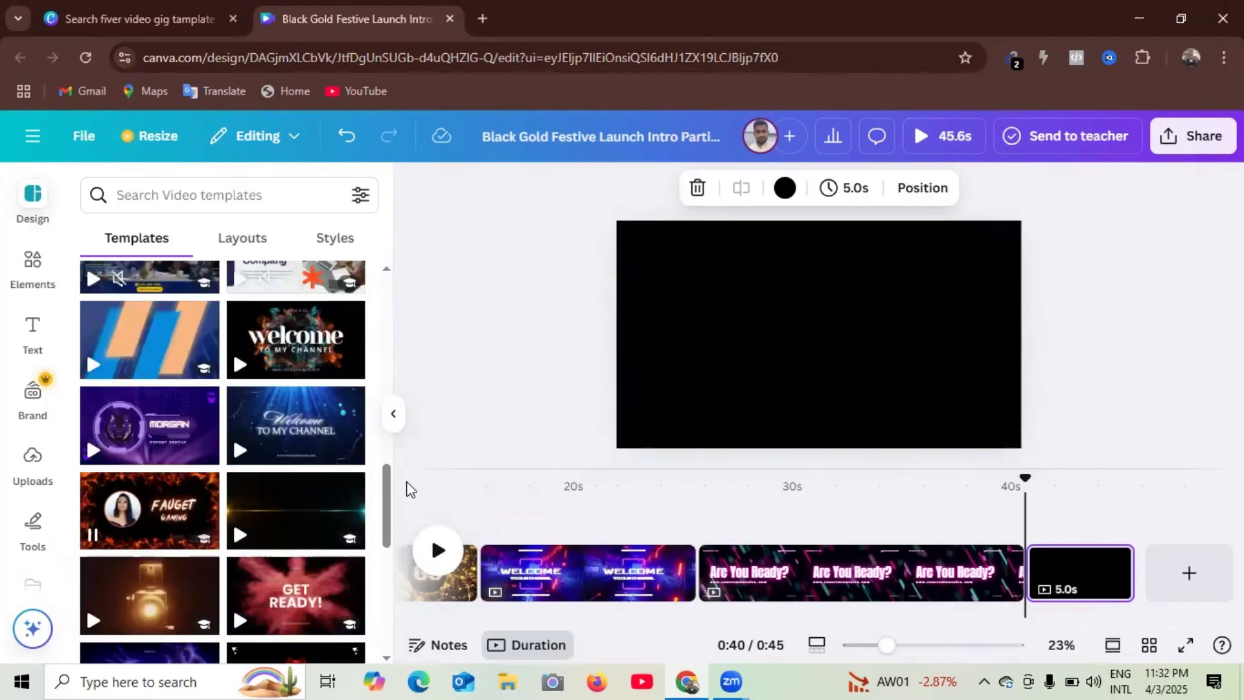
{"action": "scroll", "coordinate": [295, 458], "scroll_direction": "up", "scroll_amount": 1}
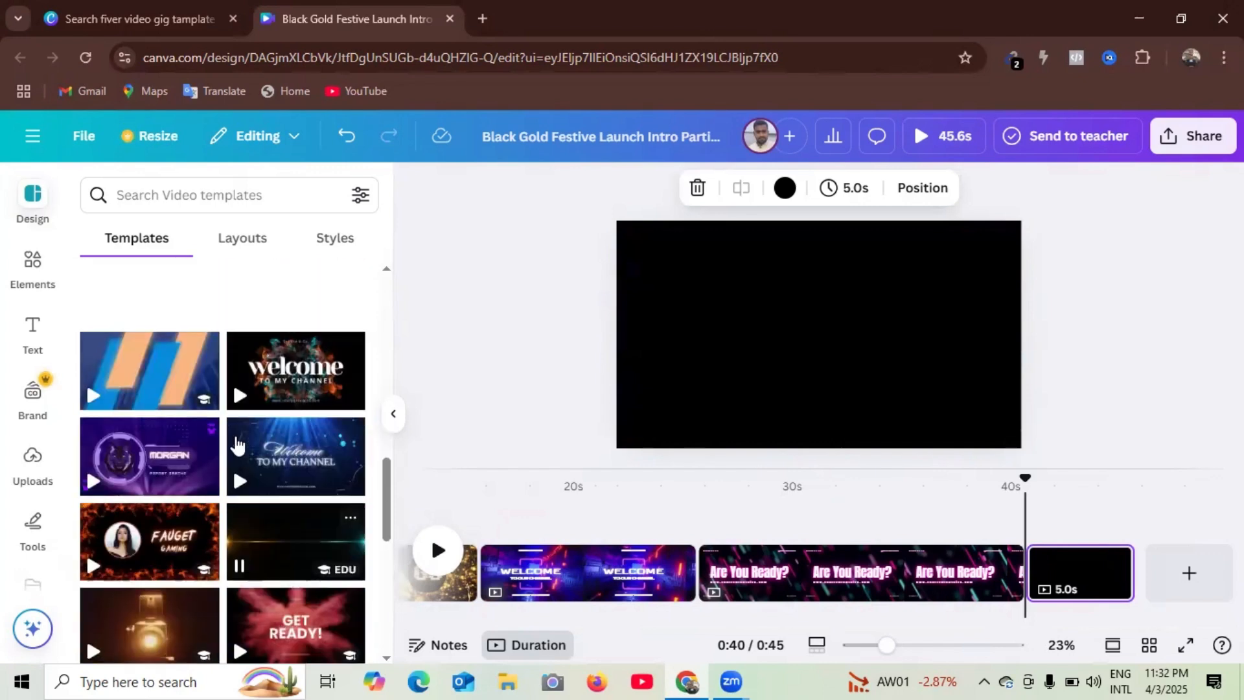
{"action": "scroll", "coordinate": [240, 434], "scroll_direction": "up", "scroll_amount": 5}
{"action": "scroll", "coordinate": [246, 448], "scroll_direction": "up", "scroll_amount": 3}
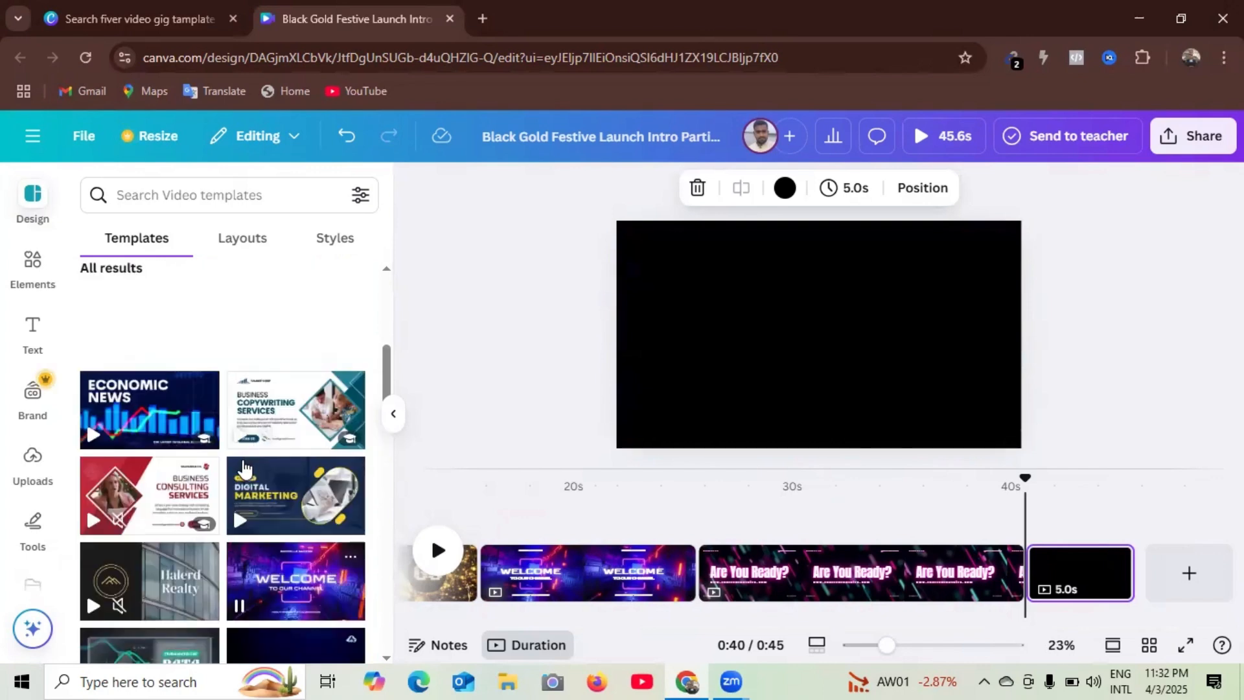
{"action": "scroll", "coordinate": [214, 441], "scroll_direction": "up", "scroll_amount": 5}
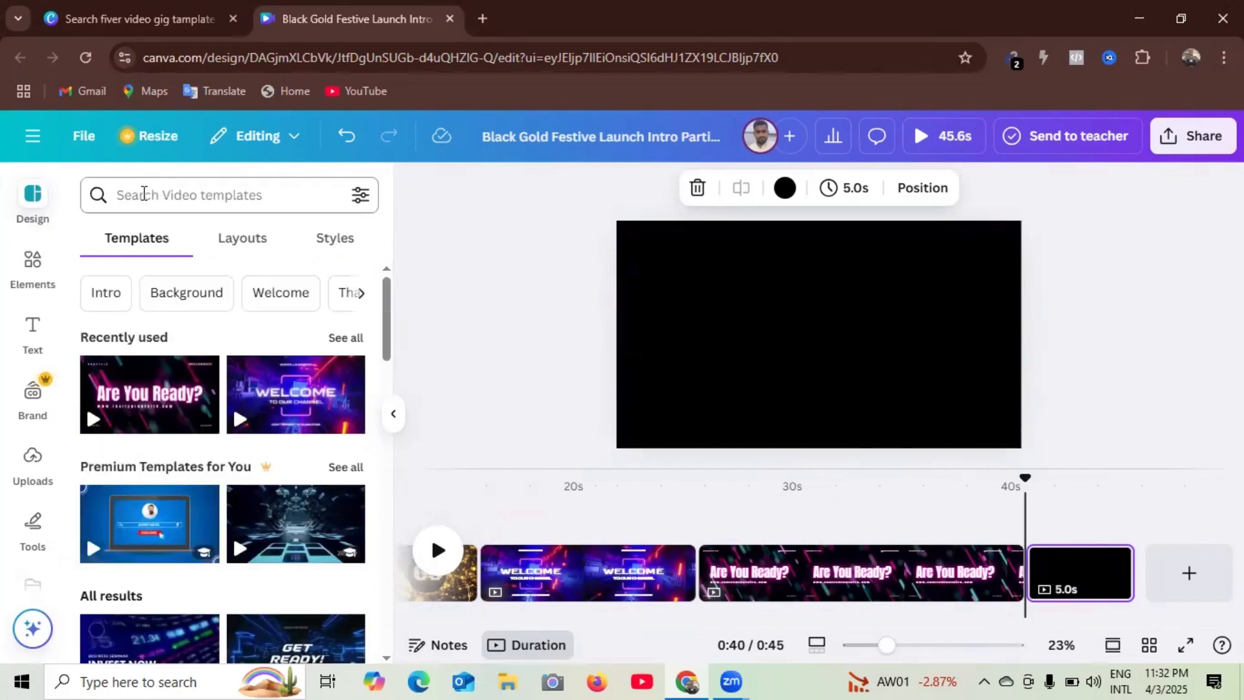
Step: Search the video templates for "thank you" and apply the Black and Yellow Minimalist Thank You Video to the empty last page
{"action": "left_click", "coordinate": [231, 194]}
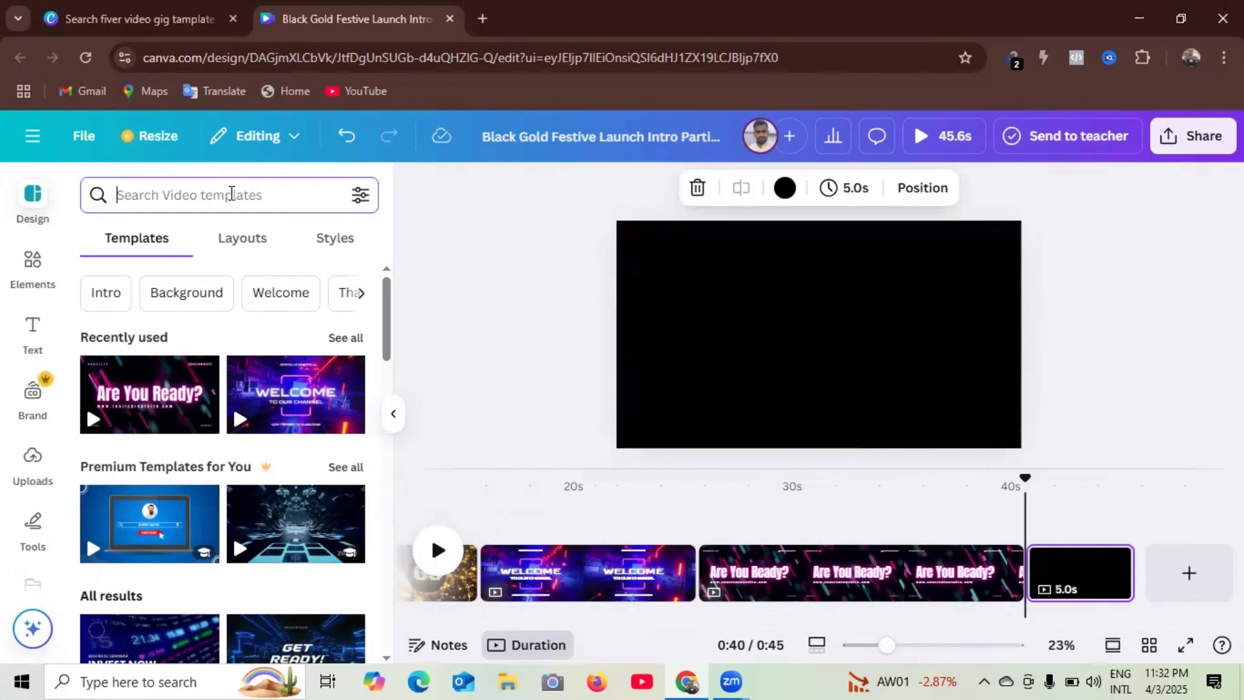
{"action": "type", "text": "than"}
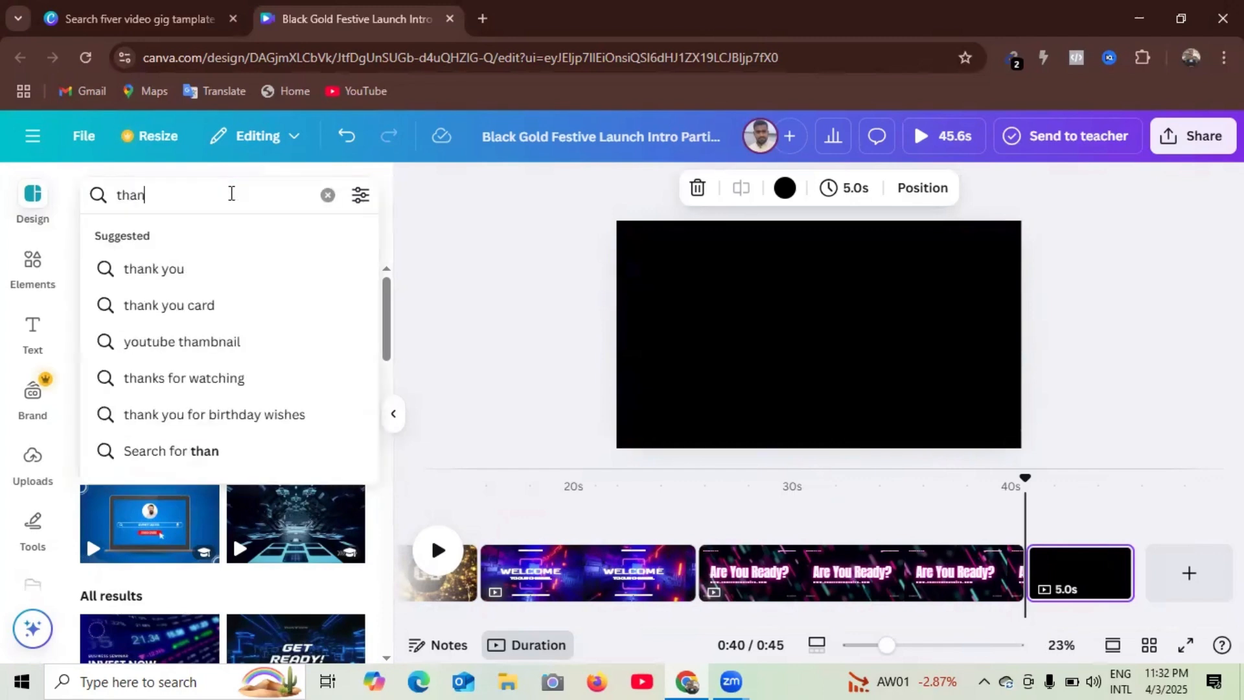
{"action": "type", "text": "k you"}
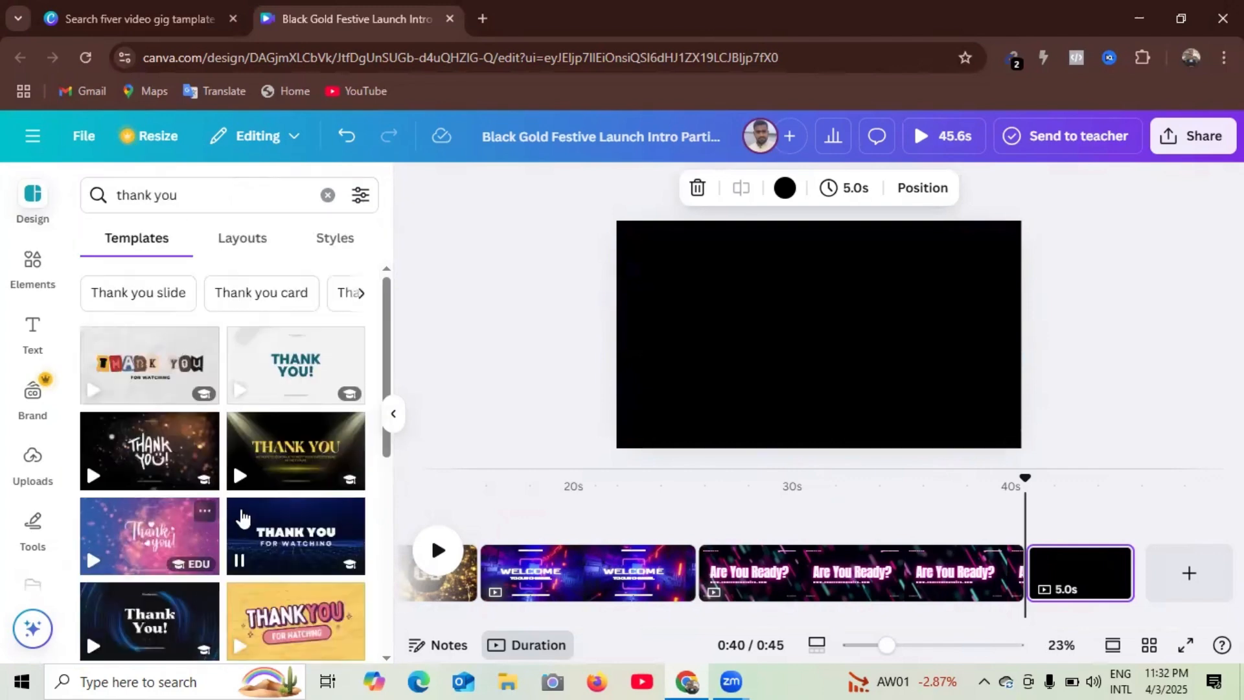
{"action": "scroll", "coordinate": [150, 531], "scroll_direction": "down", "scroll_amount": 2}
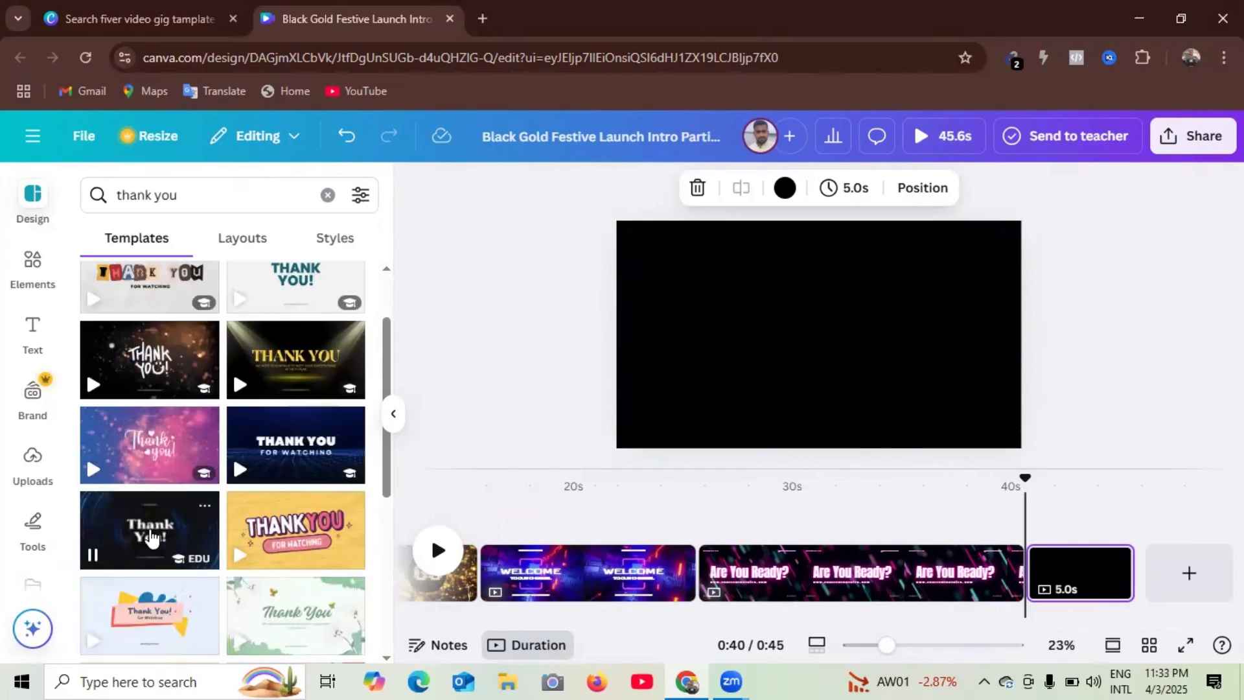
{"action": "scroll", "coordinate": [150, 537], "scroll_direction": "down", "scroll_amount": 6}
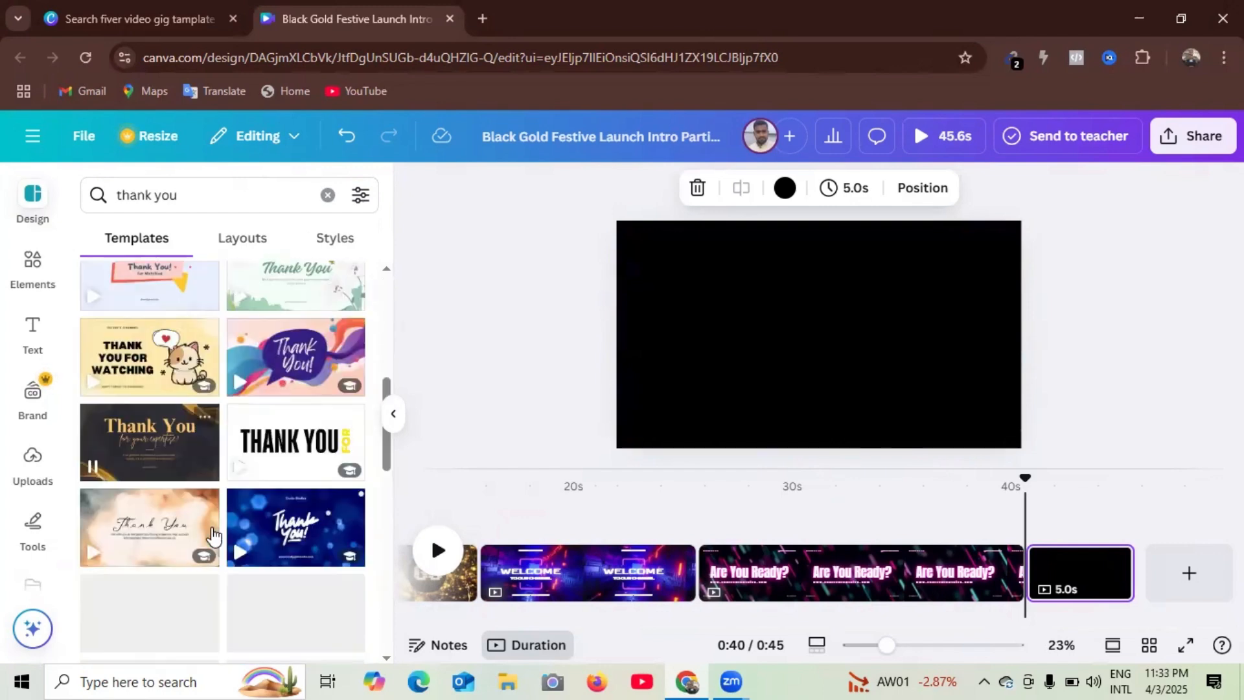
{"action": "scroll", "coordinate": [207, 512], "scroll_direction": "up", "scroll_amount": 8}
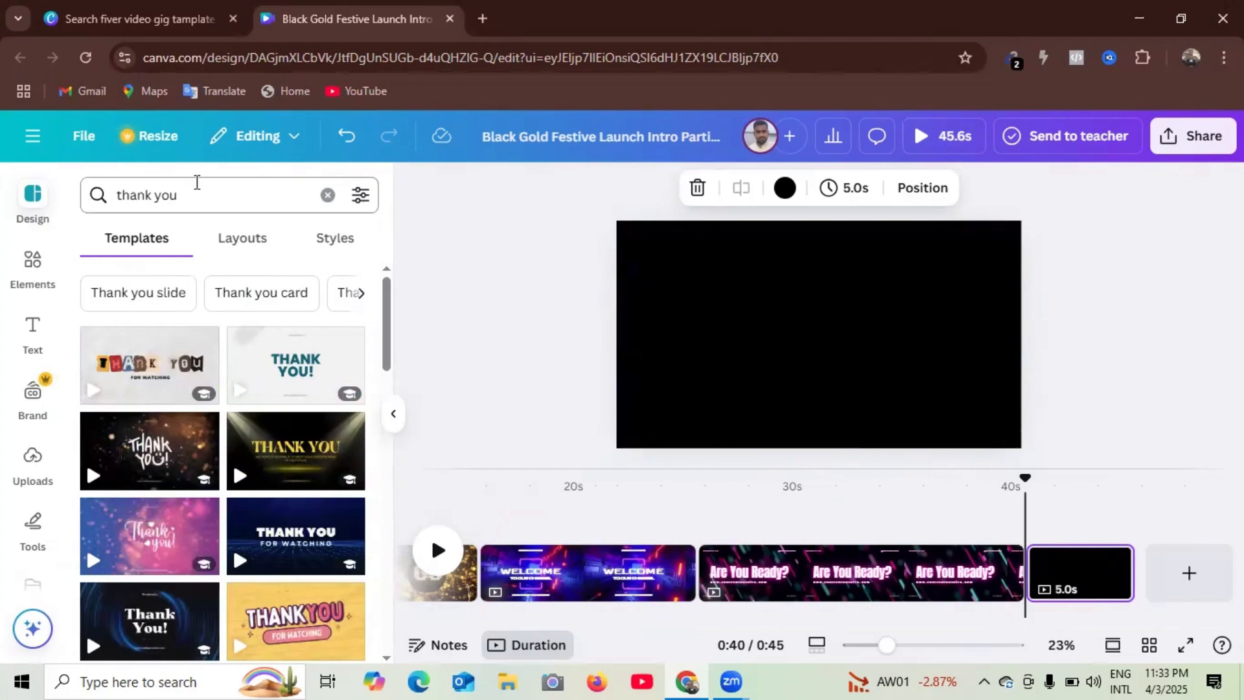
{"action": "left_click", "coordinate": [190, 195]}
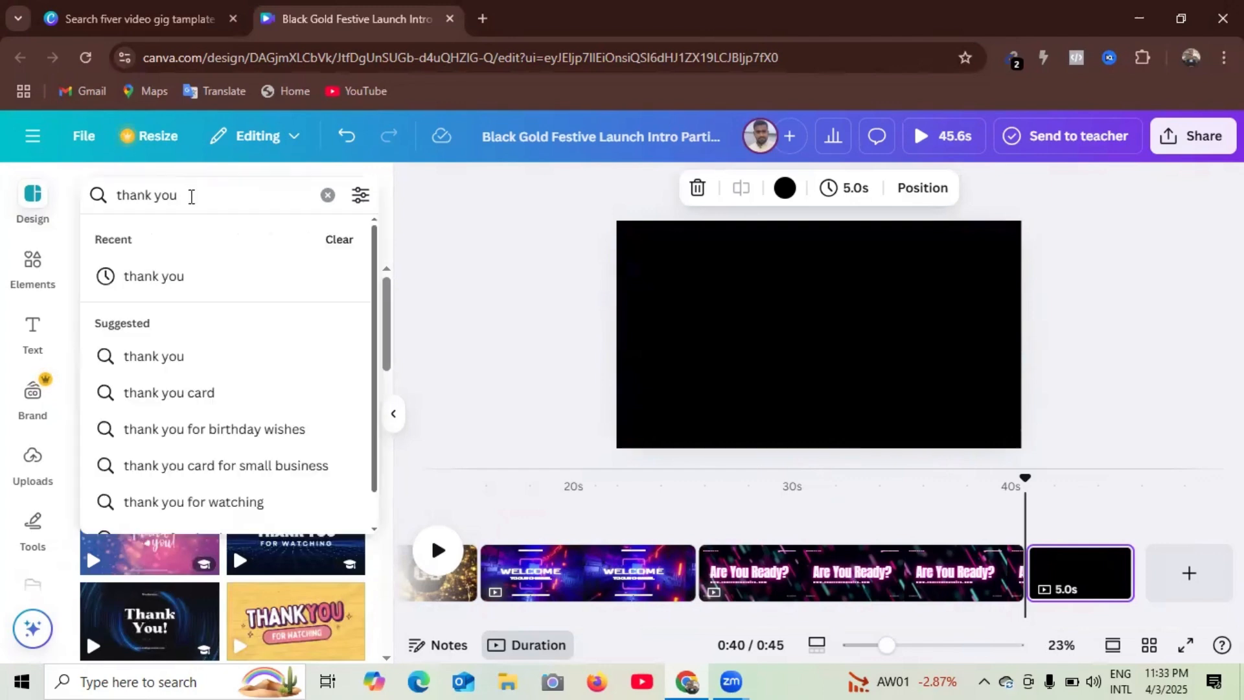
{"action": "key", "text": "Return"}
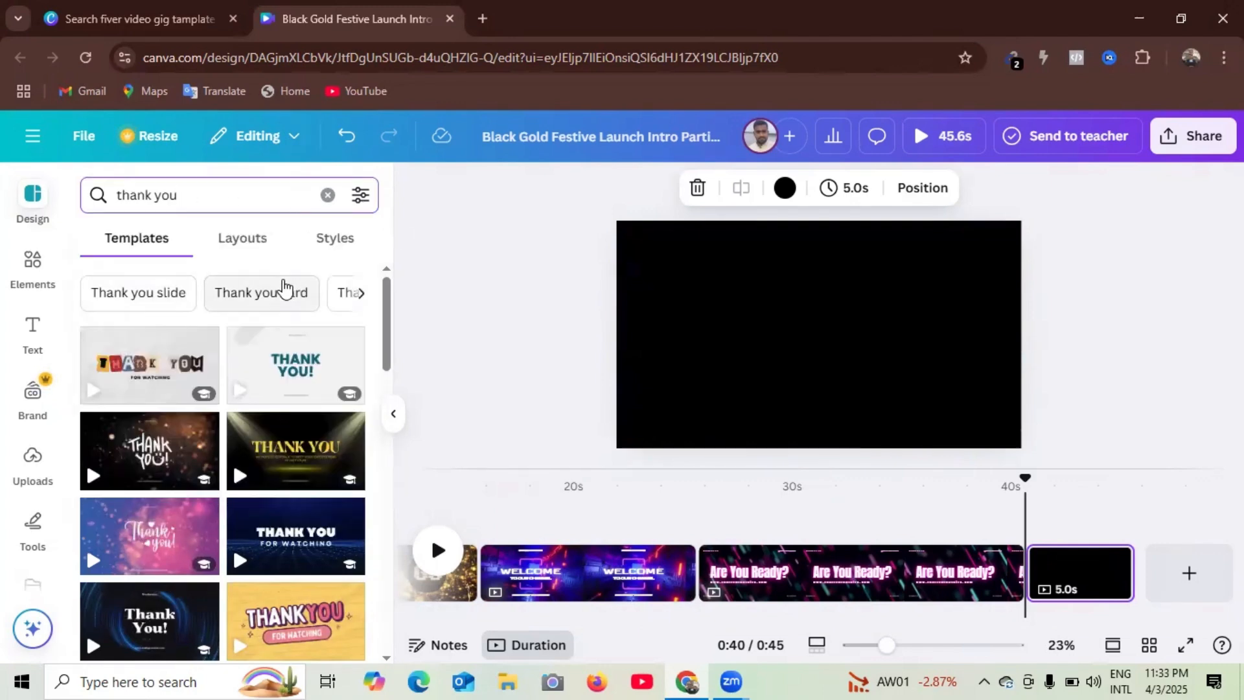
{"action": "left_click", "coordinate": [360, 299]}
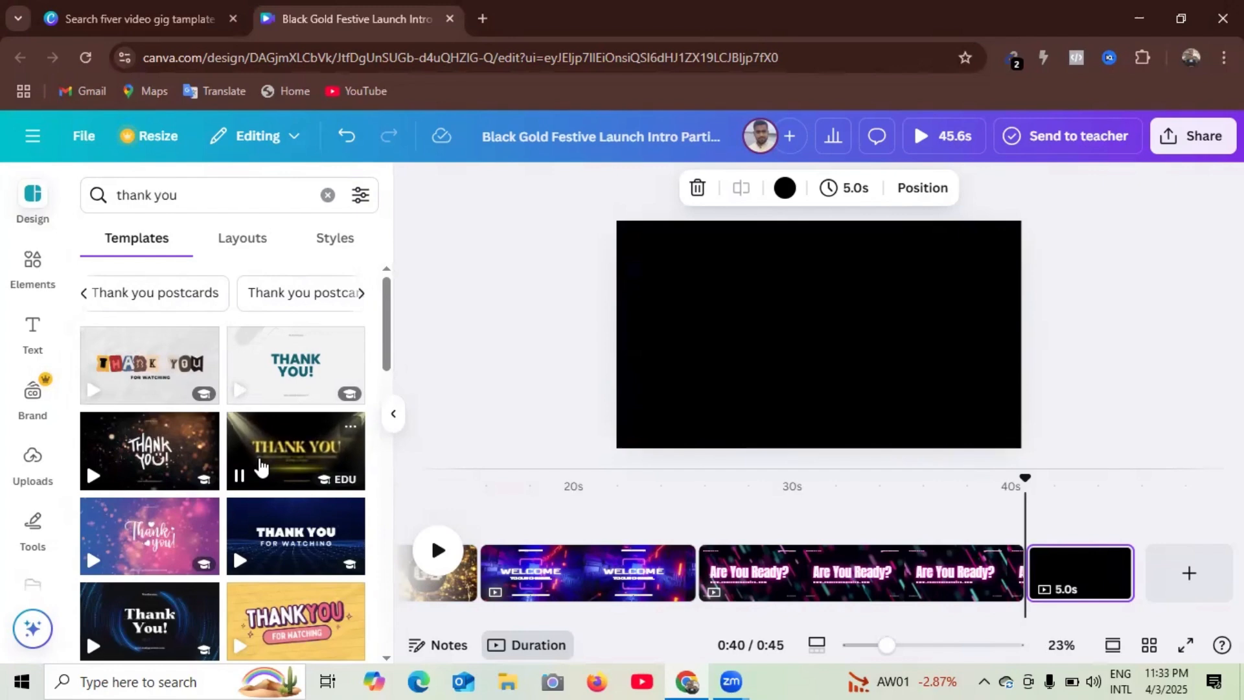
{"action": "left_click", "coordinate": [305, 458]}
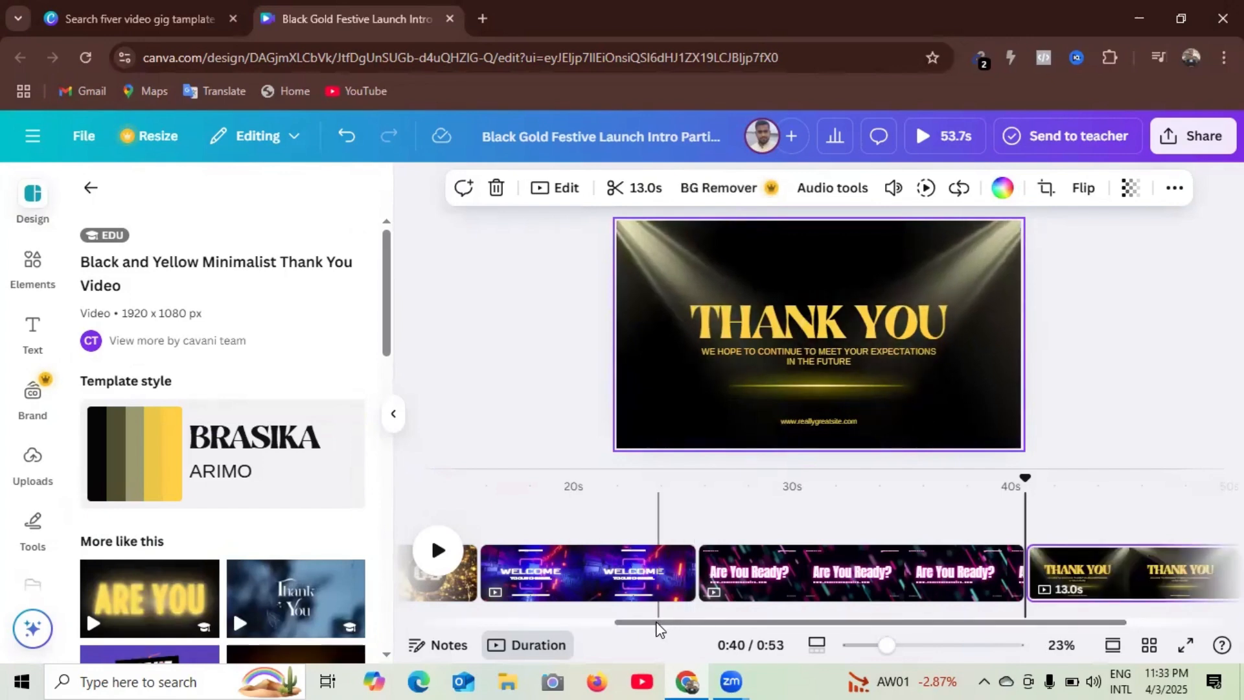
{"action": "left_click_drag", "start_coordinate": [674, 624], "coordinate": [447, 645]}
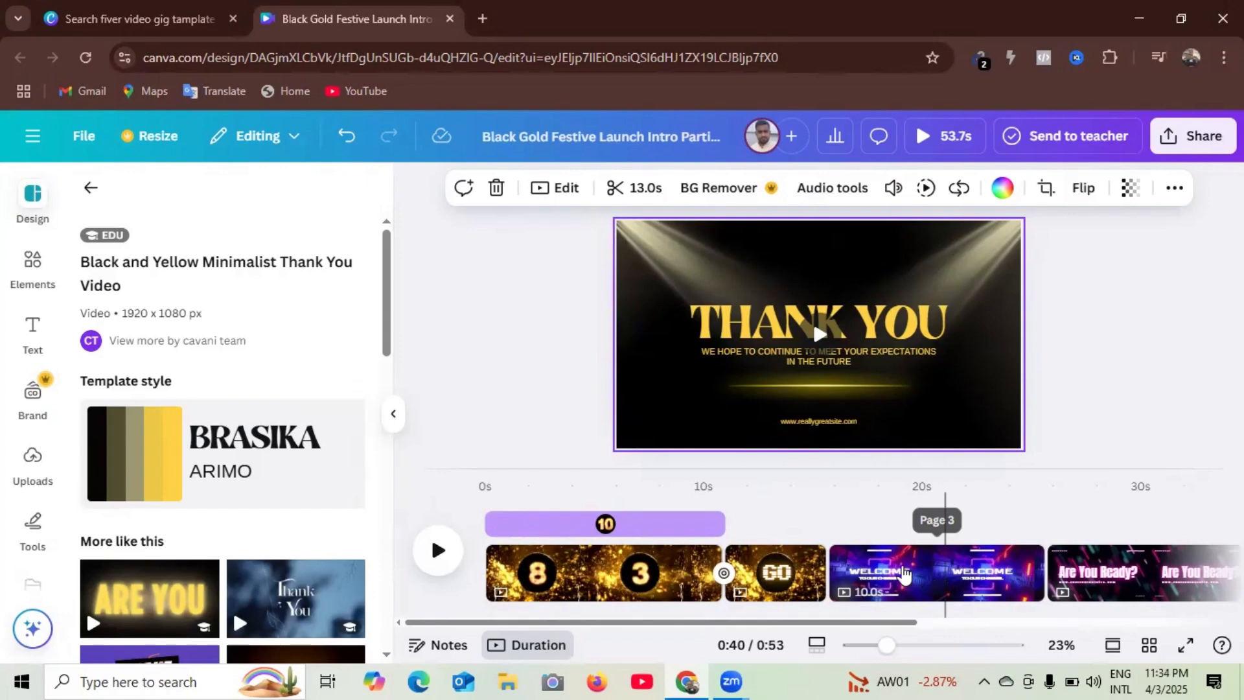
Step: Move the neon WELCOME clip to the start of the timeline and trim it to 5.2 s
{"action": "left_click_drag", "start_coordinate": [904, 573], "coordinate": [546, 571]}
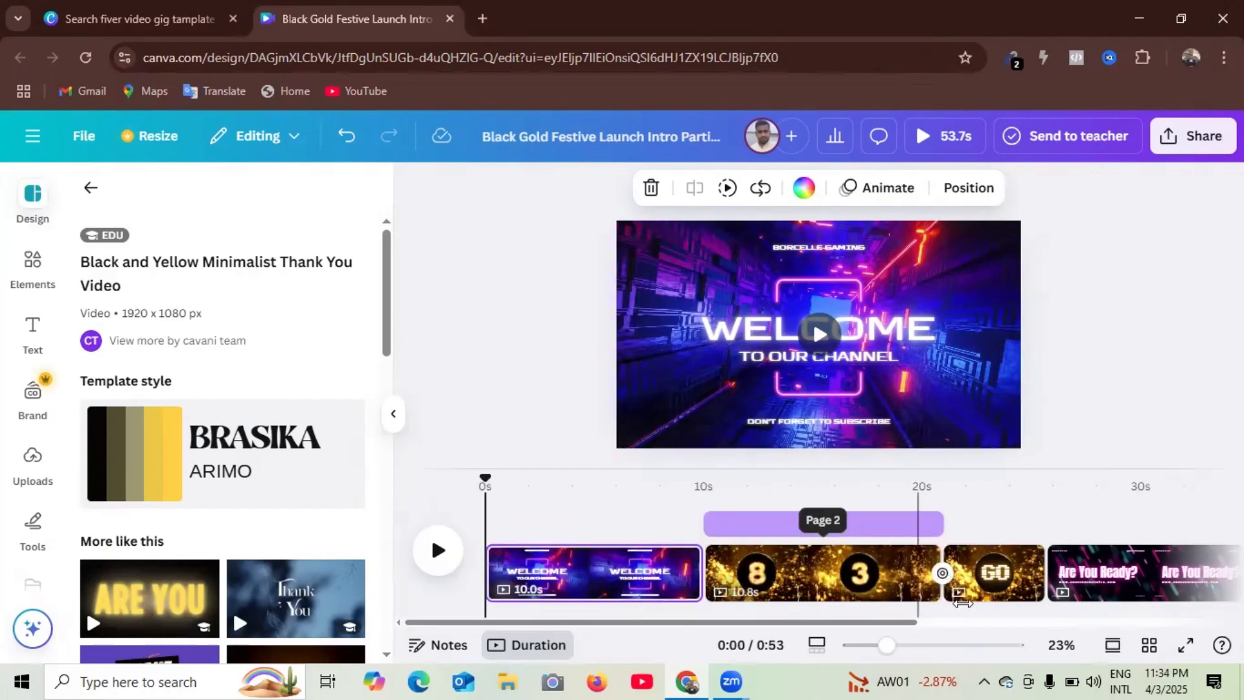
{"action": "left_click_drag", "start_coordinate": [875, 623], "coordinate": [1014, 602]}
{"action": "scroll", "coordinate": [1016, 608], "scroll_direction": "right", "scroll_amount": 5}
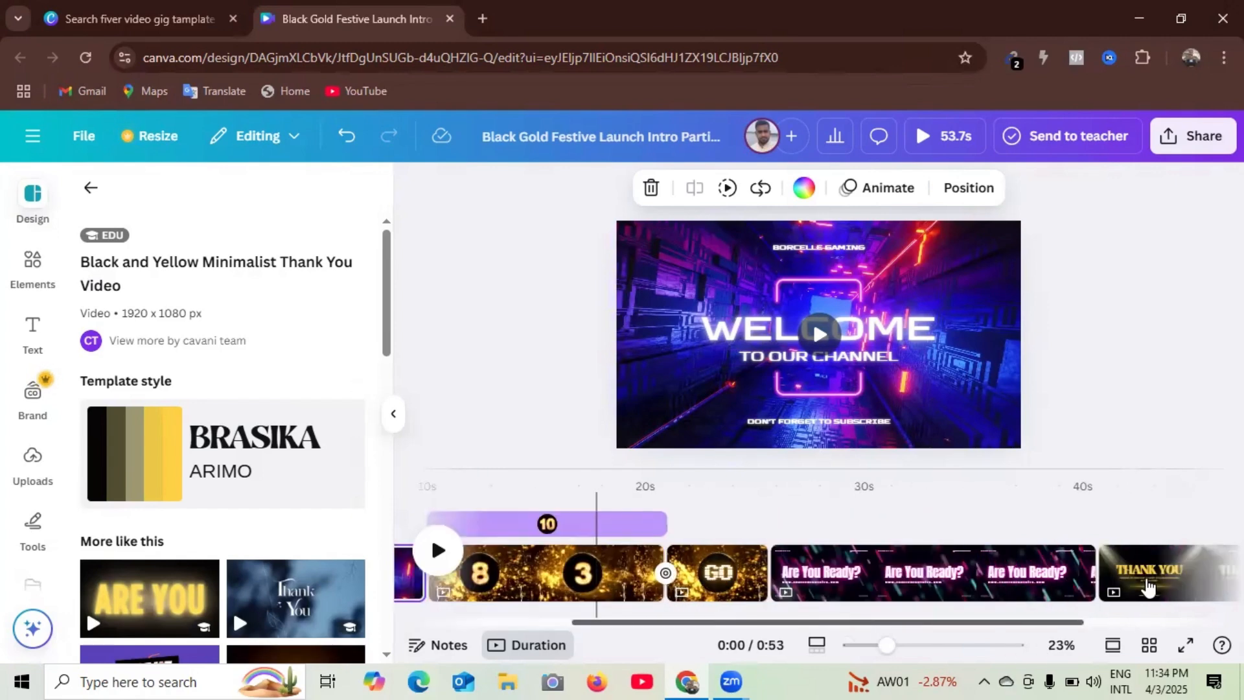
{"action": "scroll", "coordinate": [1095, 599], "scroll_direction": "right", "scroll_amount": 3}
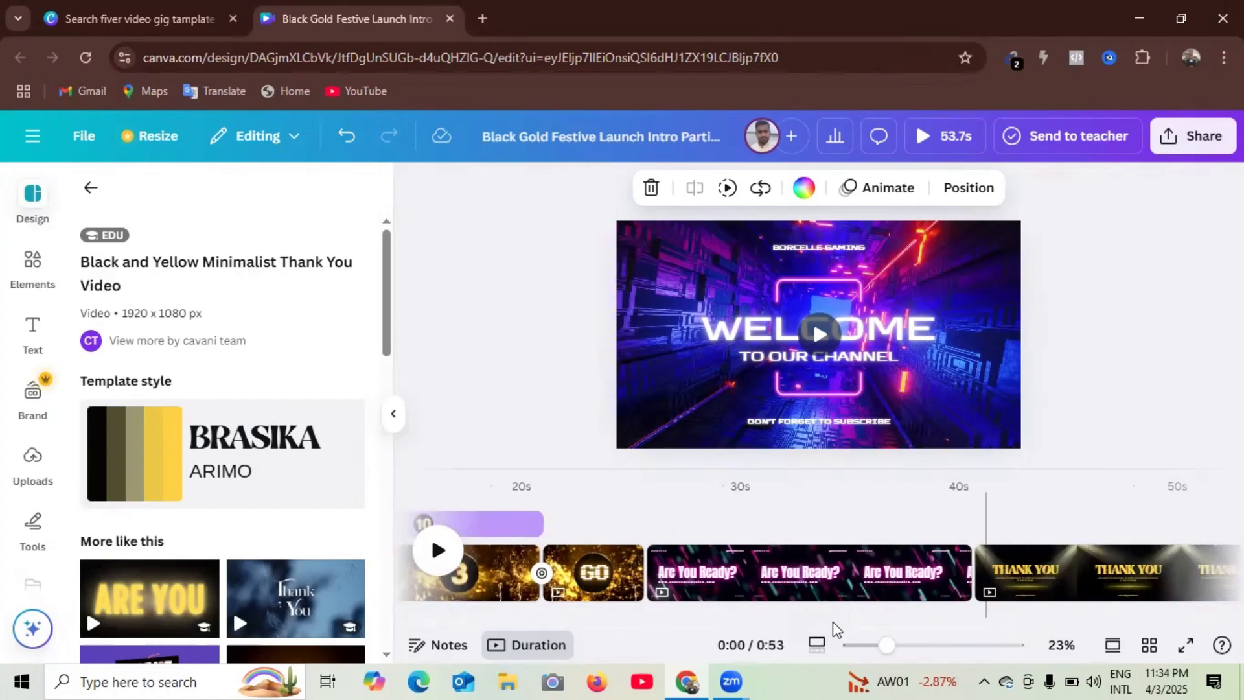
{"action": "left_click_drag", "start_coordinate": [716, 623], "coordinate": [639, 631]}
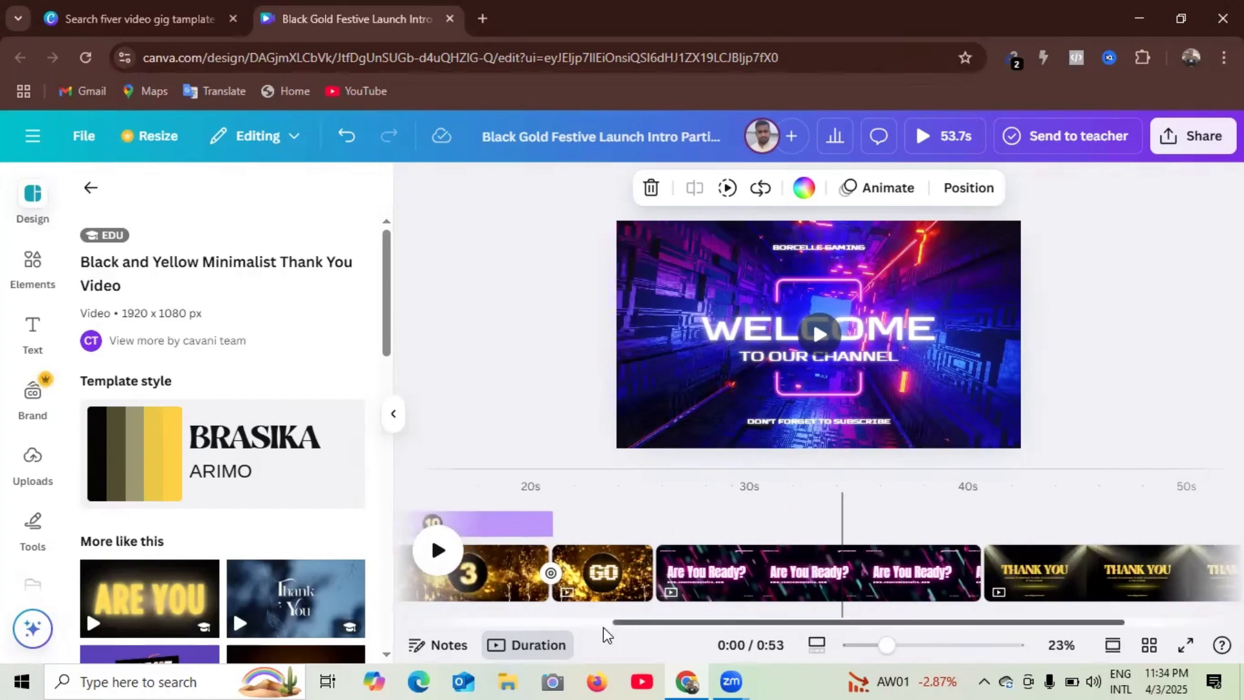
{"action": "scroll", "coordinate": [604, 612], "scroll_direction": "left", "scroll_amount": 5}
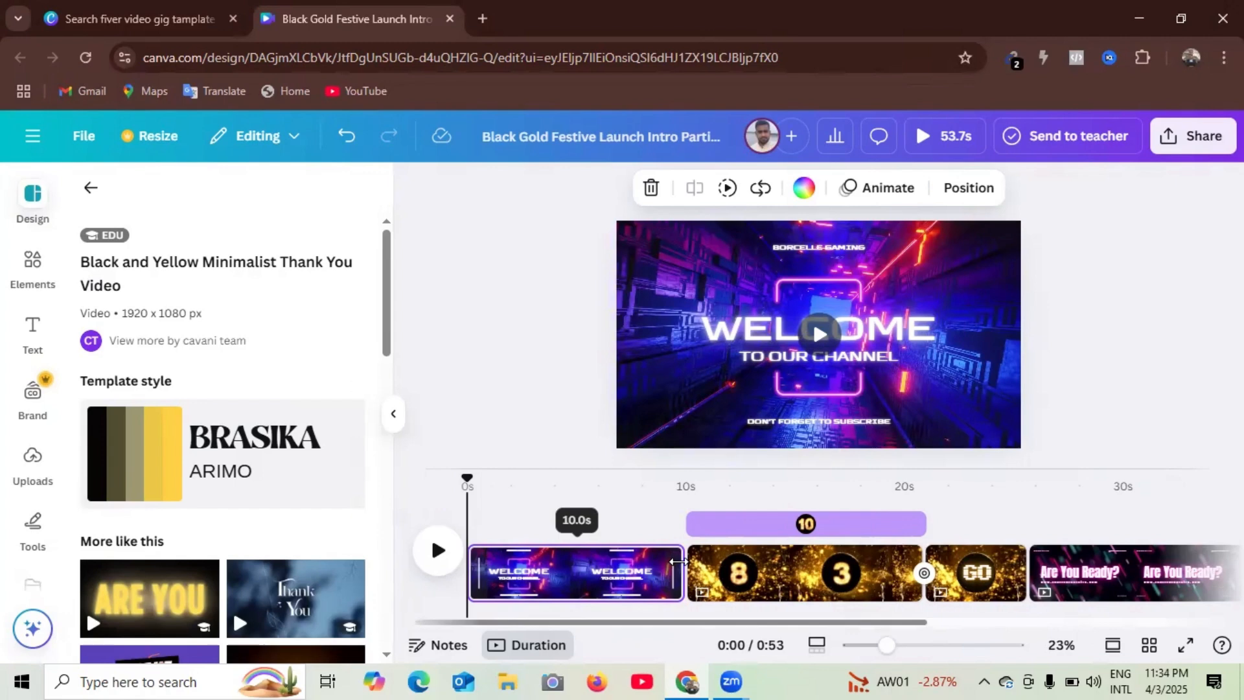
{"action": "left_click_drag", "start_coordinate": [672, 567], "coordinate": [569, 572]}
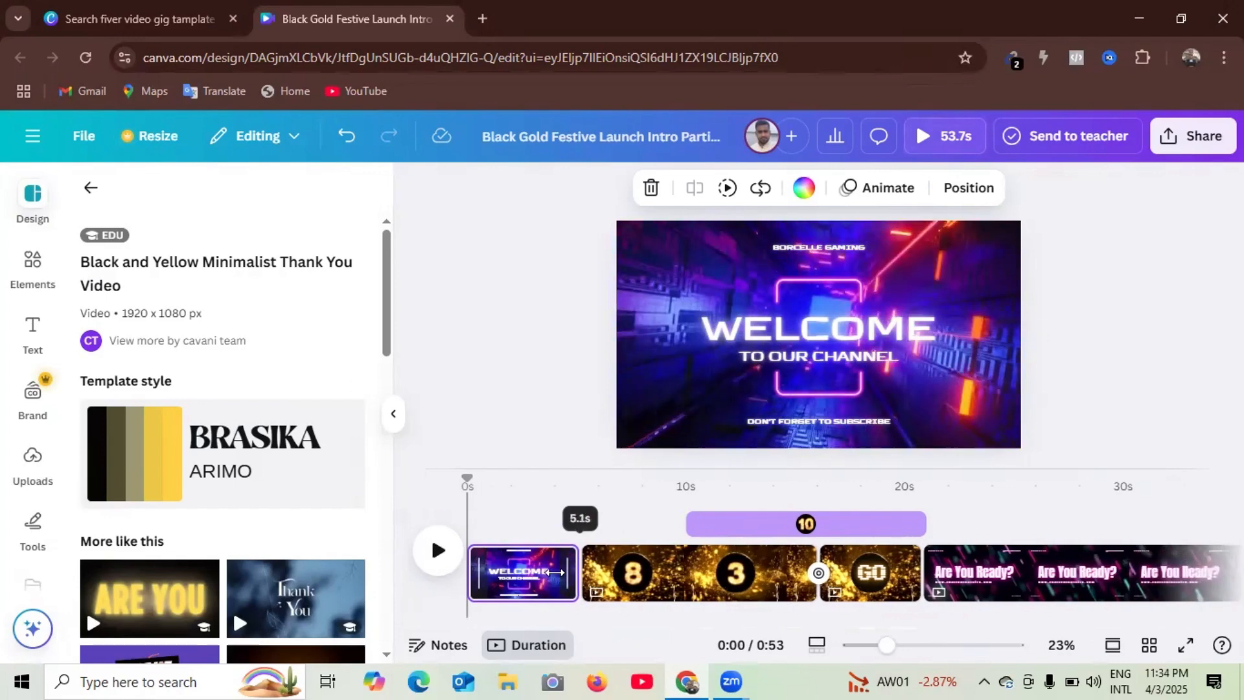
{"action": "left_click_drag", "start_coordinate": [554, 573], "coordinate": [581, 575]}
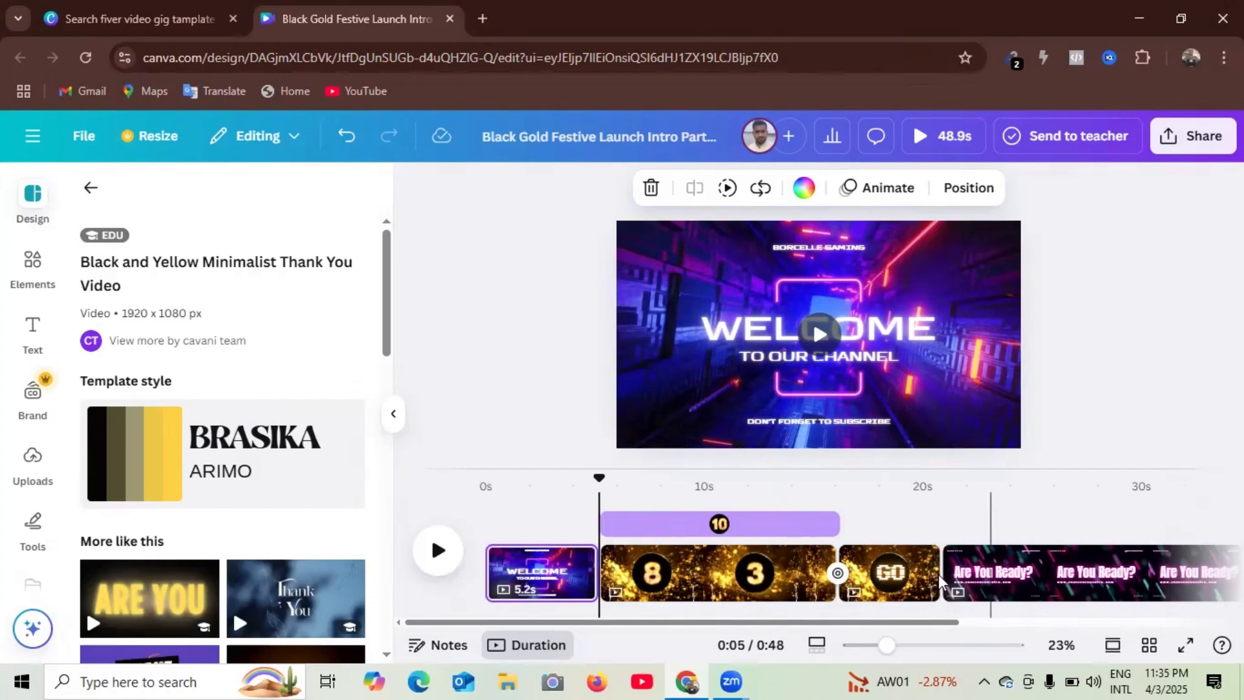
Step: Trim the GO clip to 3.9 s and the gold number countdown clip to 8.0 s
{"action": "left_click", "coordinate": [943, 570]}
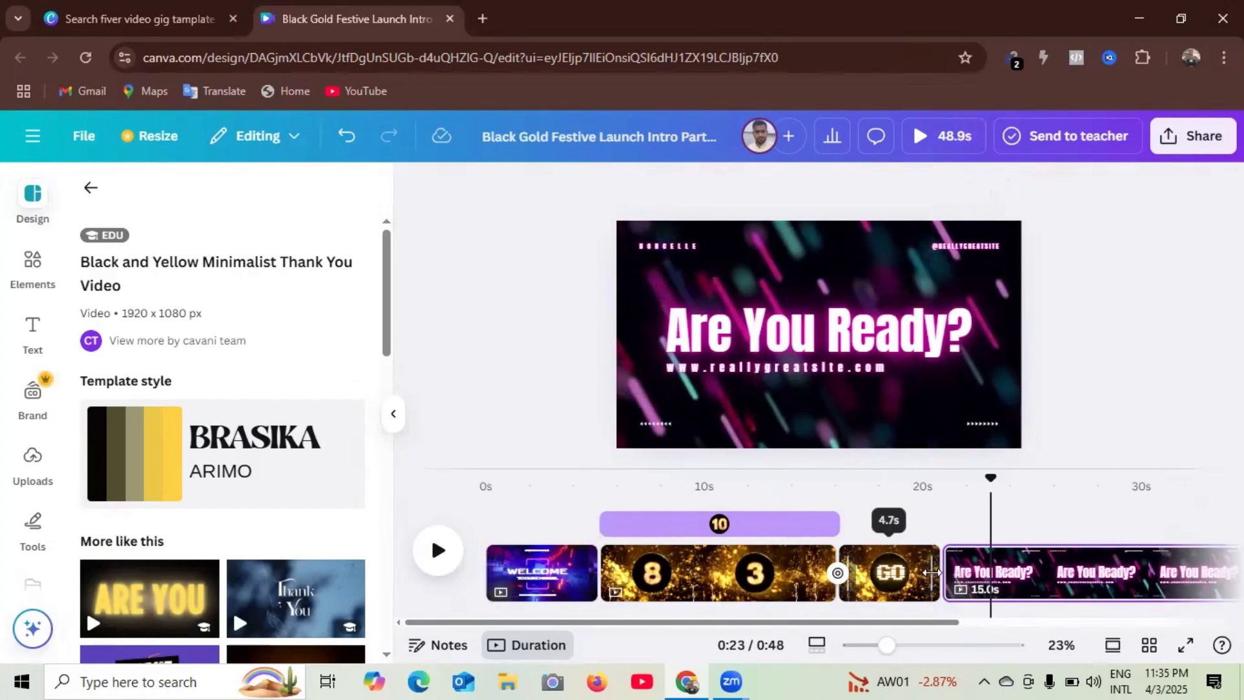
{"action": "mouse_move", "coordinate": [932, 573]}
{"action": "left_mouse_down"}
{"action": "mouse_move", "coordinate": [826, 572]}
{"action": "mouse_move", "coordinate": [952, 572]}
{"action": "left_mouse_up"}
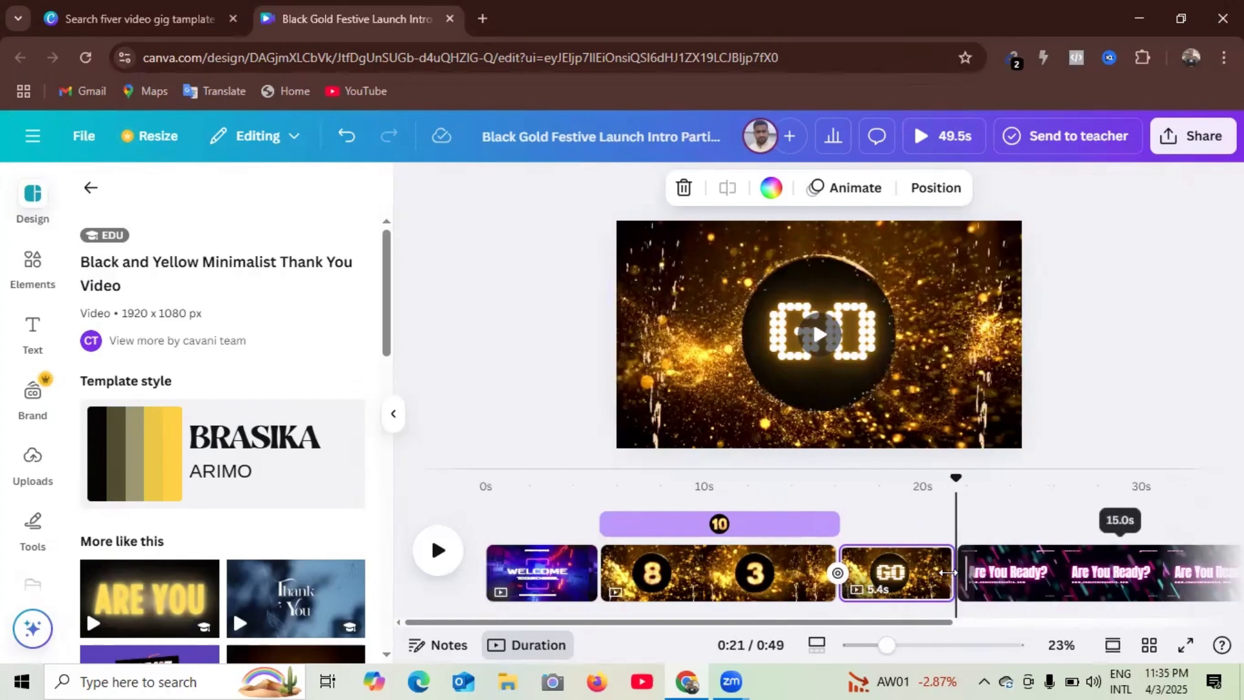
{"action": "left_click_drag", "start_coordinate": [935, 572], "coordinate": [924, 572]}
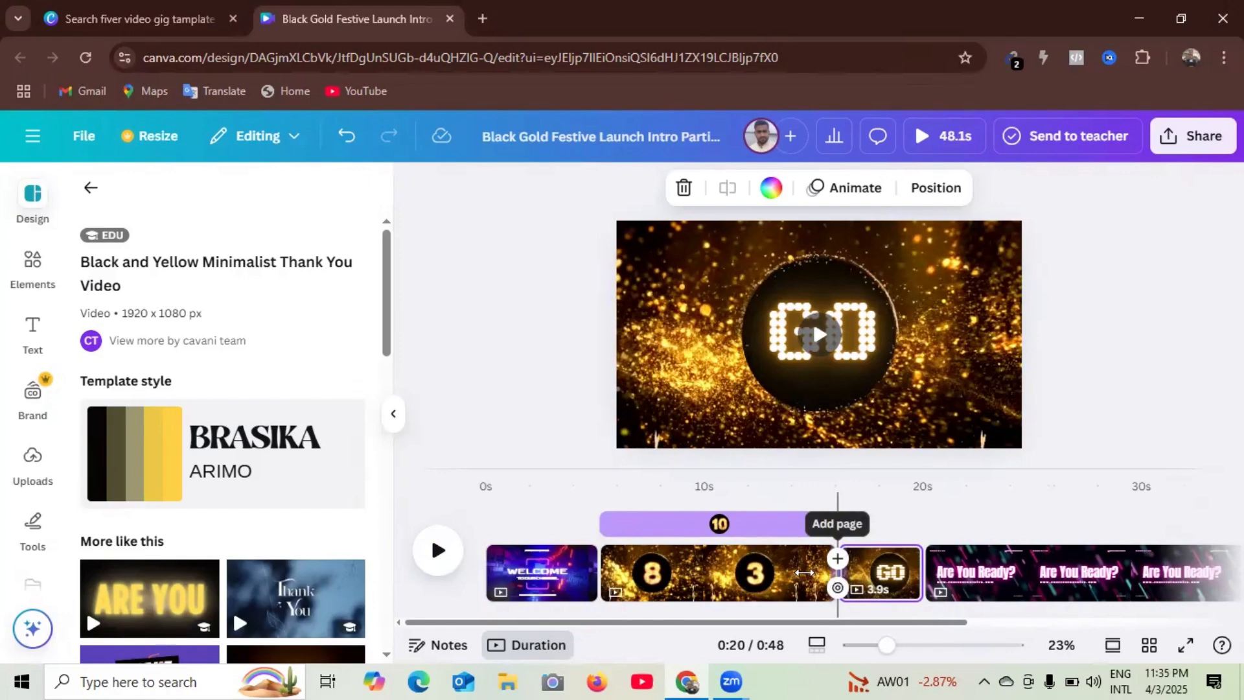
{"action": "left_click", "coordinate": [820, 573]}
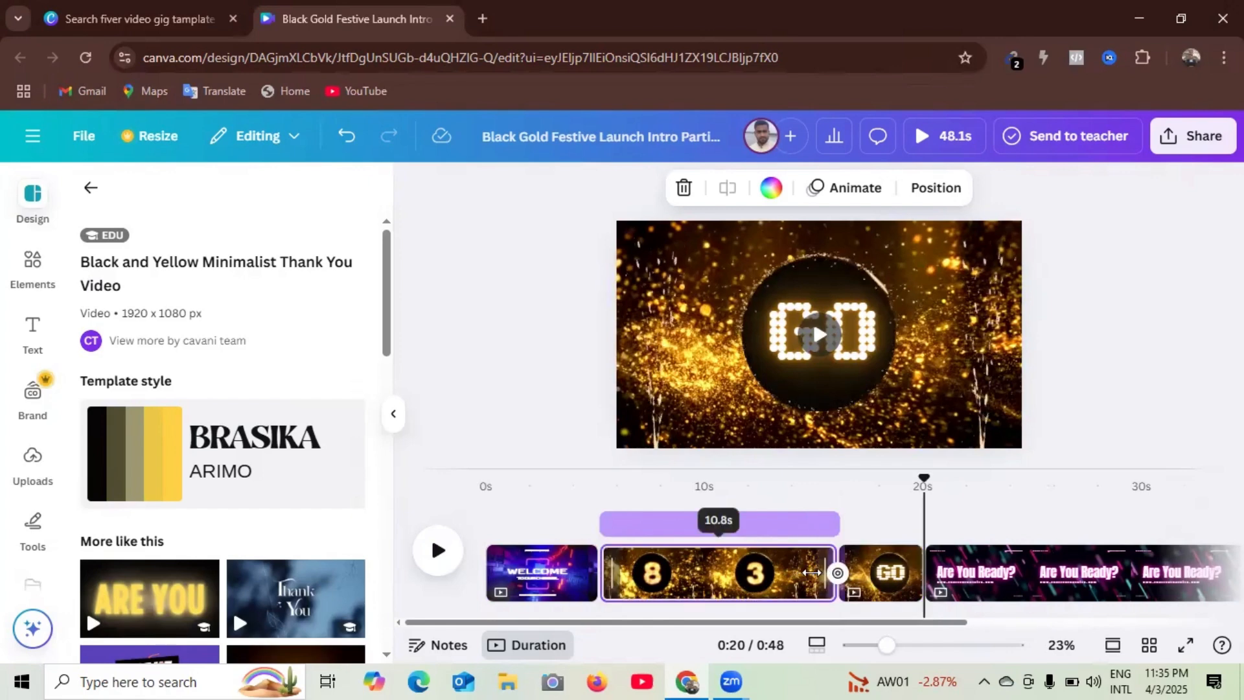
{"action": "mouse_move", "coordinate": [812, 573]}
{"action": "left_mouse_down"}
{"action": "mouse_move", "coordinate": [690, 584]}
{"action": "mouse_move", "coordinate": [803, 585]}
{"action": "left_mouse_up"}
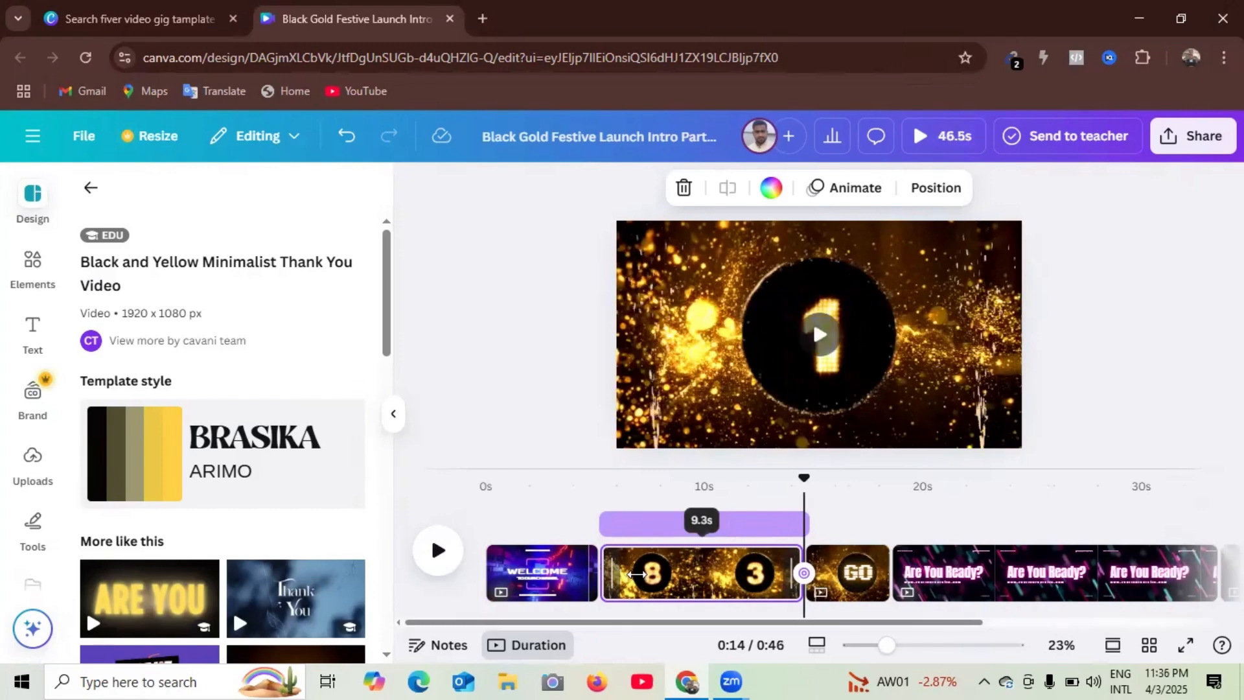
{"action": "left_click_drag", "start_coordinate": [635, 574], "coordinate": [637, 575]}
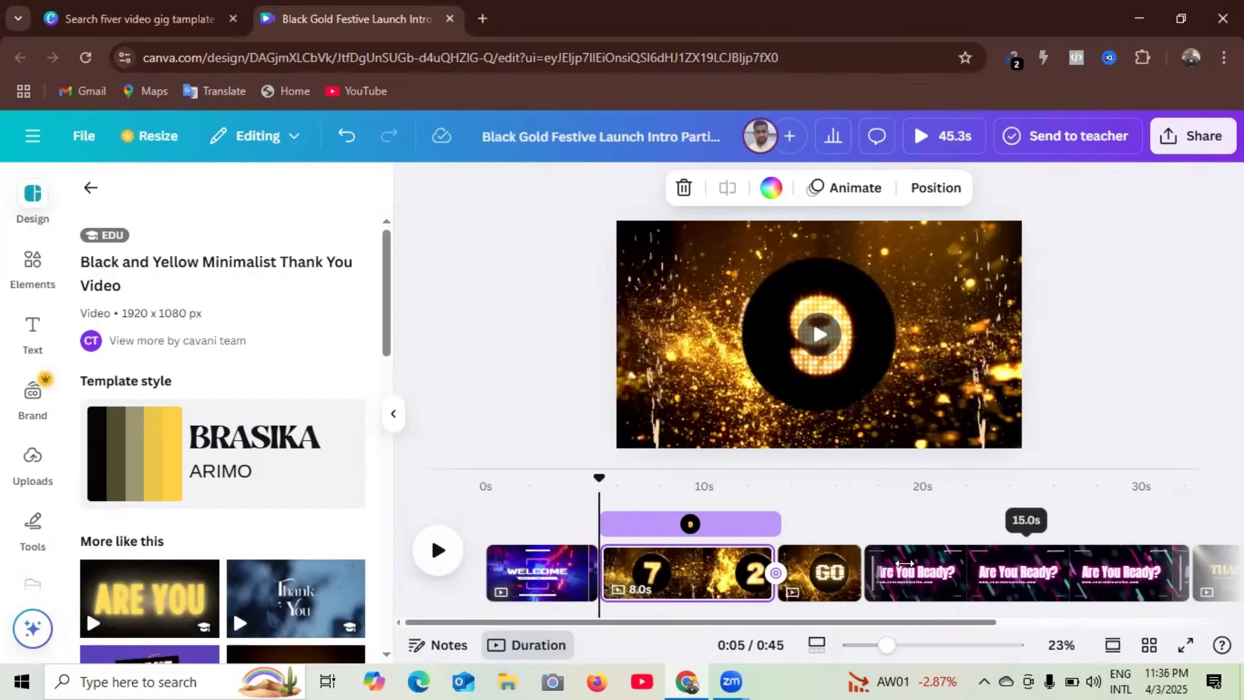
Step: Shorten the Are You Ready? clip to 7.5 s and the closing THANK YOU clip to 5.2 s
{"action": "left_click_drag", "start_coordinate": [928, 569], "coordinate": [1035, 583]}
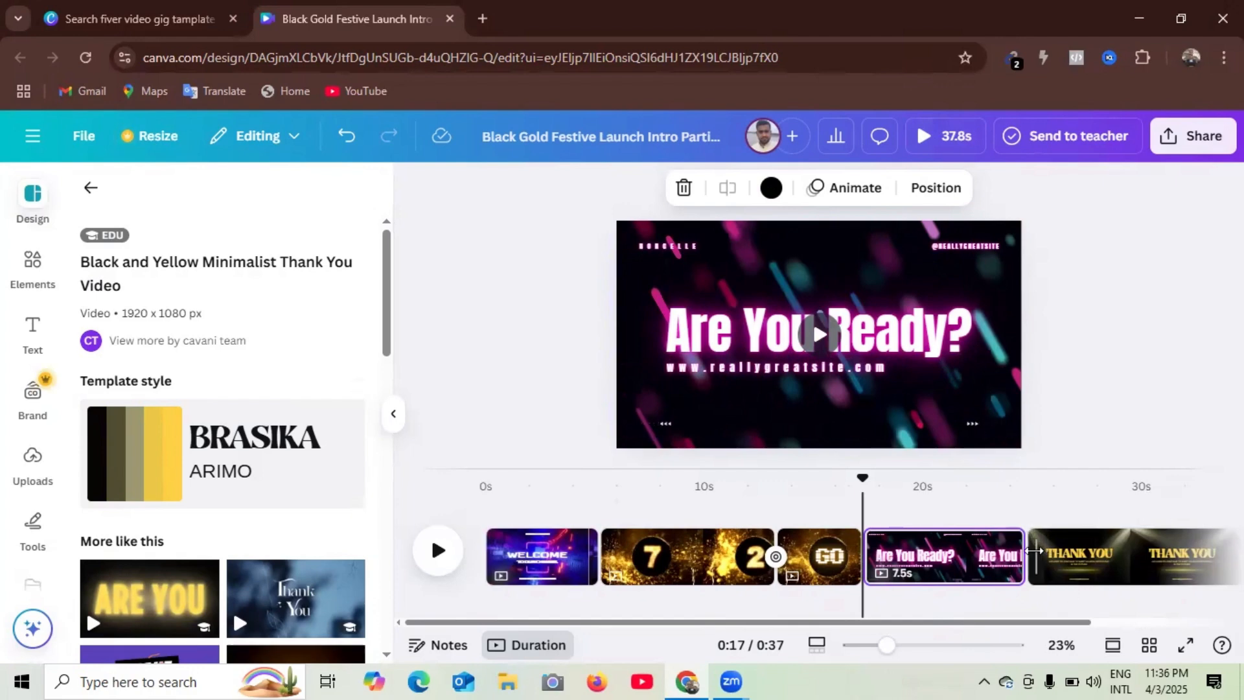
{"action": "left_click_drag", "start_coordinate": [1061, 554], "coordinate": [1022, 558]}
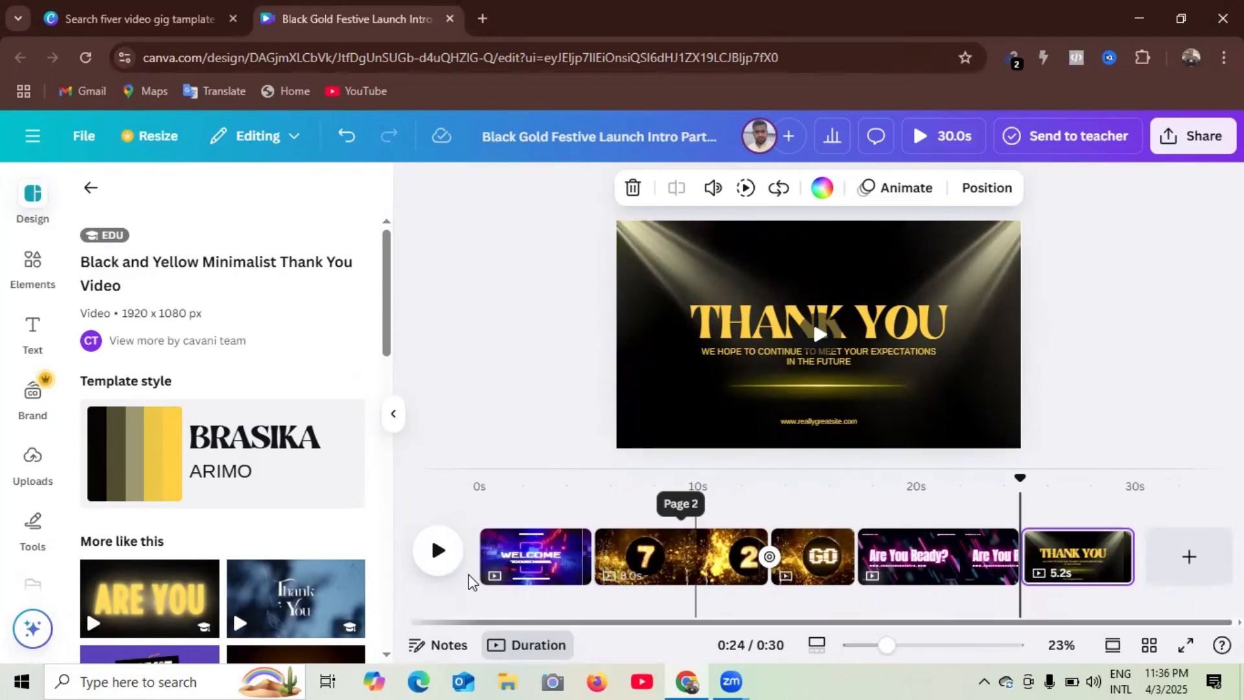
Step: Replace the WELCOME heading on the first page with "khulna freelancer" and widen its text box so FREELANCER fits on one line
{"action": "mouse_move", "coordinate": [478, 563]}
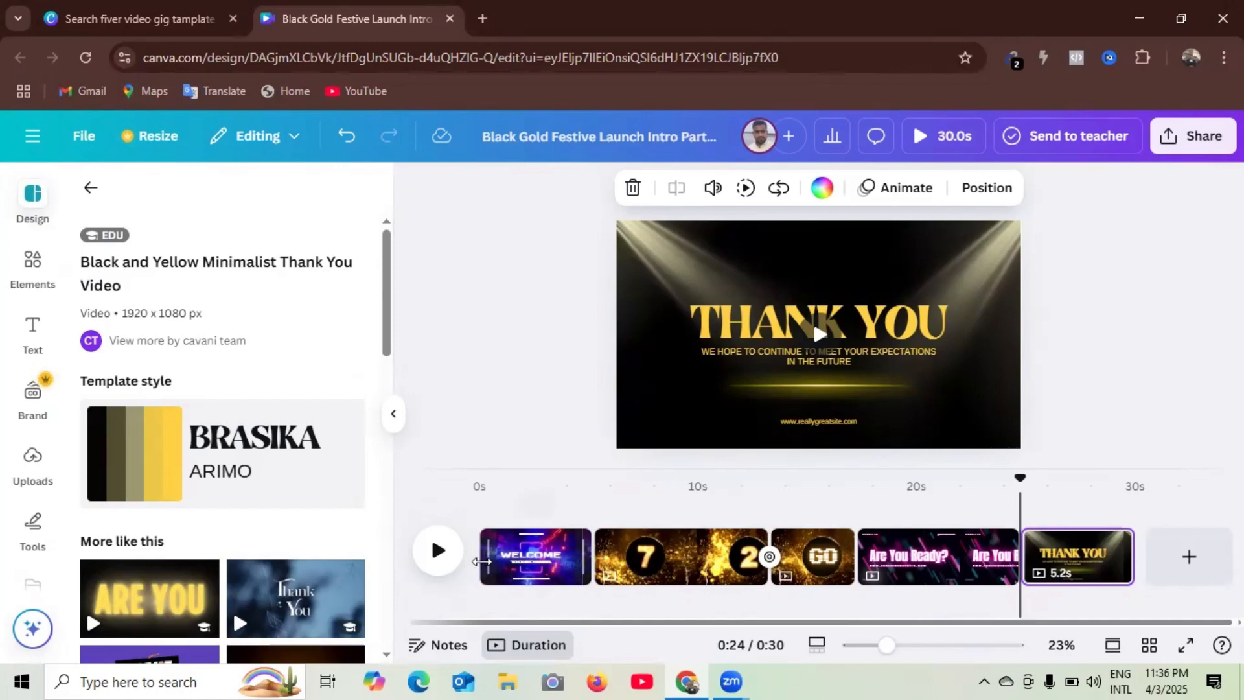
{"action": "left_click", "coordinate": [549, 561]}
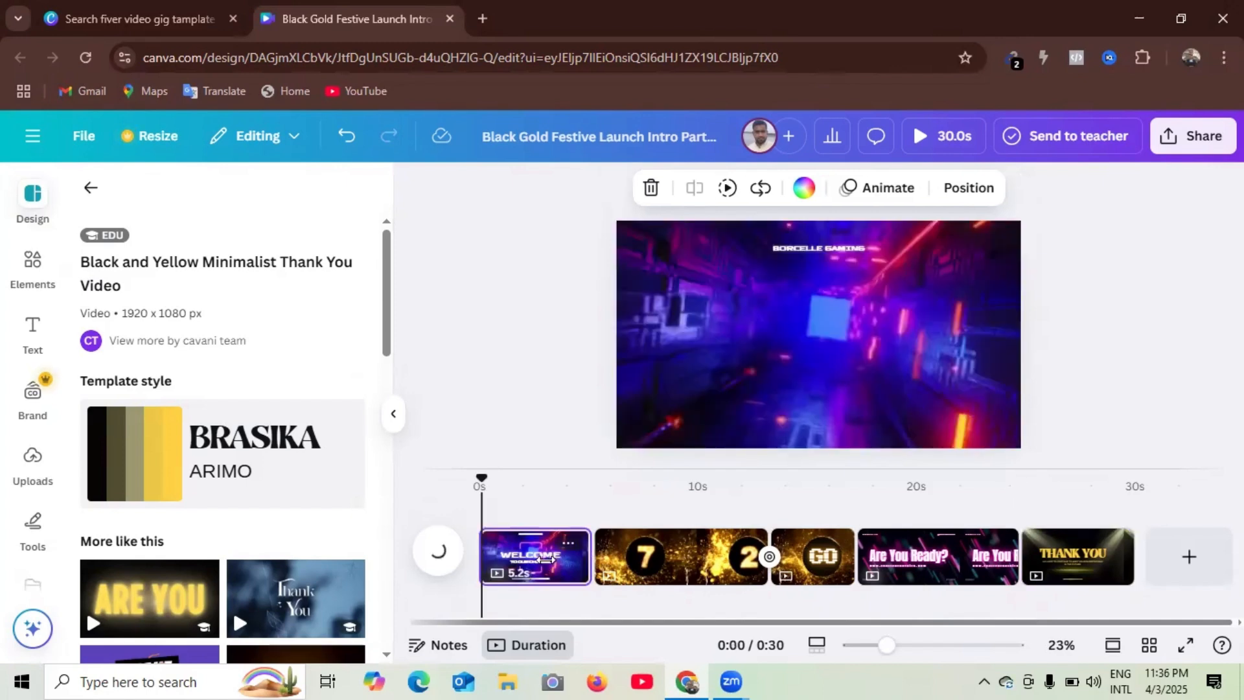
{"action": "left_click", "coordinate": [528, 564]}
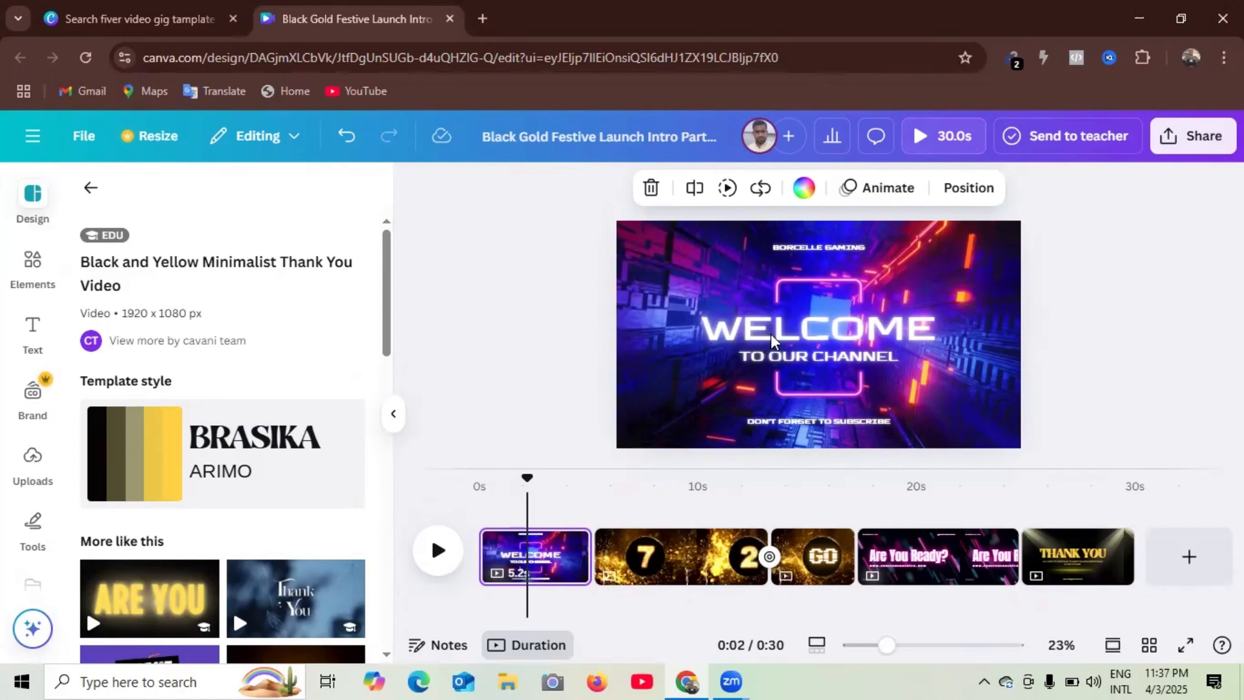
{"action": "left_click", "coordinate": [816, 327]}
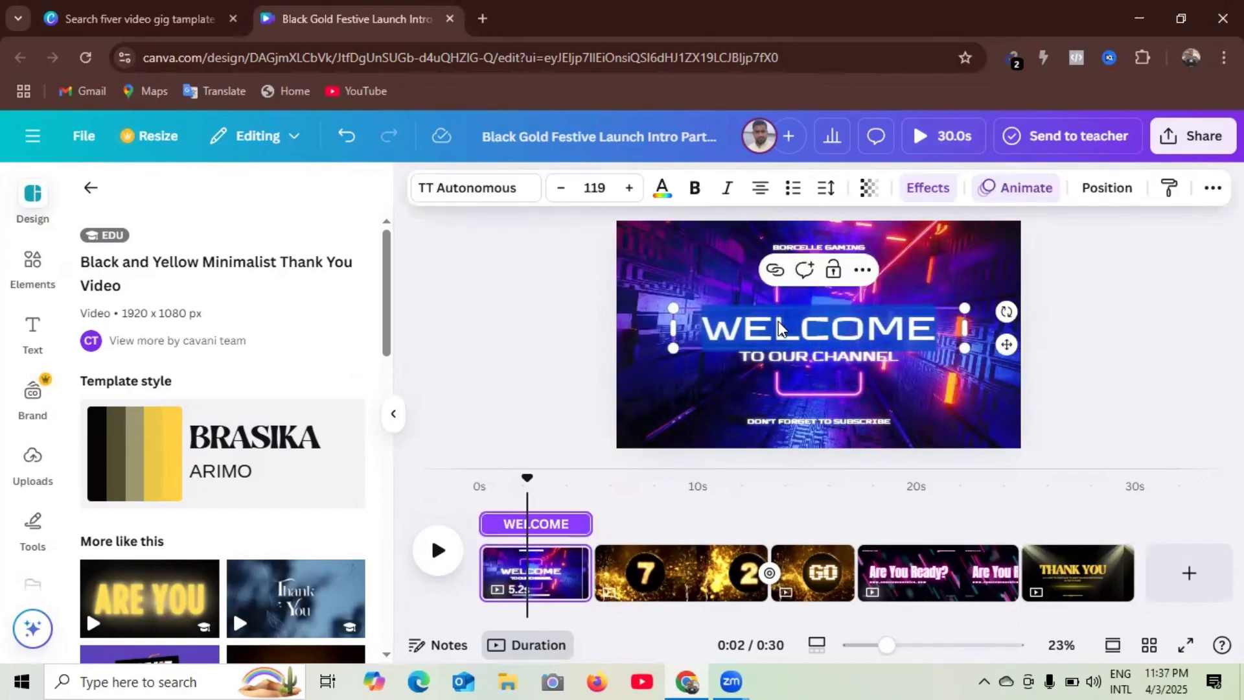
{"action": "left_click", "coordinate": [750, 329]}
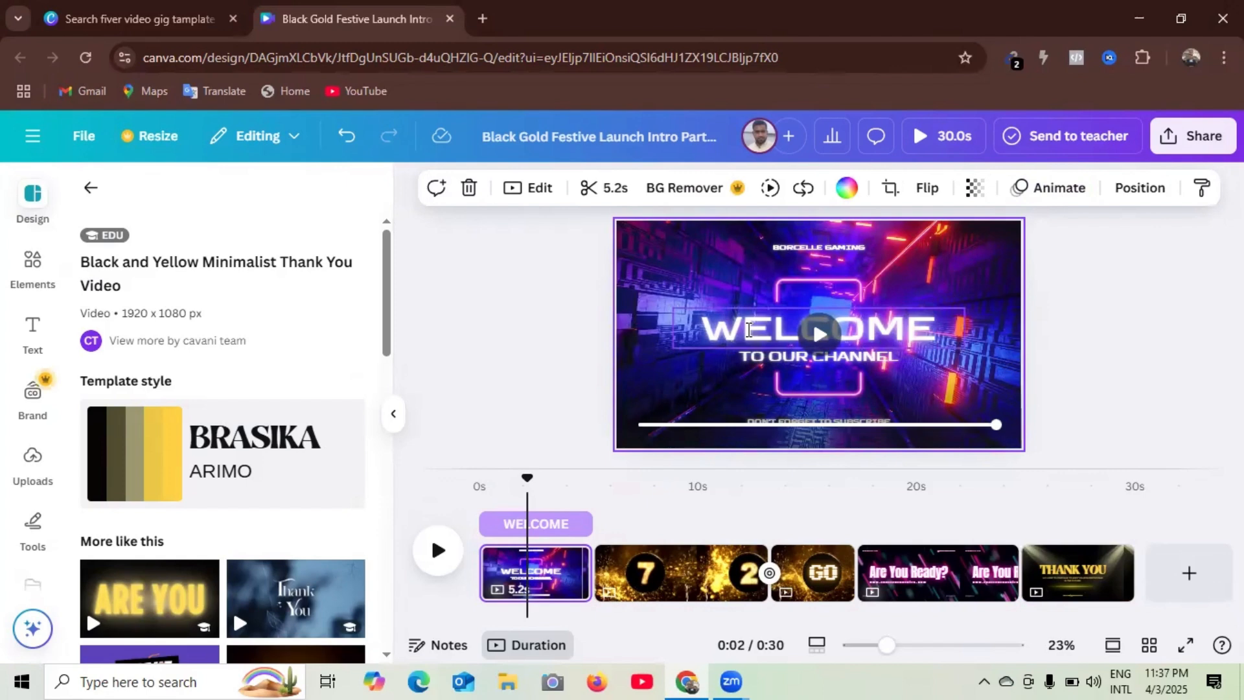
{"action": "left_click", "coordinate": [750, 330]}
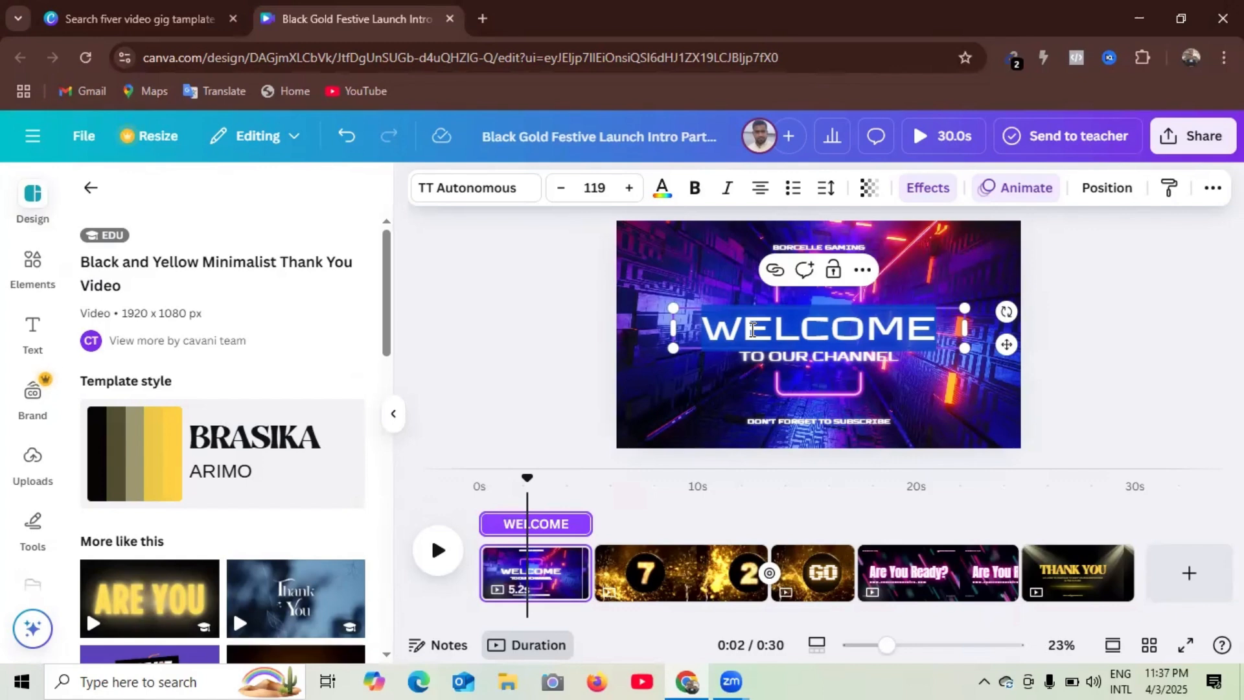
{"action": "type", "text": "khu"}
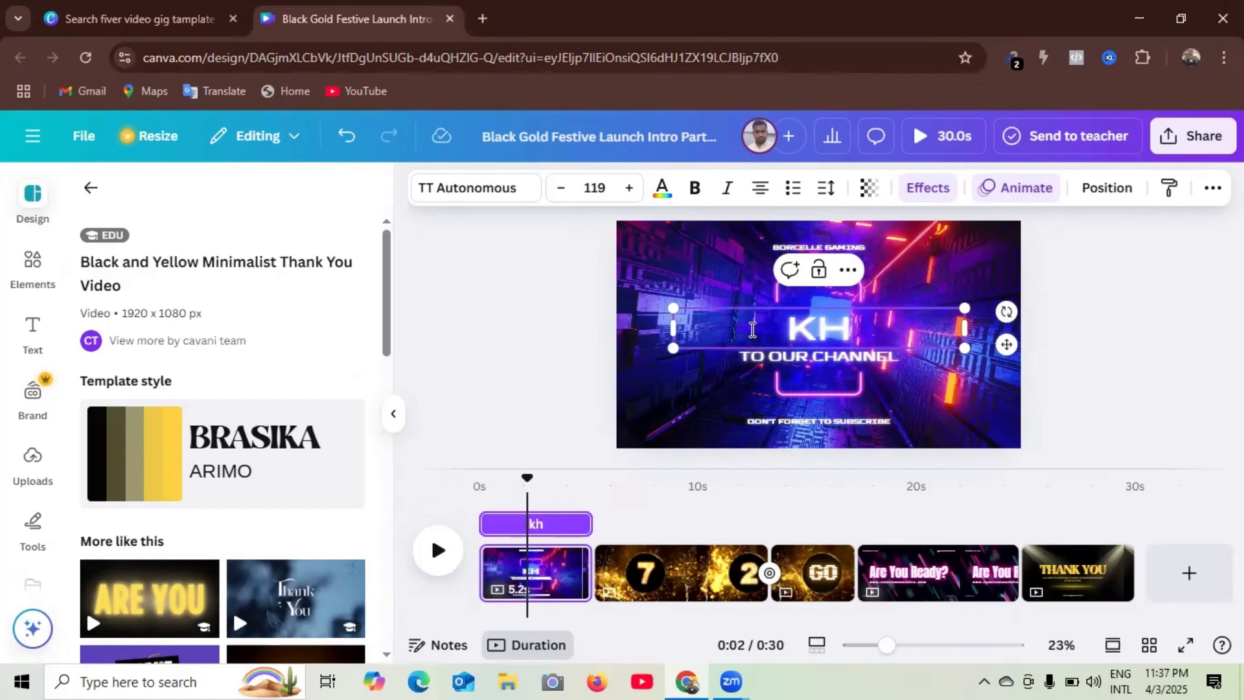
{"action": "type", "text": "lna"}
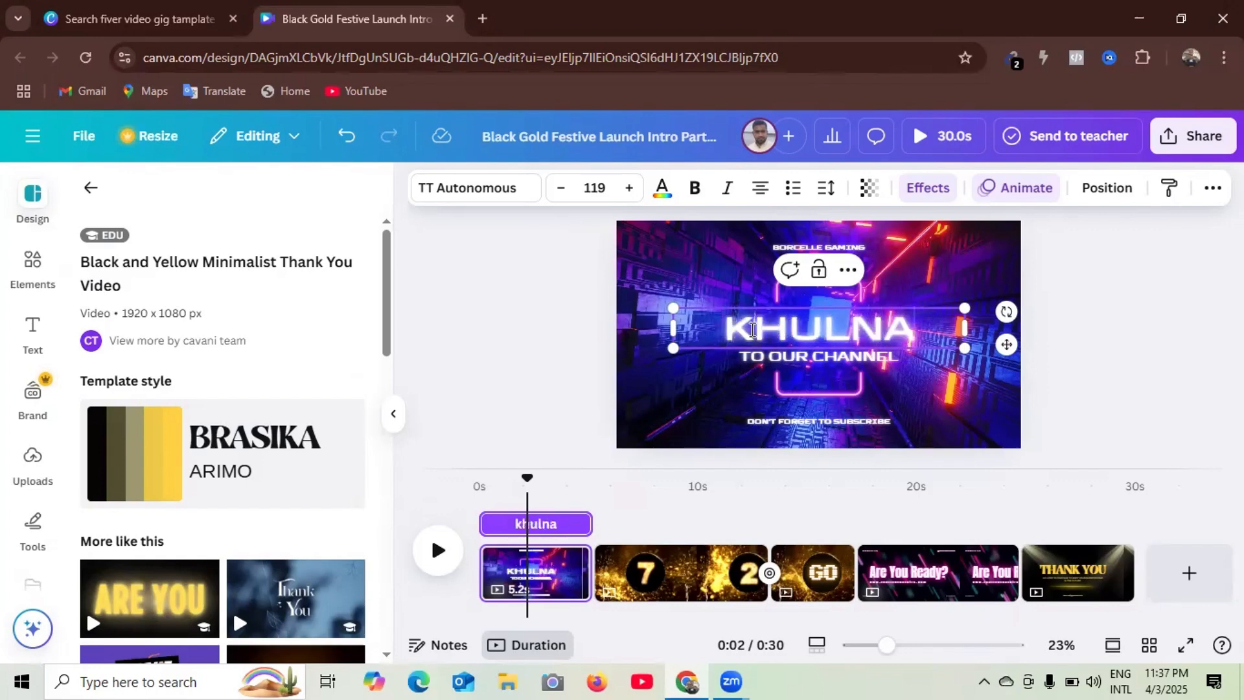
{"action": "type", "text": " free"}
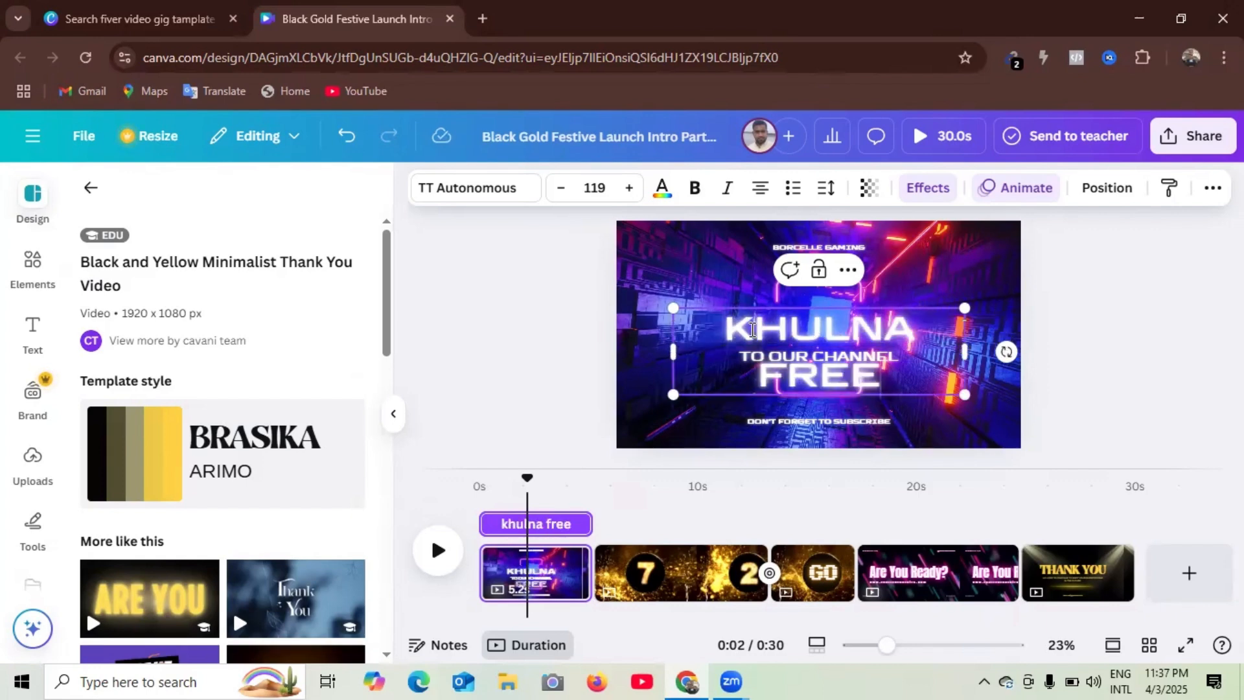
{"action": "type", "text": "lancer"}
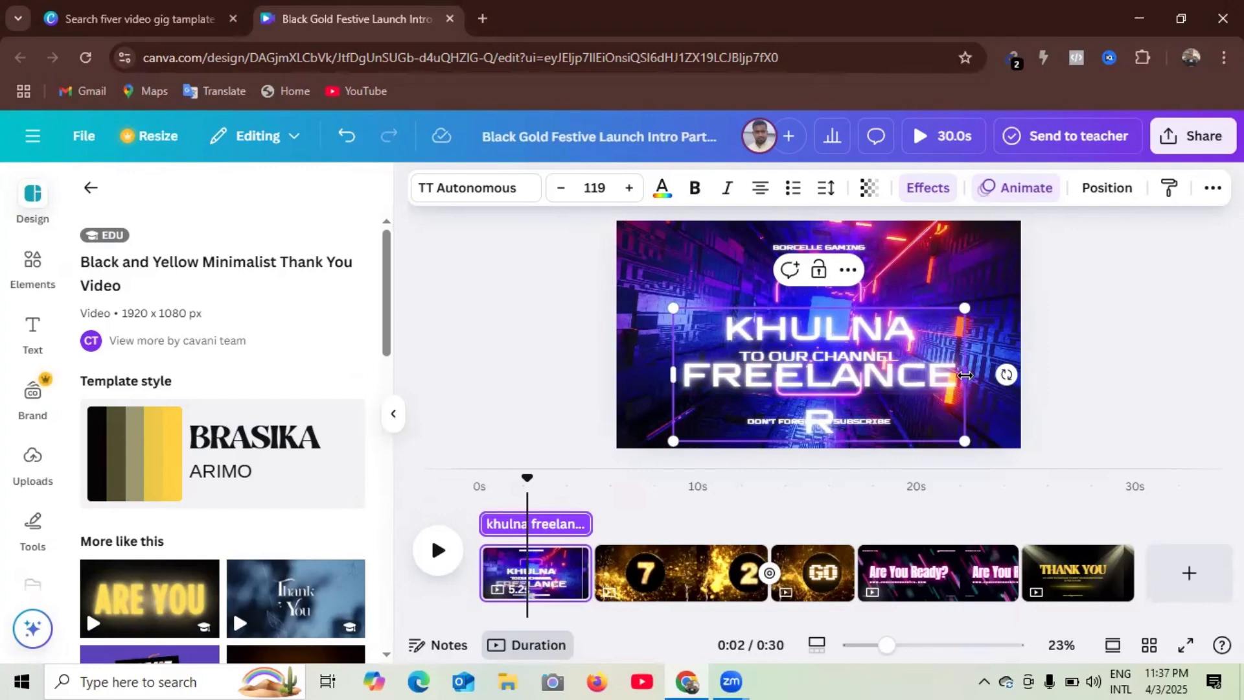
{"action": "left_click_drag", "start_coordinate": [965, 374], "coordinate": [1006, 375]}
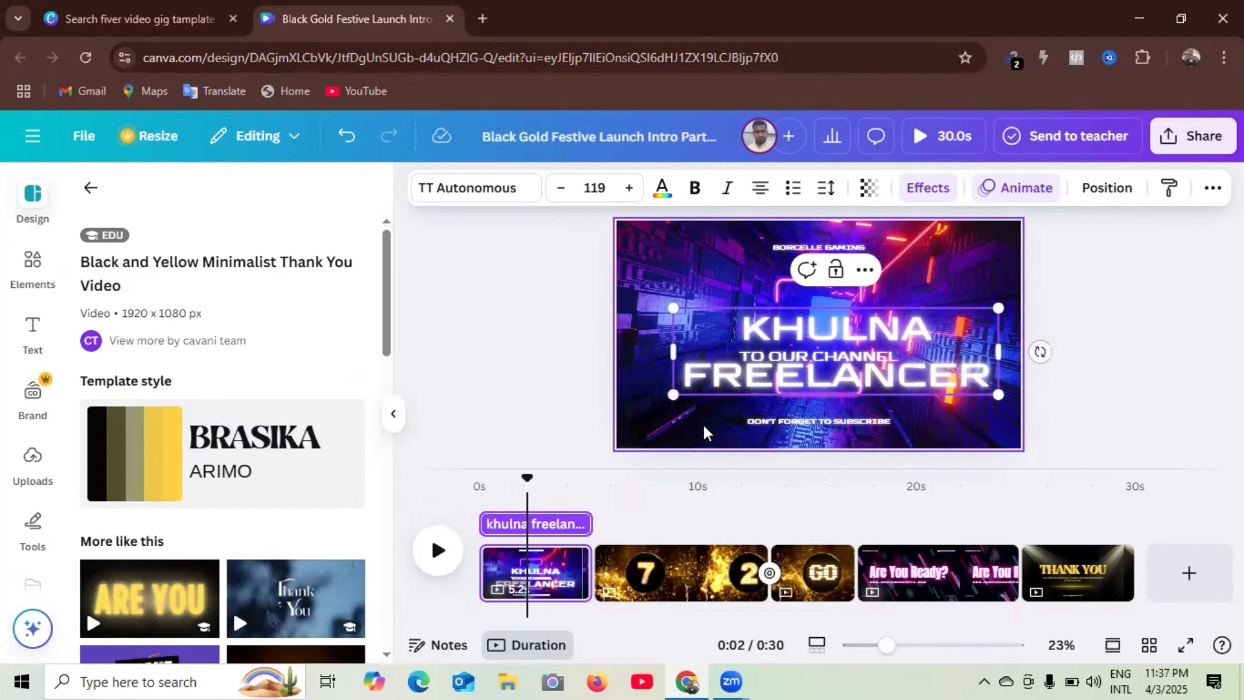
Step: Move the KHULNA FREELANCER heading up so it sits above the TO OUR CHANNEL line
{"action": "left_click", "coordinate": [741, 405]}
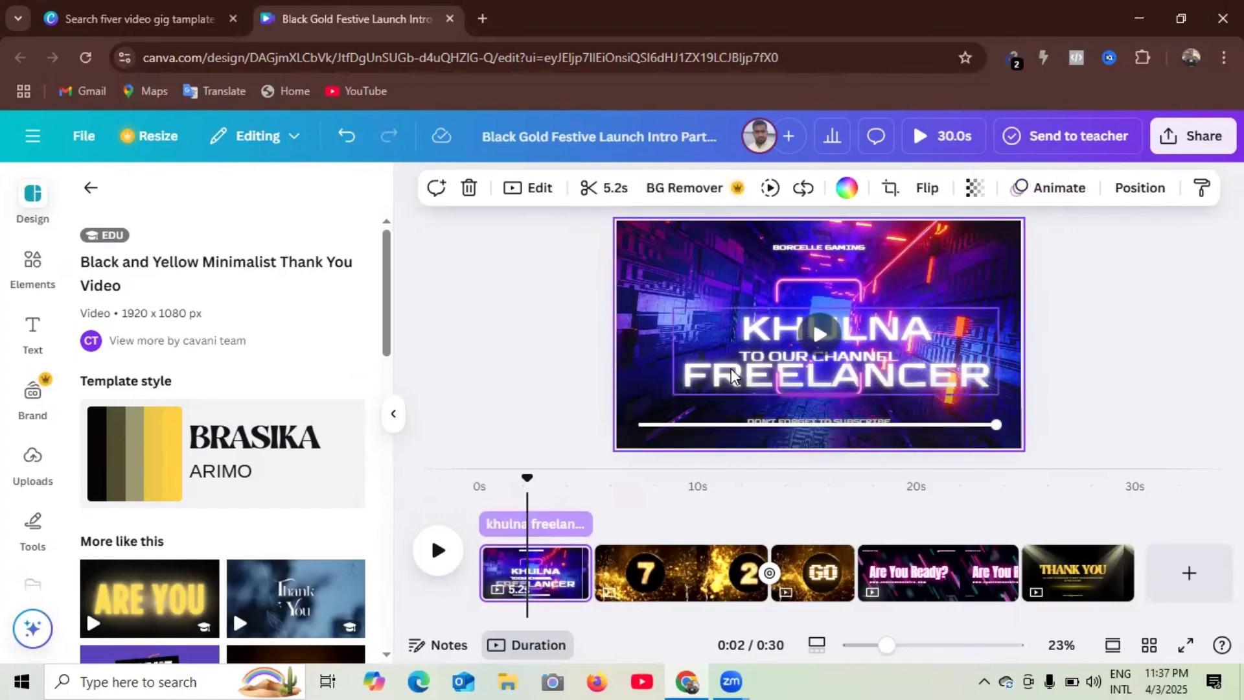
{"action": "left_click_drag", "start_coordinate": [730, 374], "coordinate": [735, 315]}
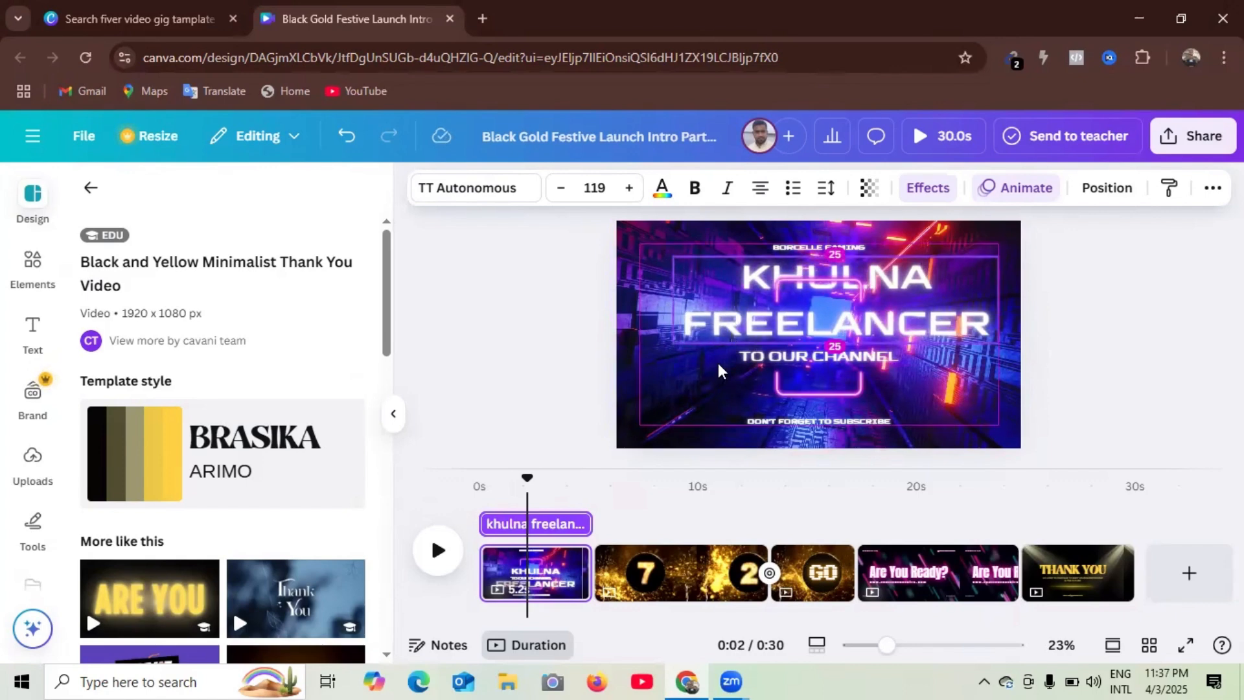
{"action": "left_click_drag", "start_coordinate": [718, 363], "coordinate": [718, 362]}
{"action": "left_click", "coordinate": [690, 423]}
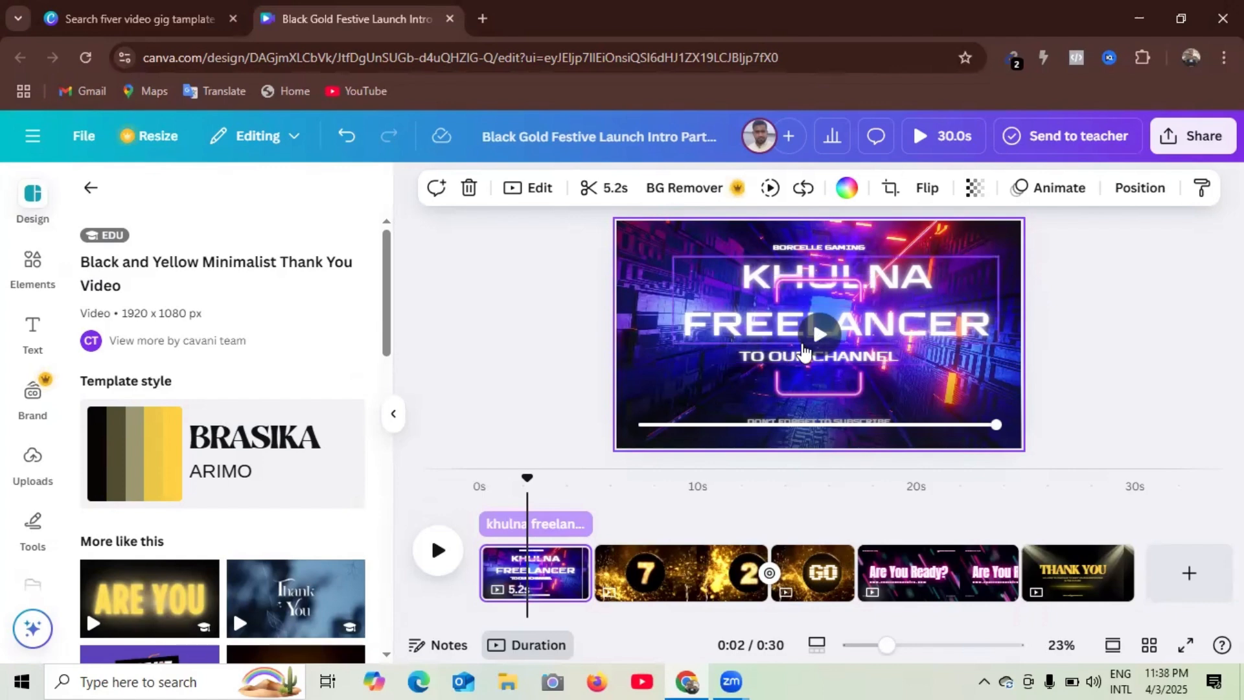
Step: Shift the TO OUR CHANNEL line slightly to the right and replace its text with "zone"
{"action": "mouse_move", "coordinate": [792, 357]}
{"action": "left_mouse_down"}
{"action": "mouse_move", "coordinate": [793, 367]}
{"action": "mouse_move", "coordinate": [810, 361]}
{"action": "left_mouse_up"}
{"action": "left_click", "coordinate": [829, 360]}
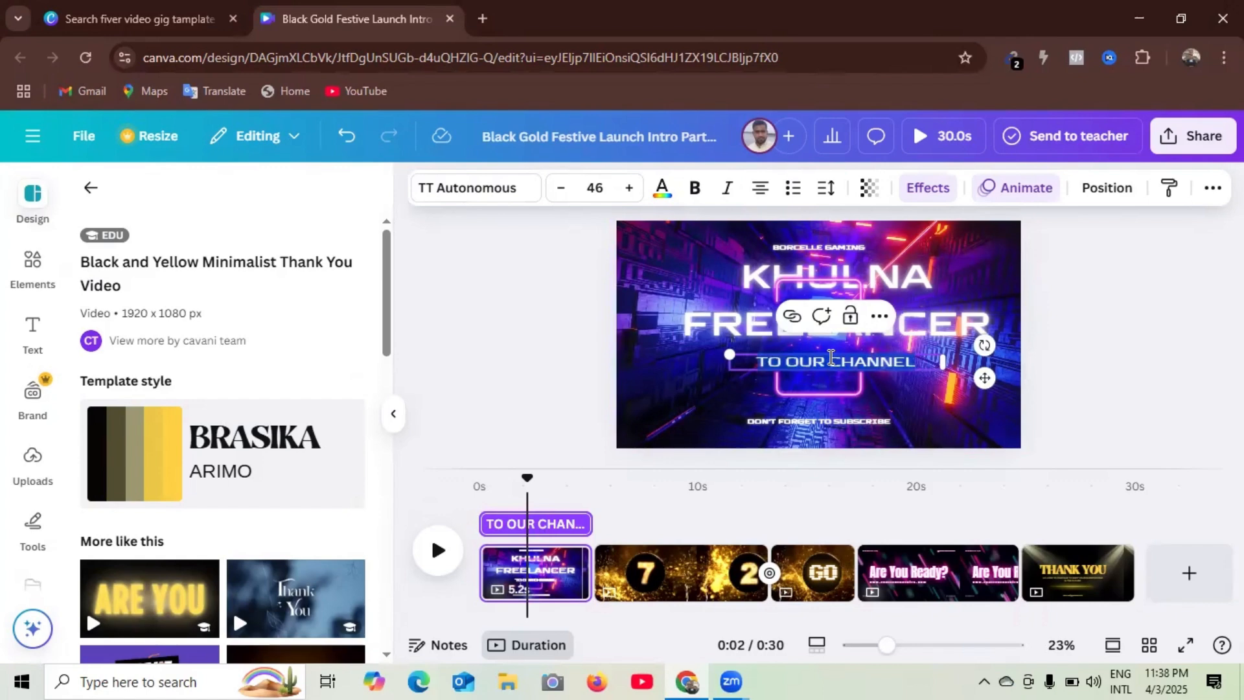
{"action": "type", "text": "zone"}
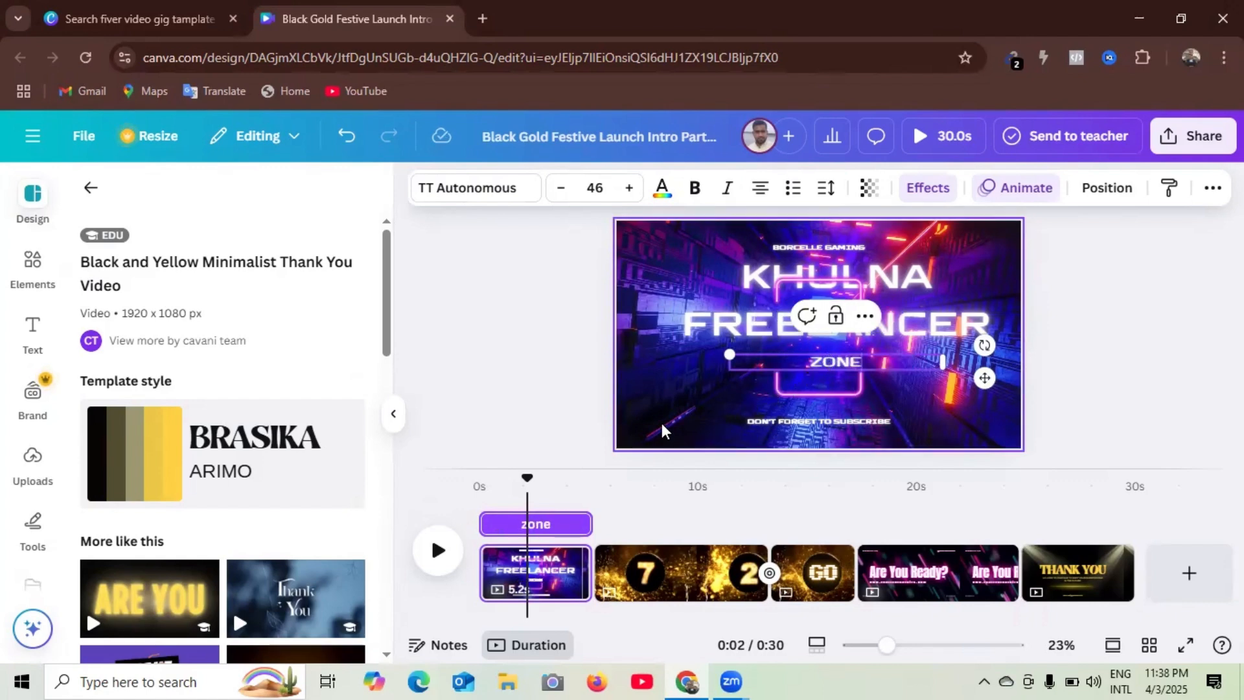
{"action": "left_click", "coordinate": [725, 417]}
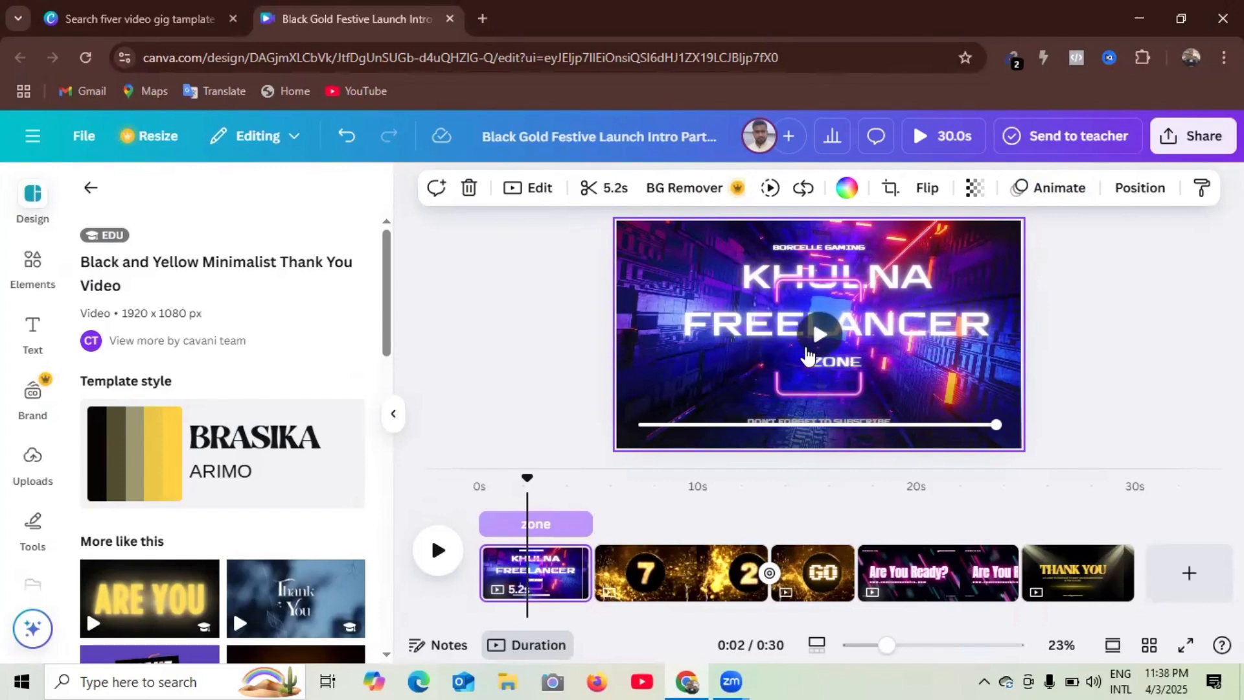
Step: Try a solid black background colour on the first page and undo the change
{"action": "left_click", "coordinate": [752, 329]}
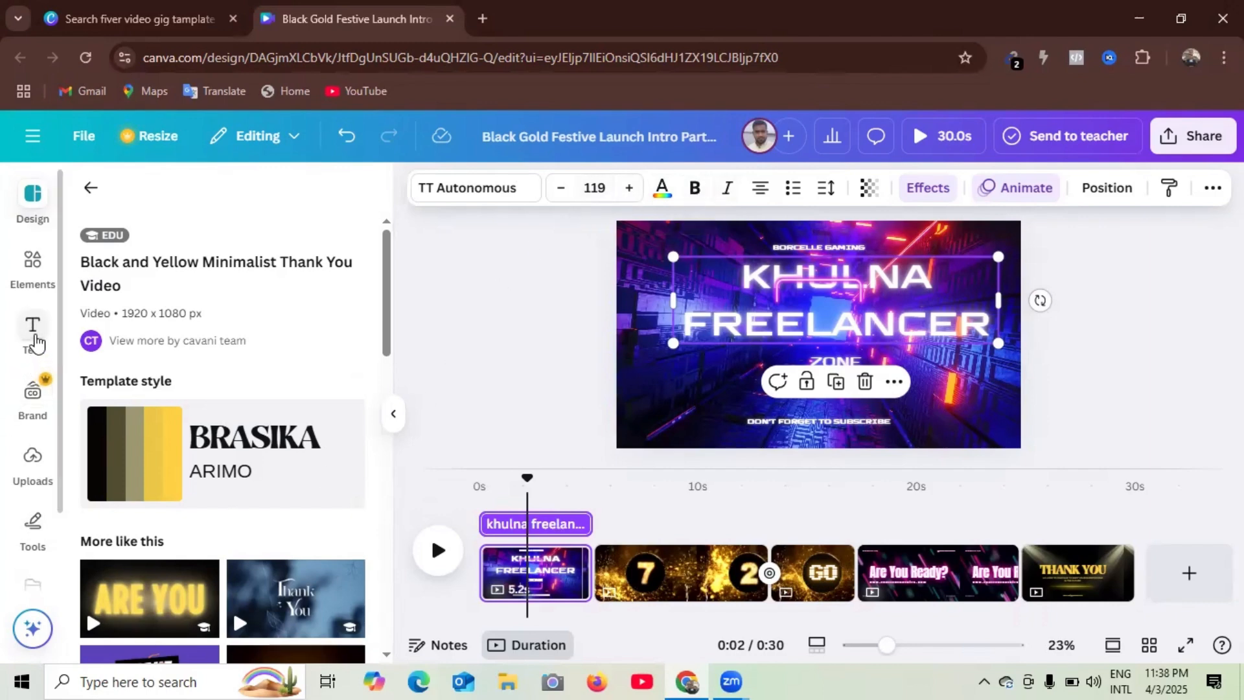
{"action": "left_click", "coordinate": [698, 395]}
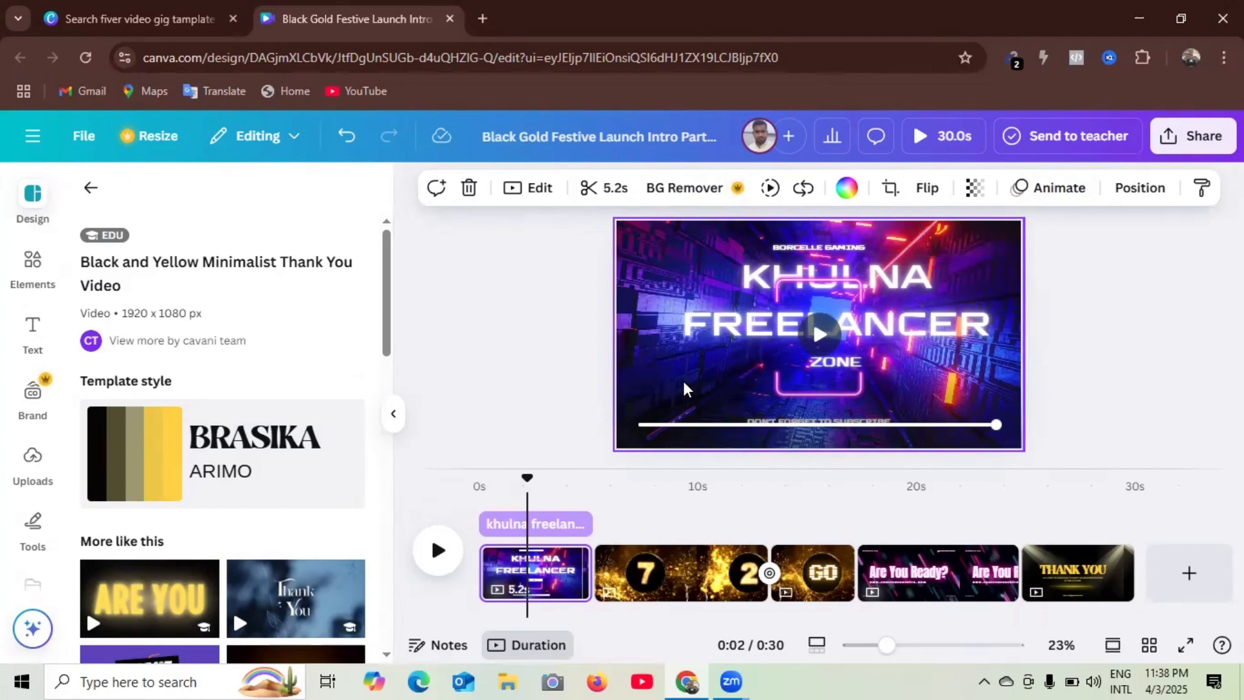
{"action": "left_click", "coordinate": [848, 189]}
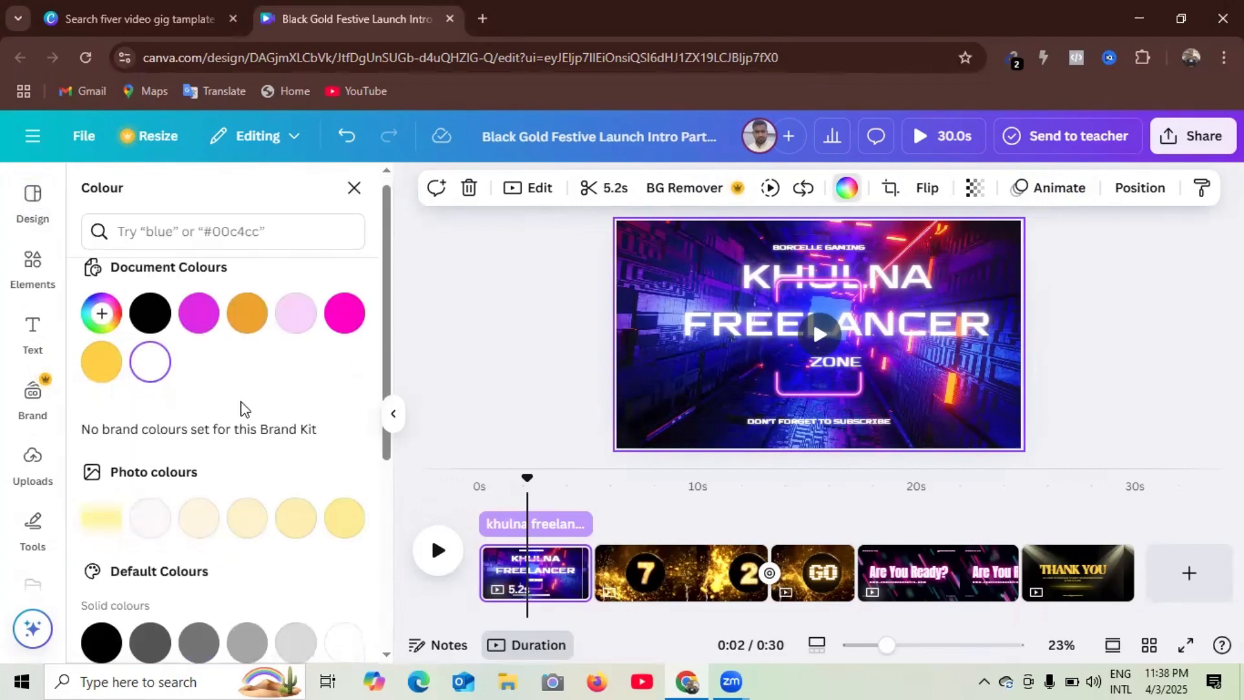
{"action": "scroll", "coordinate": [188, 467], "scroll_direction": "down", "scroll_amount": 5}
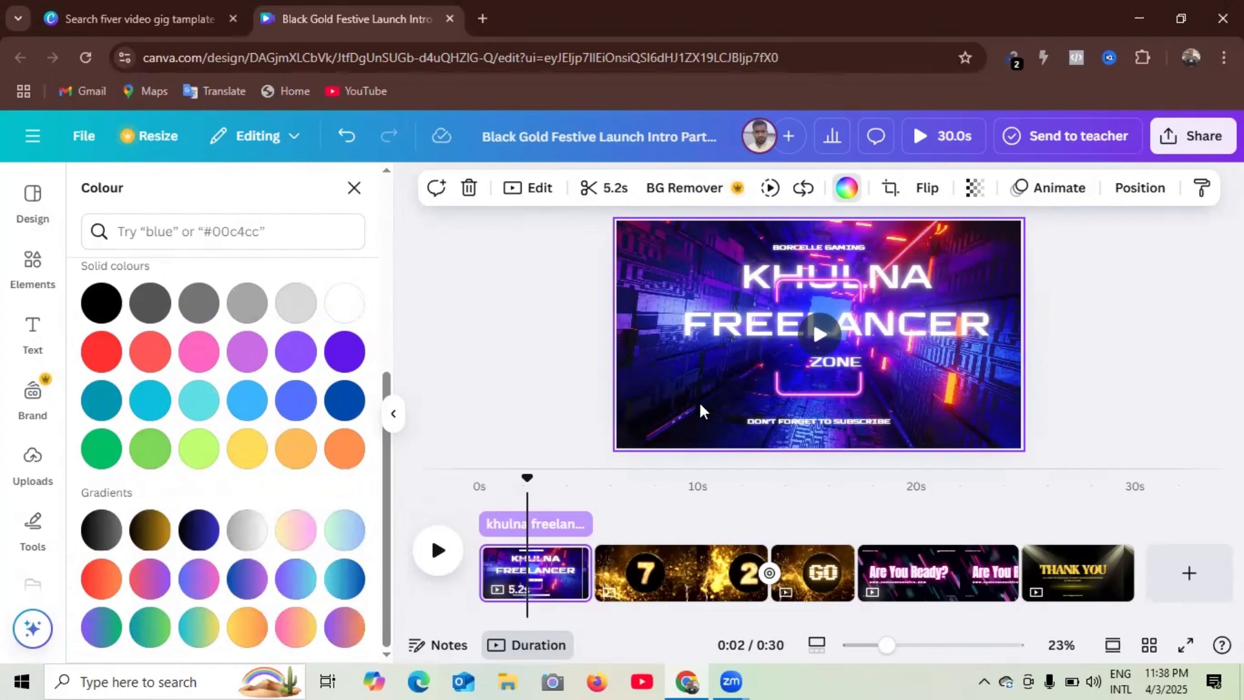
{"action": "mouse_move", "coordinate": [701, 411]}
{"action": "scroll", "coordinate": [260, 580], "scroll_direction": "up", "scroll_amount": 5}
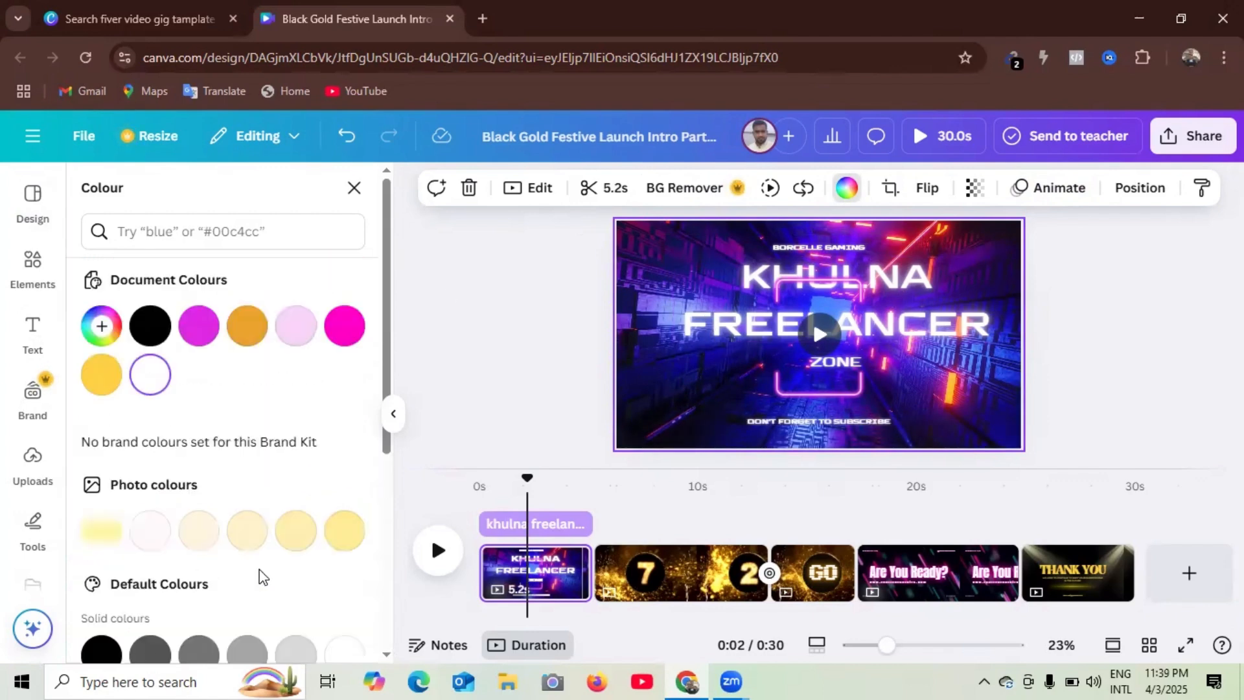
{"action": "left_click", "coordinate": [204, 336]}
{"action": "left_click", "coordinate": [154, 323]}
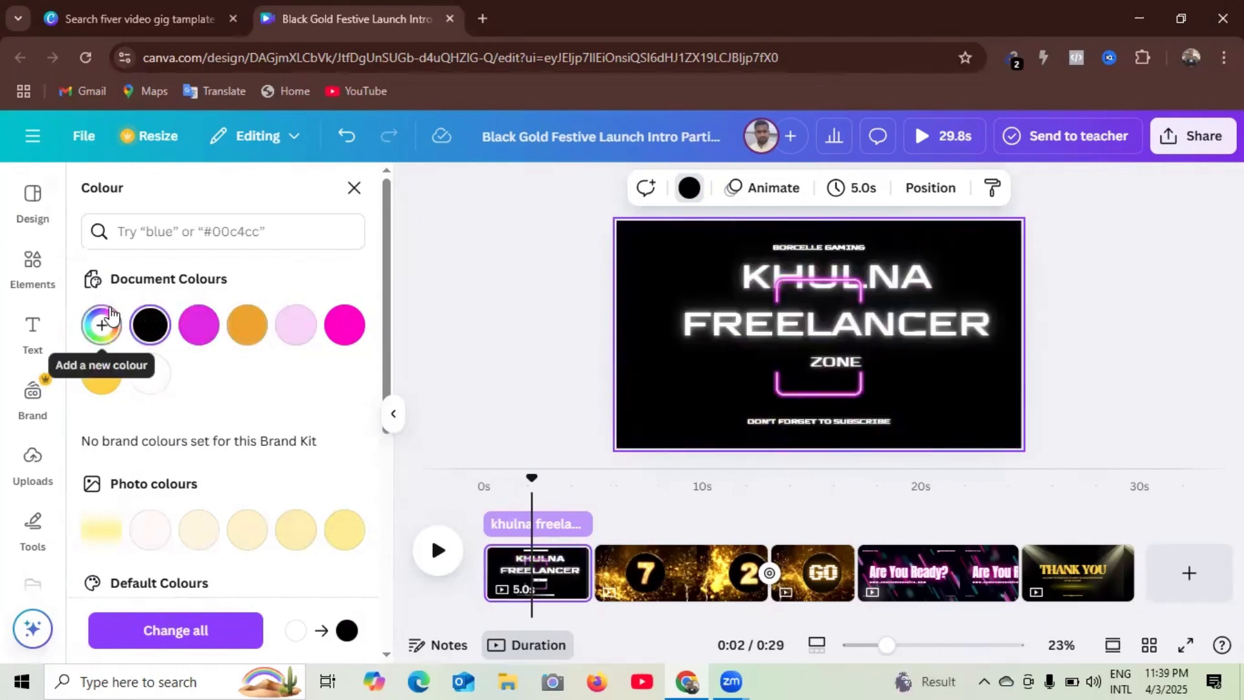
{"action": "scroll", "coordinate": [245, 422], "scroll_direction": "down", "scroll_amount": 9}
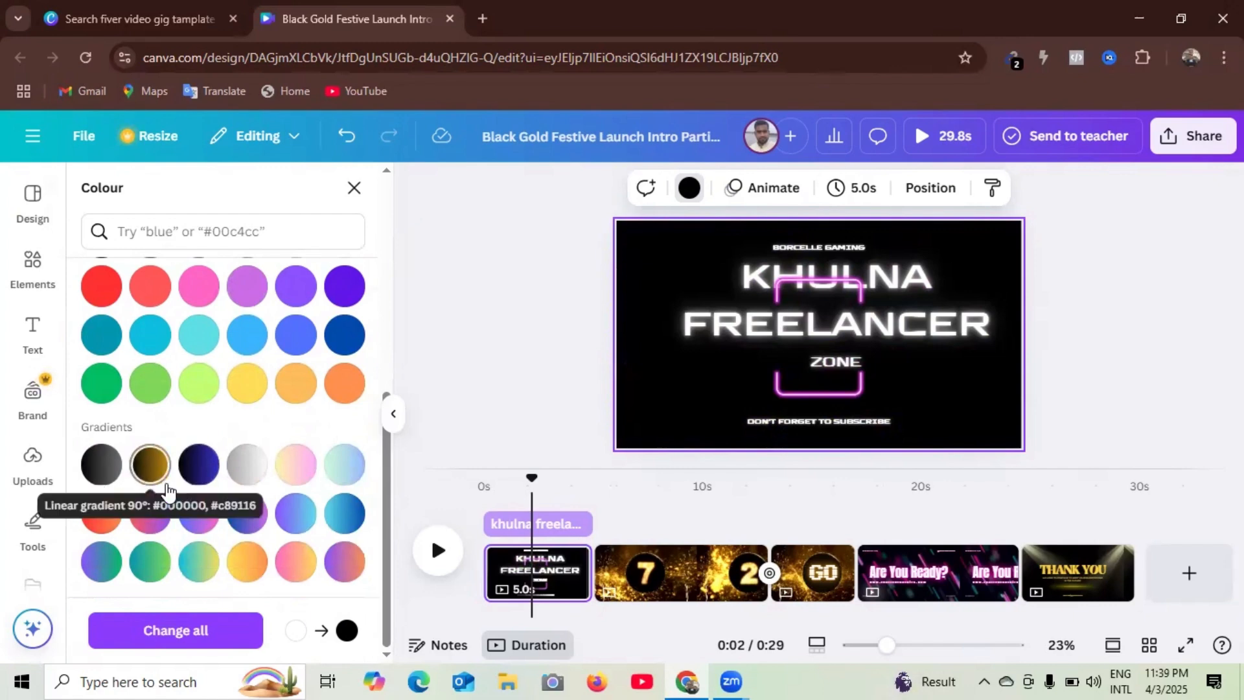
{"action": "key", "text": "ctrl+z"}
{"action": "key", "text": "ctrl+z"}
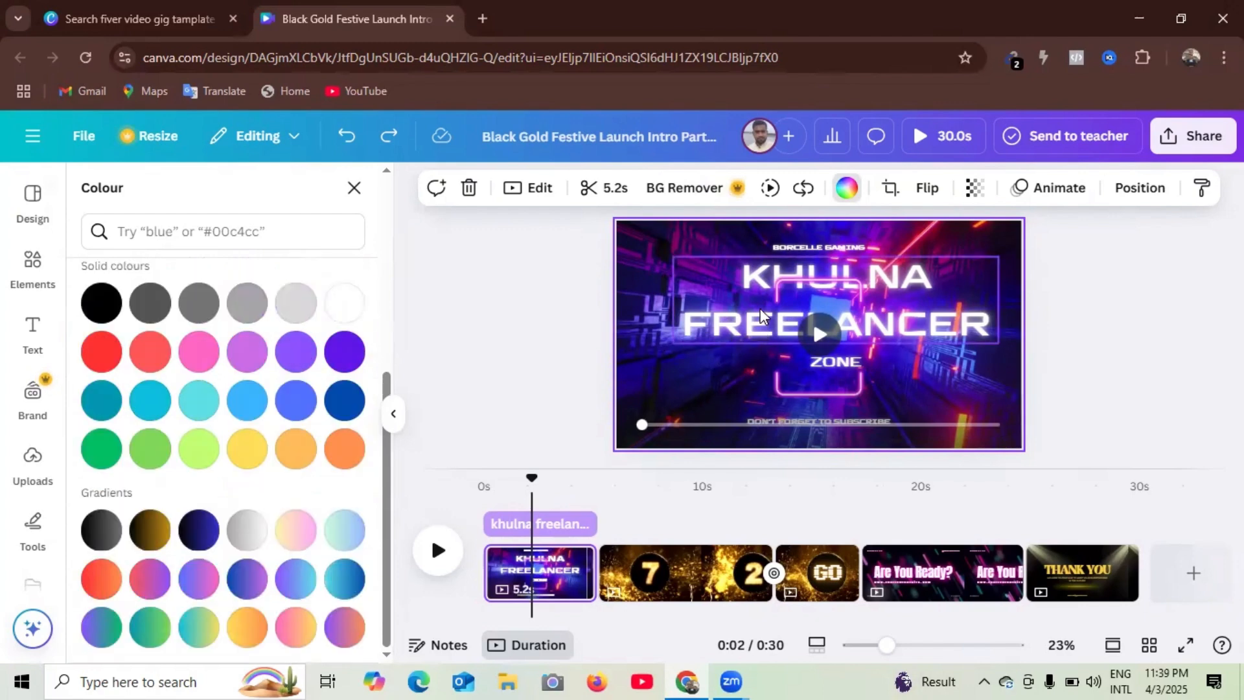
Step: Apply the Block text animation to the KHULNA FREELANCER heading, animating both on enter and on exit
{"action": "left_click", "coordinate": [760, 315]}
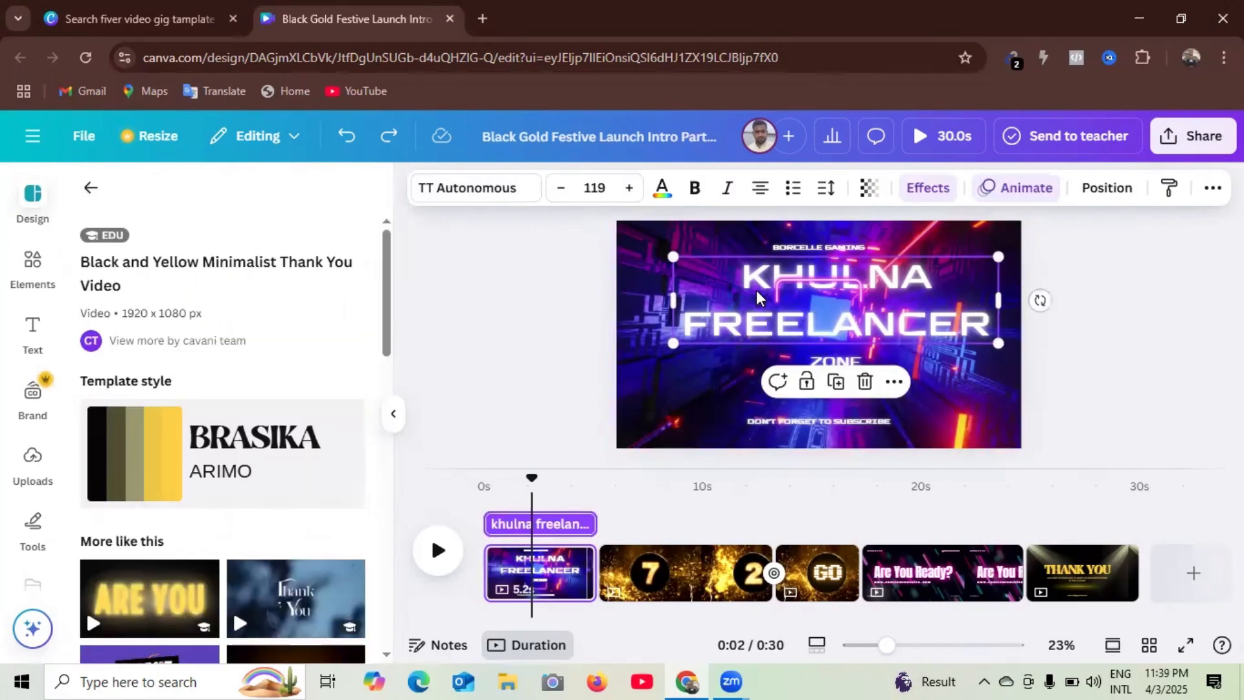
{"action": "left_click", "coordinate": [708, 386]}
{"action": "left_click", "coordinate": [742, 324]}
{"action": "left_click", "coordinate": [1020, 194]}
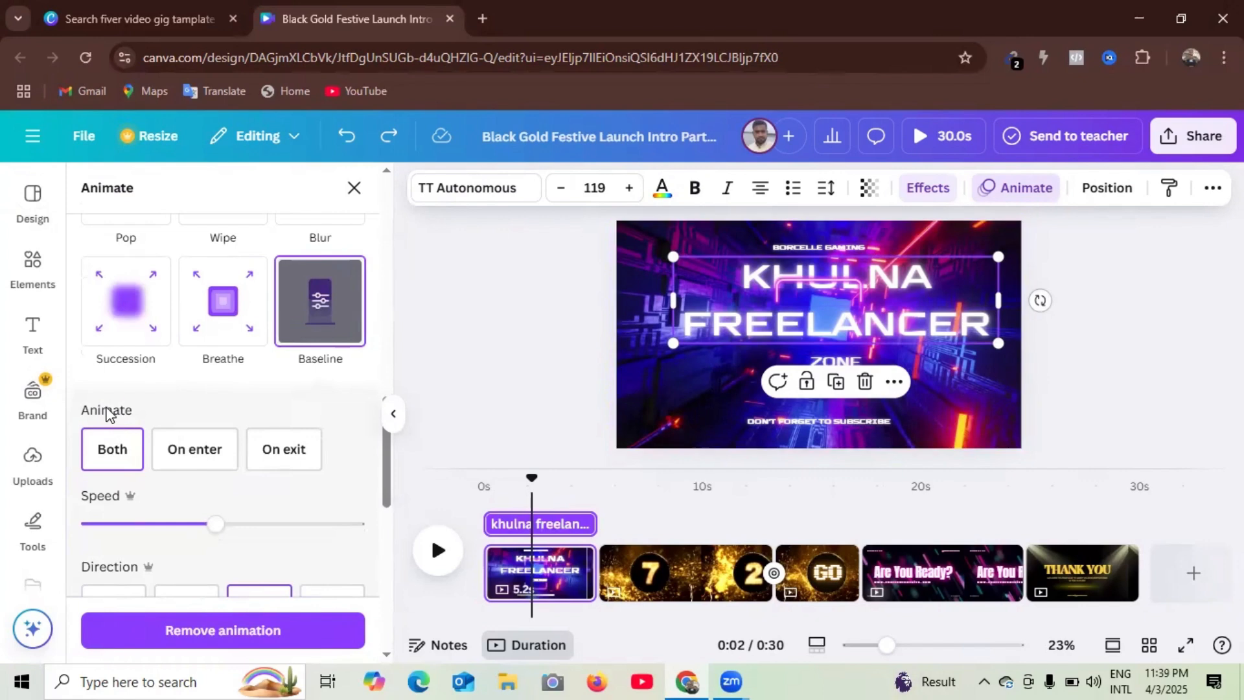
{"action": "scroll", "coordinate": [203, 396], "scroll_direction": "up", "scroll_amount": 10}
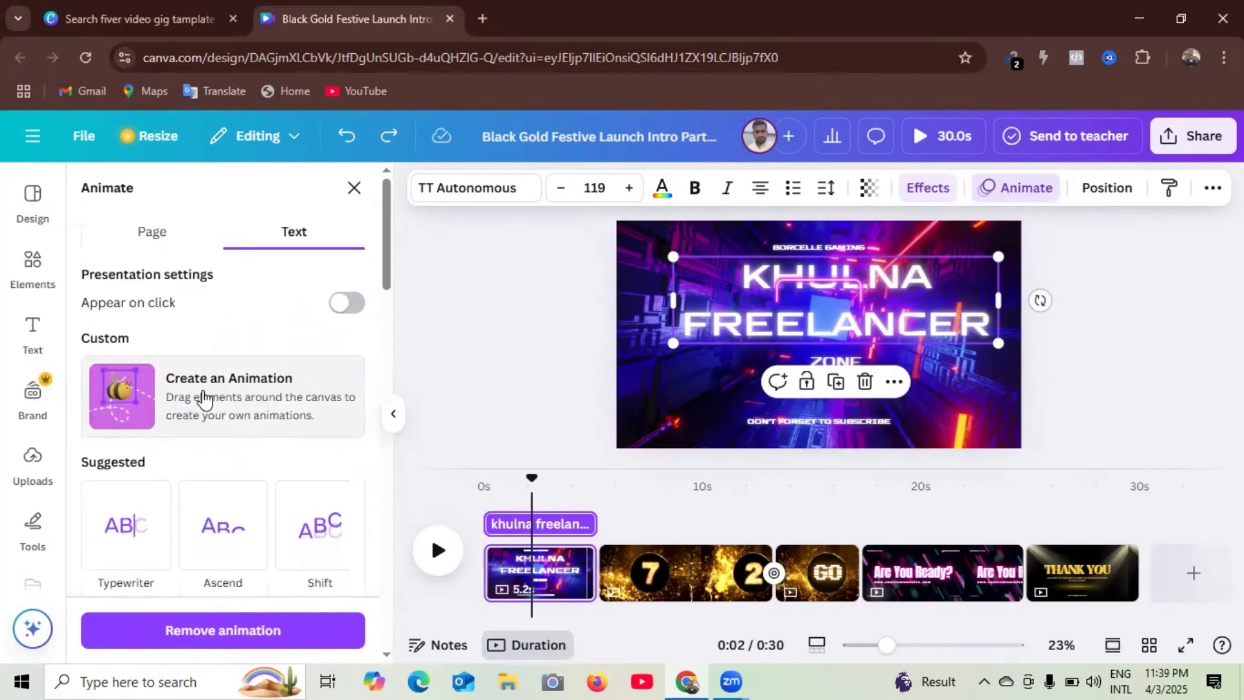
{"action": "scroll", "coordinate": [247, 456], "scroll_direction": "down", "scroll_amount": 5}
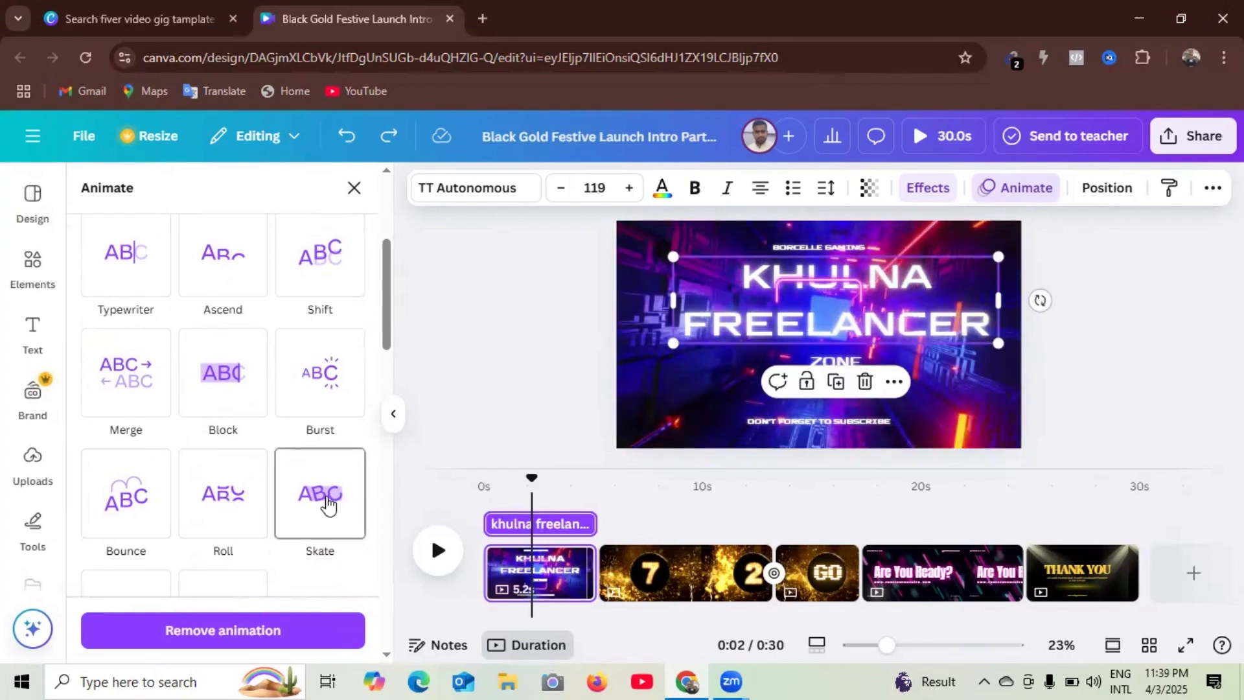
{"action": "scroll", "coordinate": [322, 503], "scroll_direction": "down", "scroll_amount": 1}
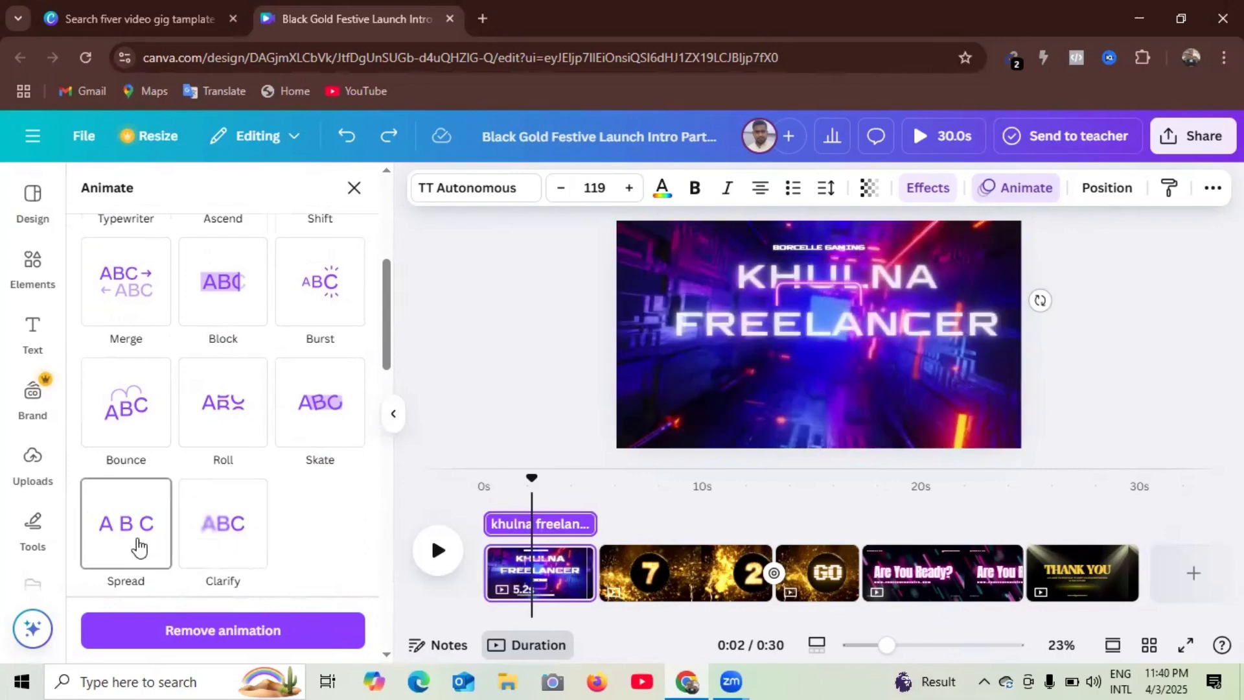
{"action": "scroll", "coordinate": [138, 547], "scroll_direction": "down", "scroll_amount": 1}
{"action": "scroll", "coordinate": [138, 548], "scroll_direction": "down", "scroll_amount": 2}
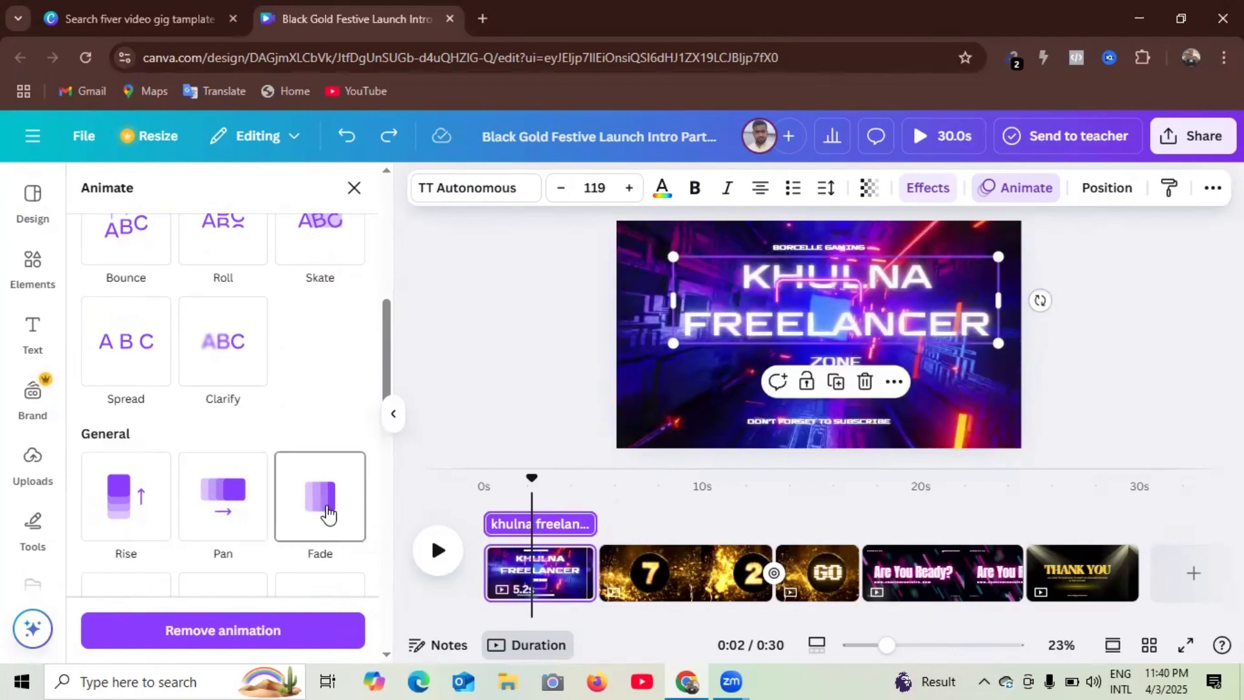
{"action": "scroll", "coordinate": [327, 514], "scroll_direction": "down", "scroll_amount": 3}
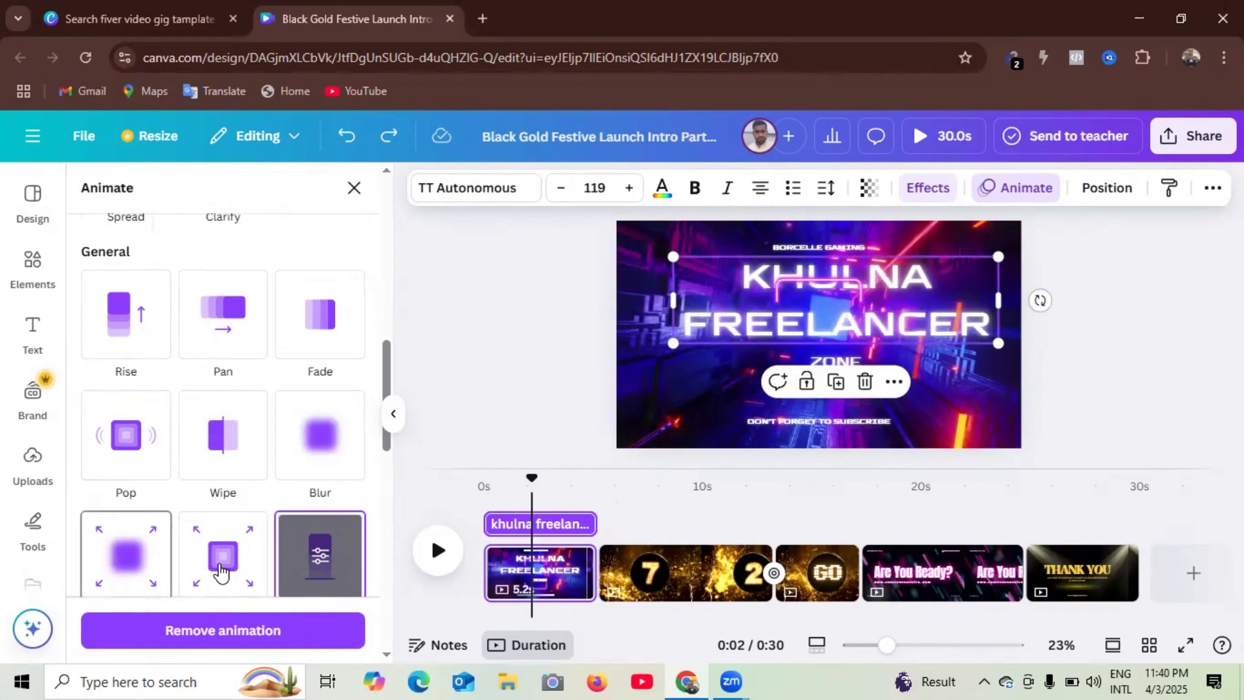
{"action": "scroll", "coordinate": [262, 547], "scroll_direction": "down", "scroll_amount": 3}
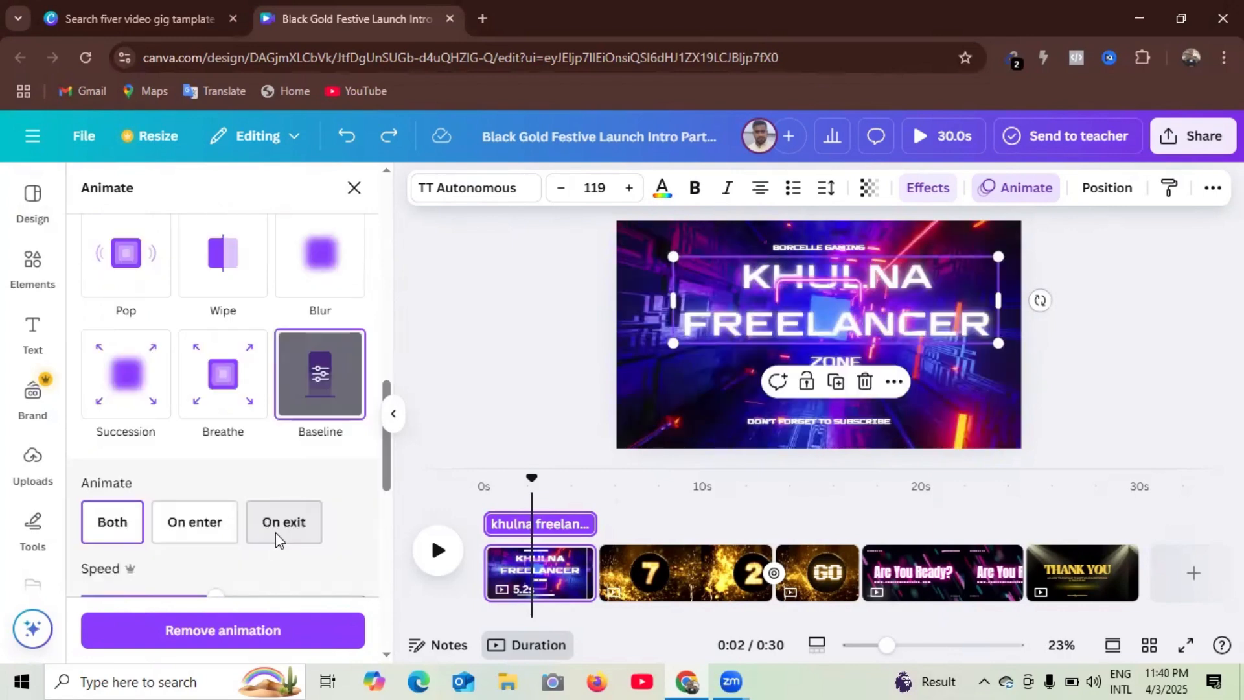
{"action": "scroll", "coordinate": [275, 531], "scroll_direction": "down", "scroll_amount": 4}
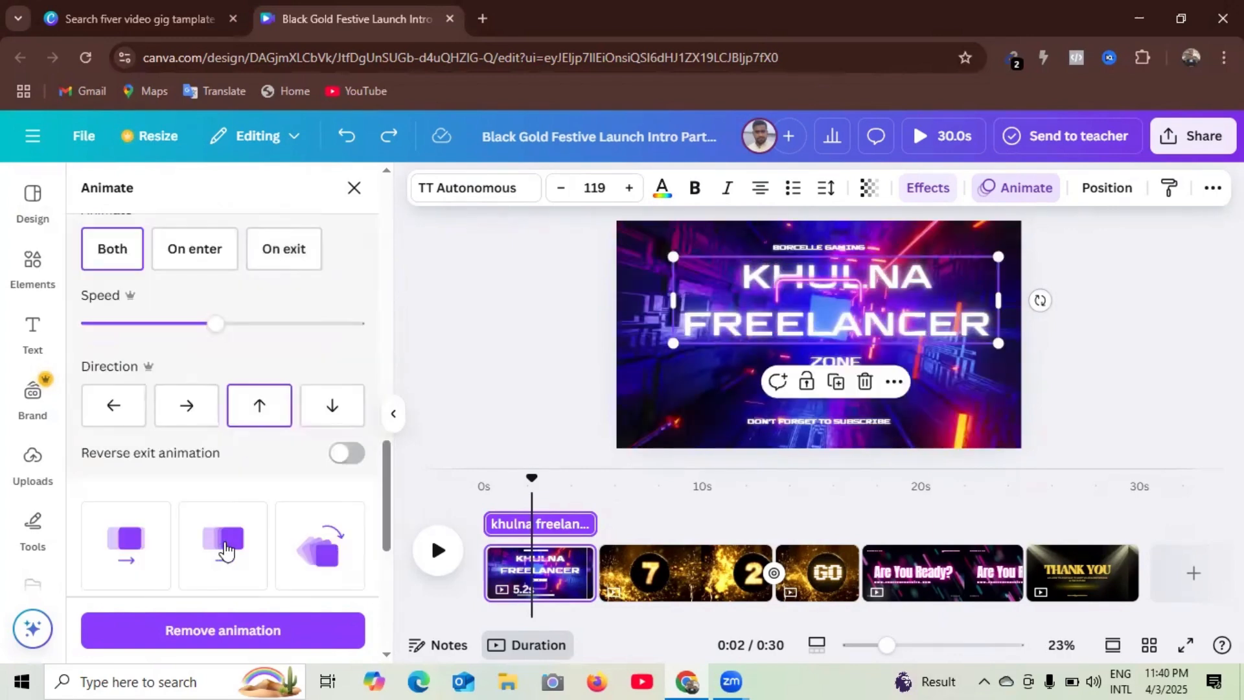
{"action": "left_click", "coordinate": [307, 557]}
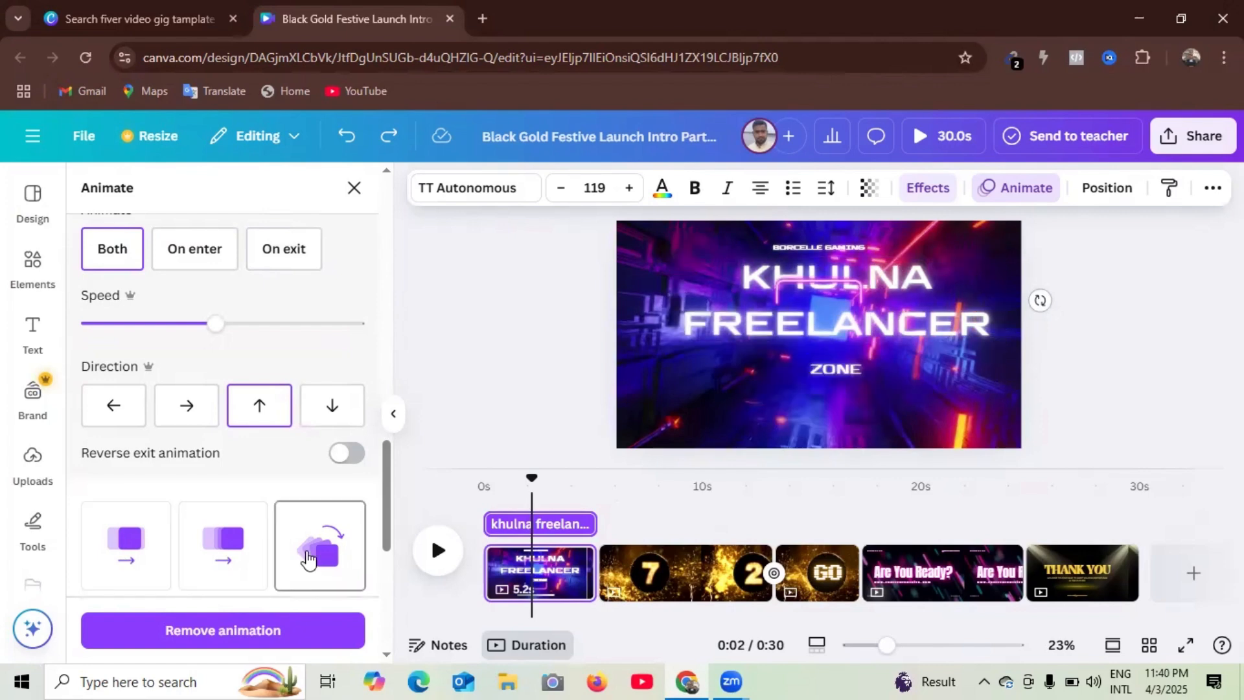
{"action": "scroll", "coordinate": [195, 414], "scroll_direction": "up", "scroll_amount": 10}
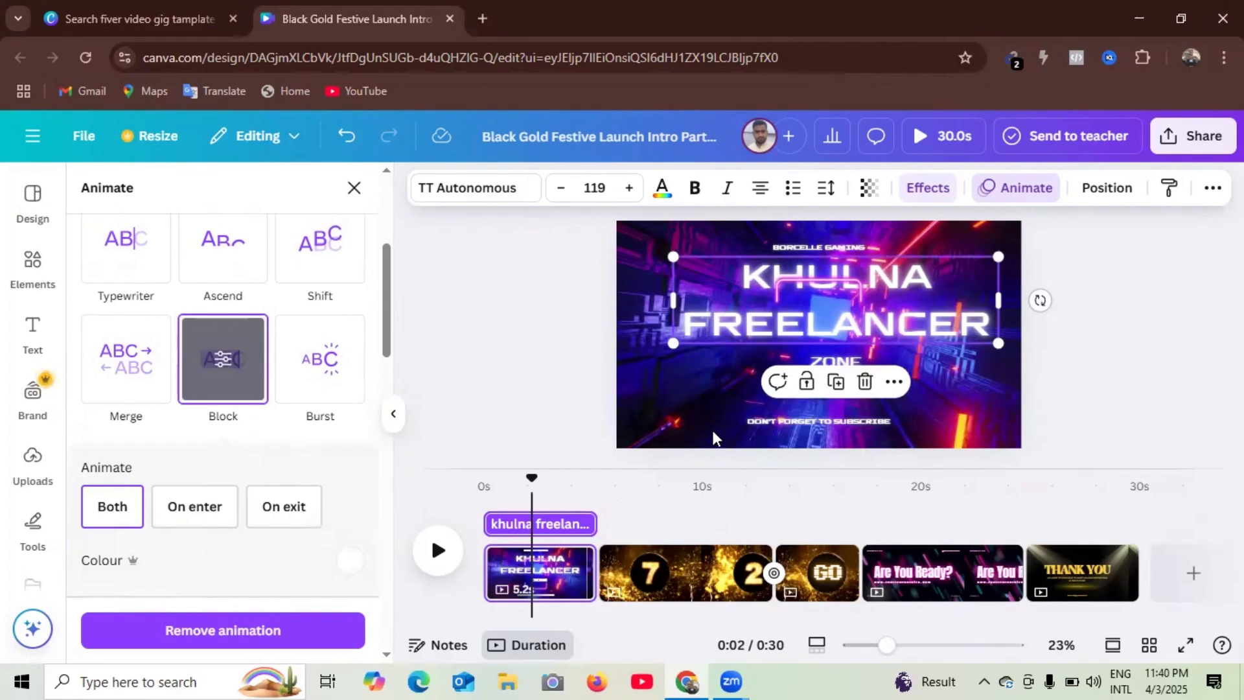
{"action": "left_click", "coordinate": [729, 388]}
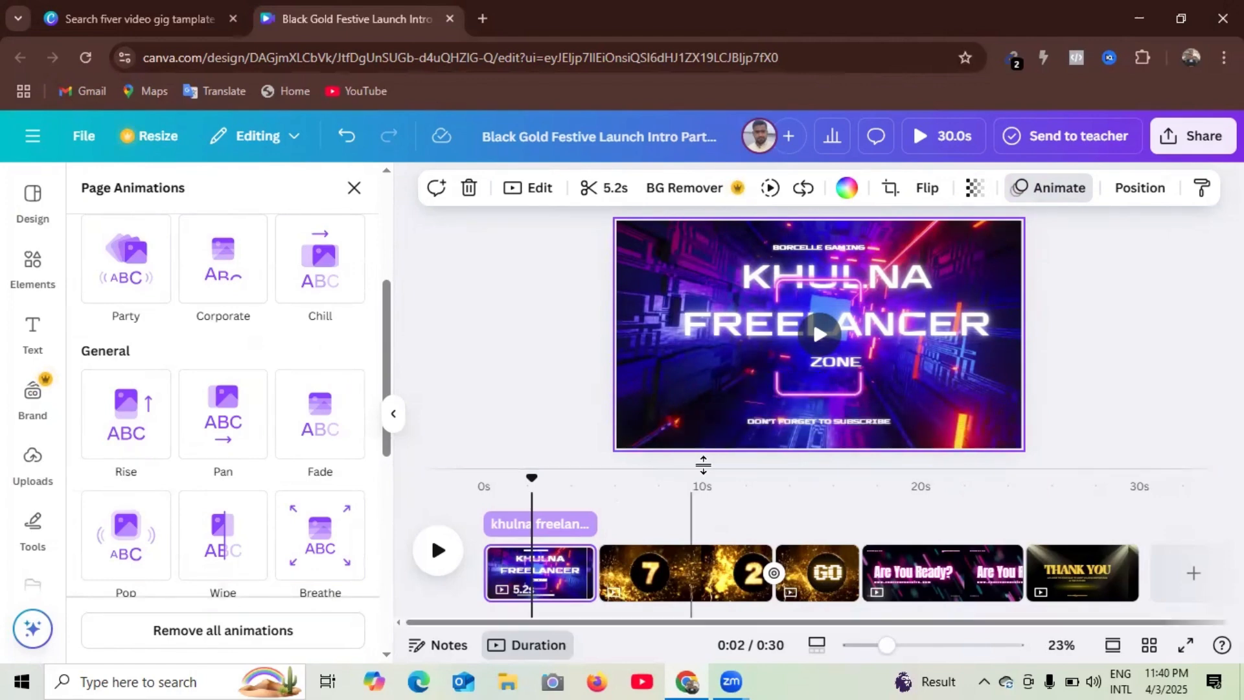
Step: Apply the Wipe animation to the ZONE line on the first page, replacing its Baseline animation
{"action": "left_click", "coordinate": [839, 361]}
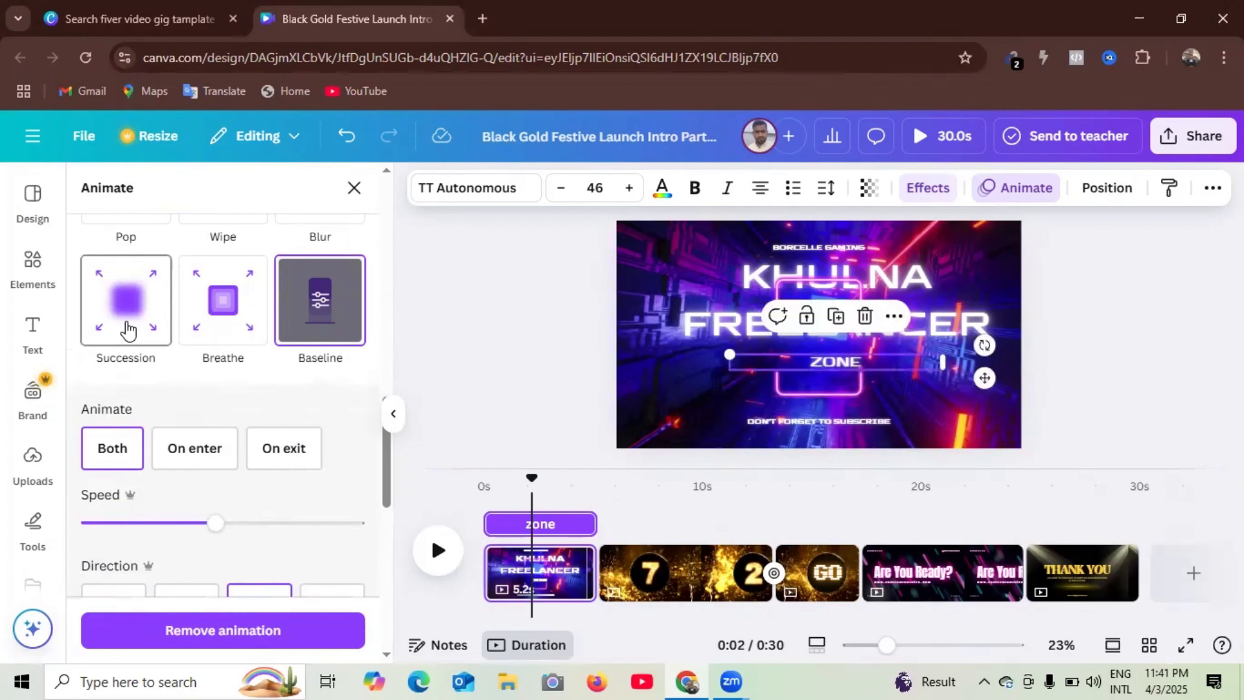
{"action": "scroll", "coordinate": [128, 331], "scroll_direction": "up", "scroll_amount": 3}
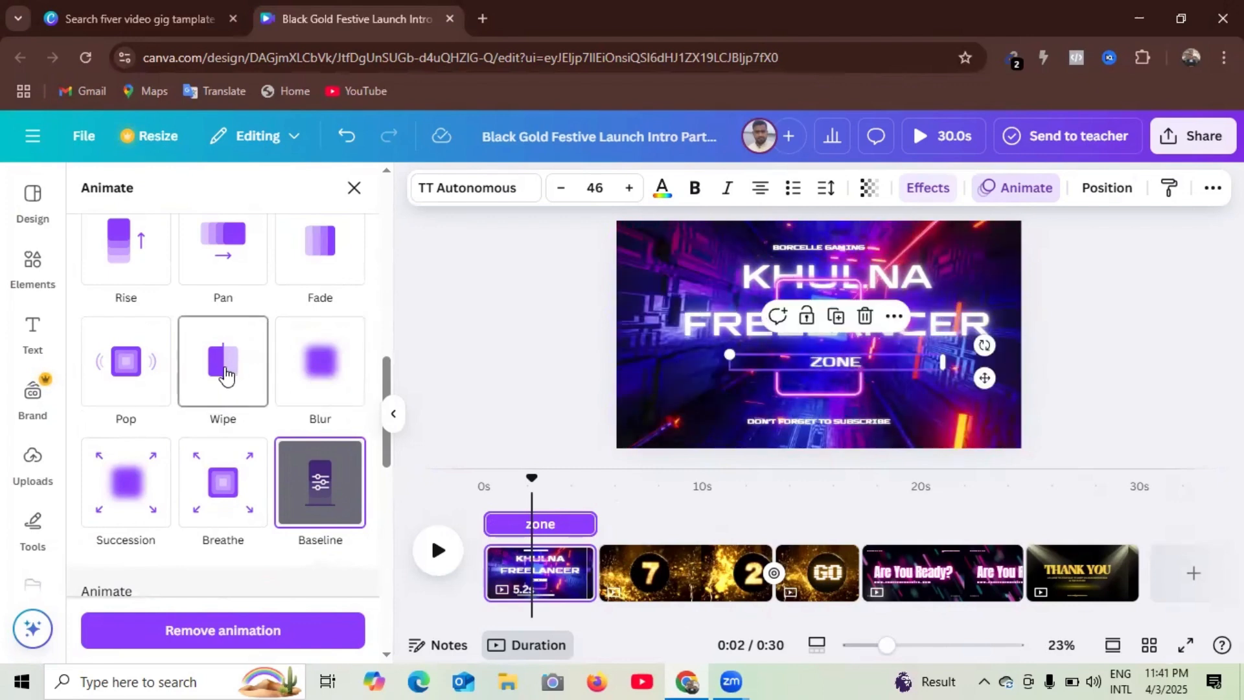
{"action": "left_click", "coordinate": [225, 376]}
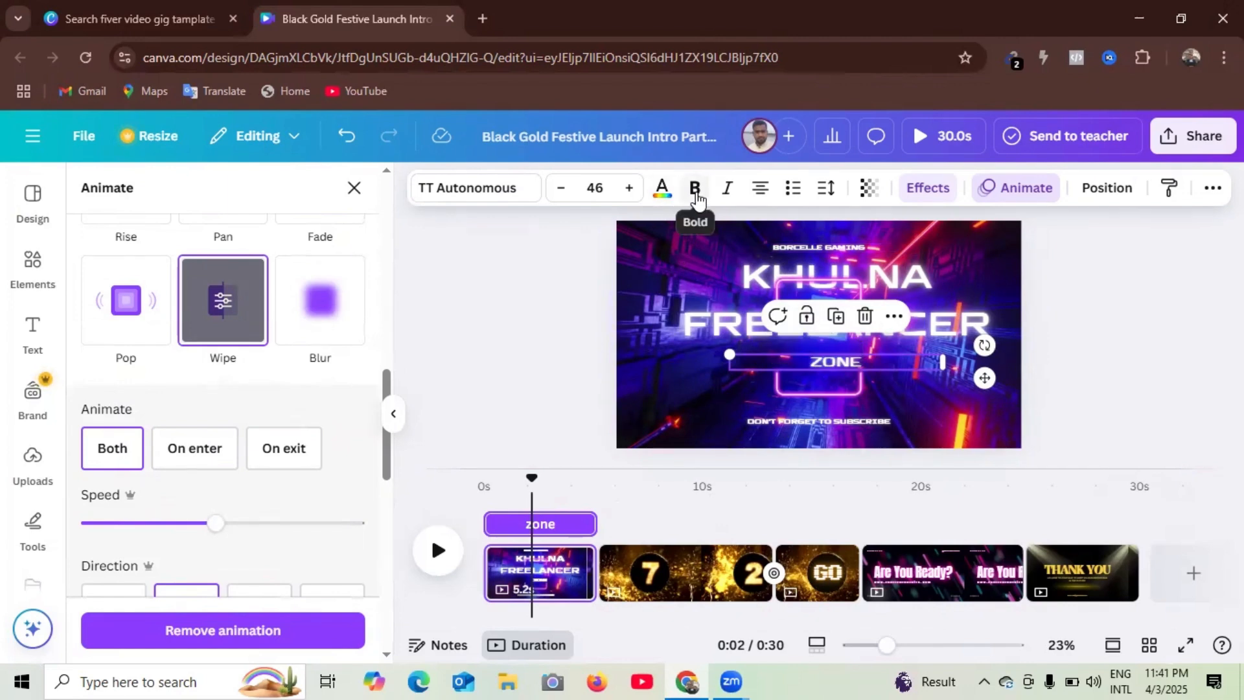
{"action": "left_click", "coordinate": [704, 405]}
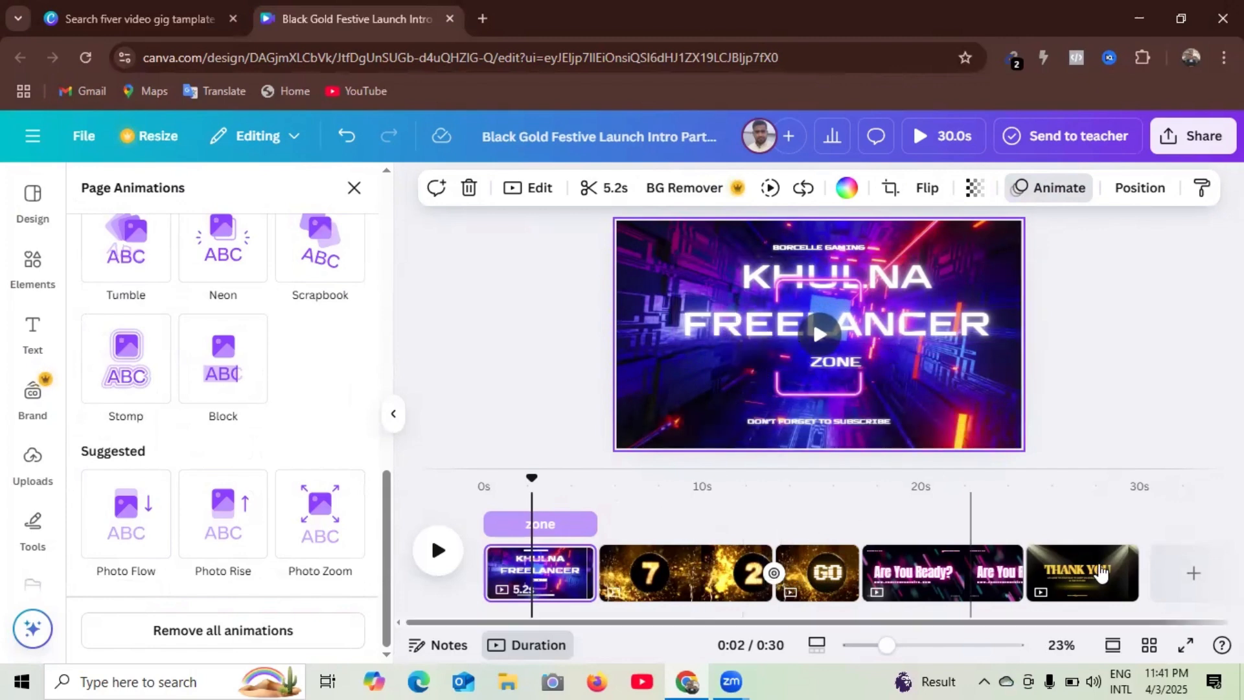
Step: On the GO page, move the sparkle graphic overlapping the GO text to the right edge of the page
{"action": "left_click", "coordinate": [679, 581]}
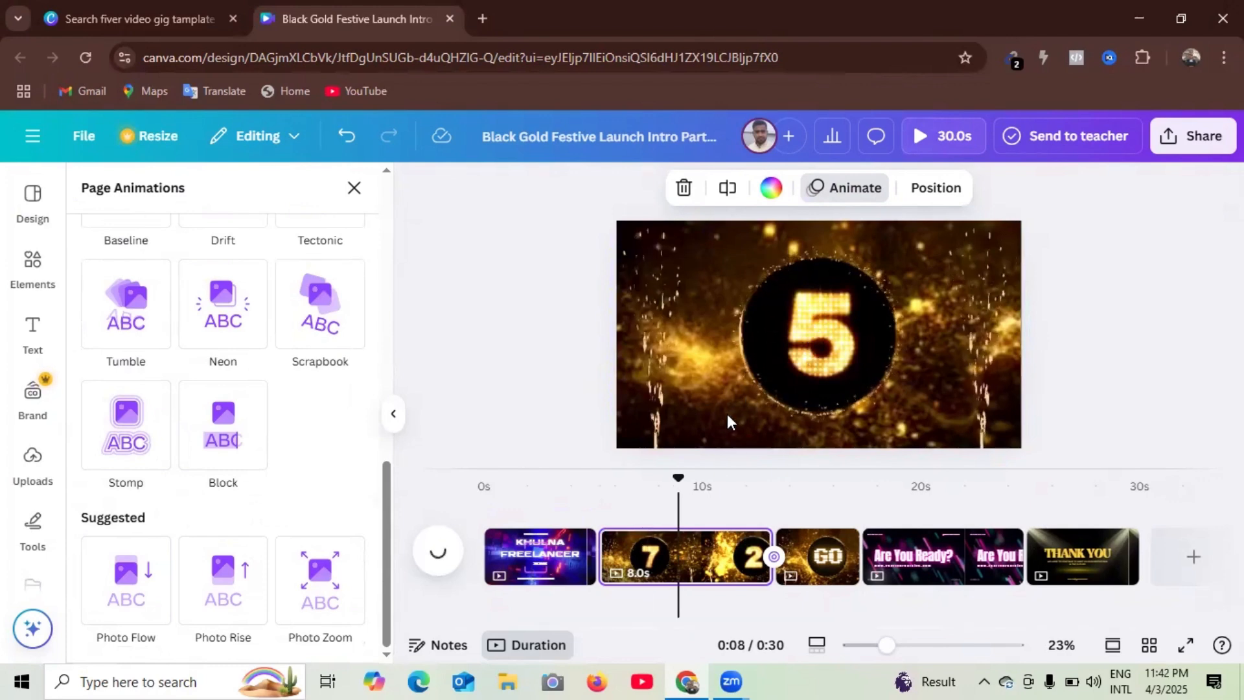
{"action": "left_click", "coordinate": [716, 559]}
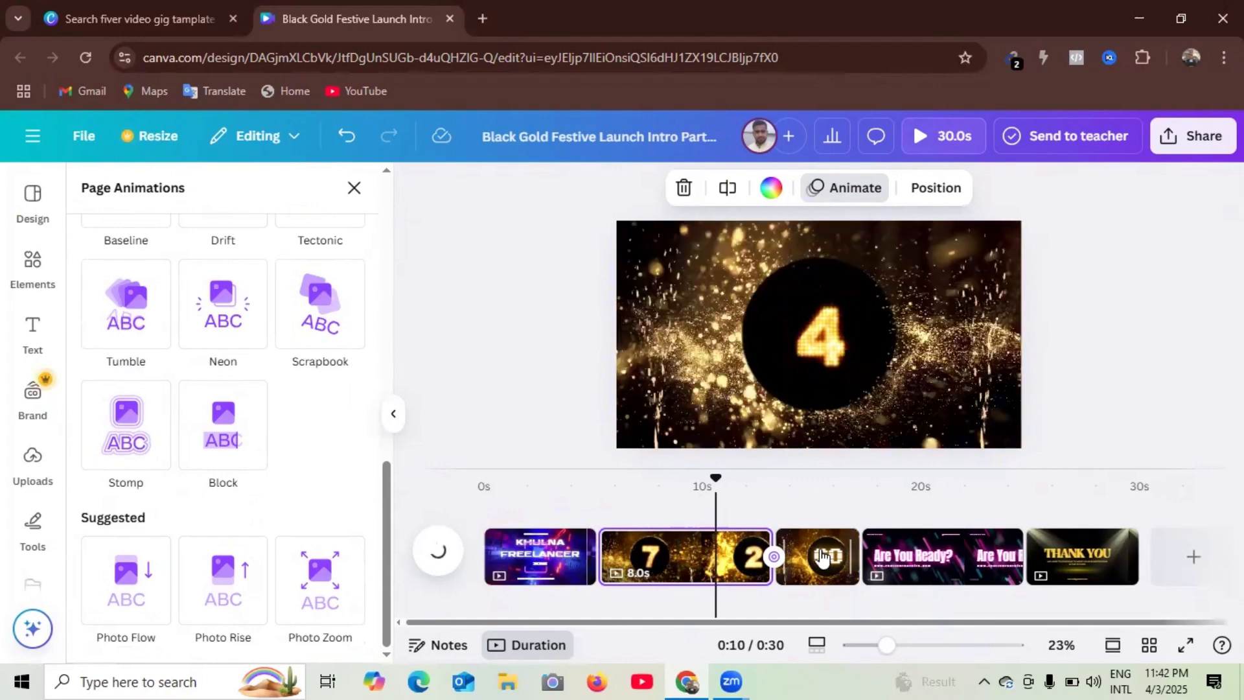
{"action": "left_click", "coordinate": [821, 559]}
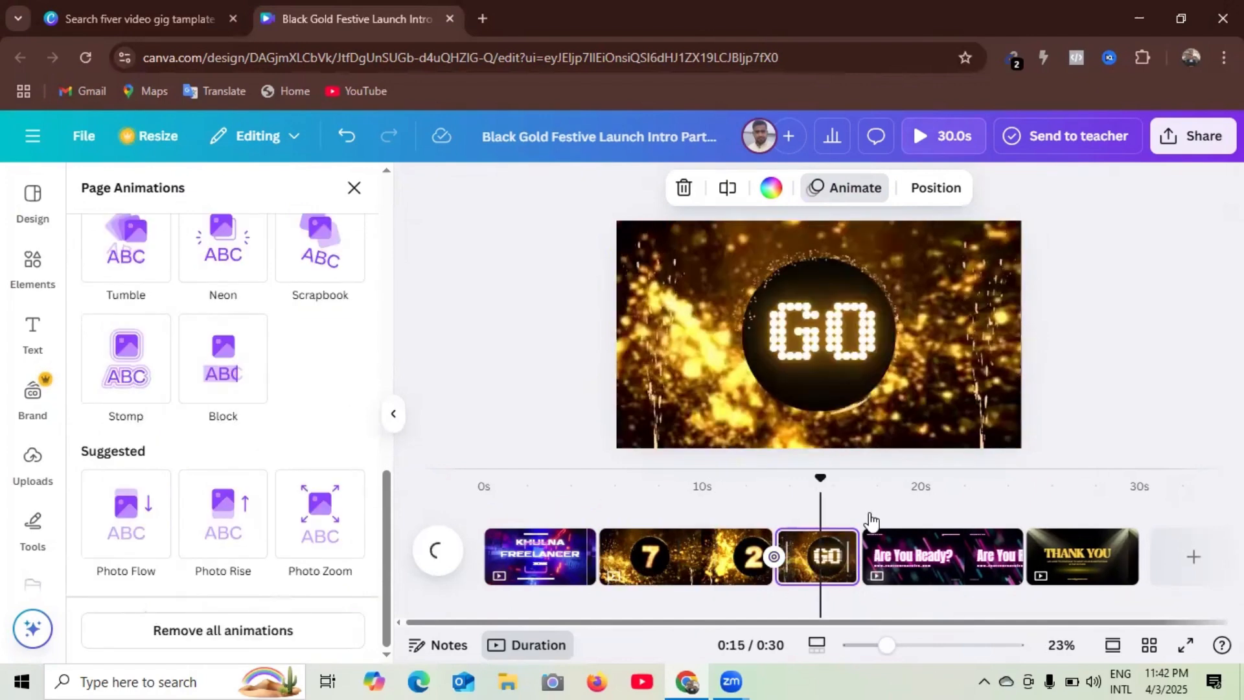
{"action": "left_click", "coordinate": [820, 335]}
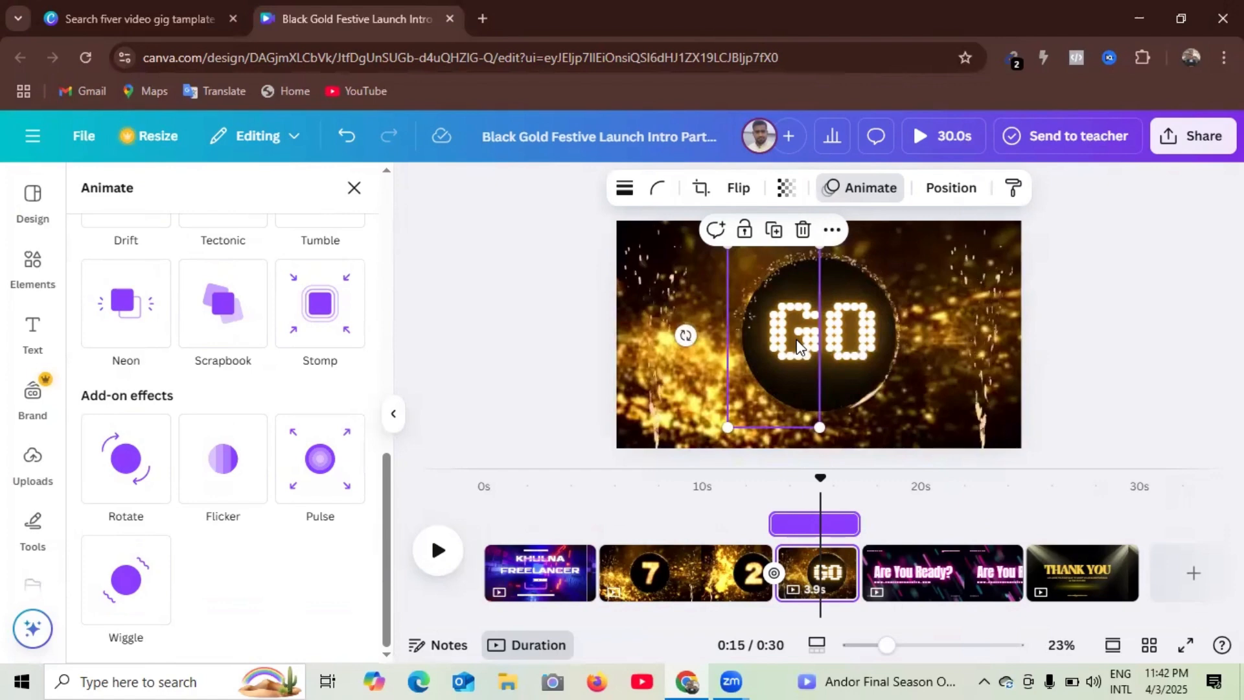
{"action": "left_click_drag", "start_coordinate": [791, 343], "coordinate": [1003, 320]}
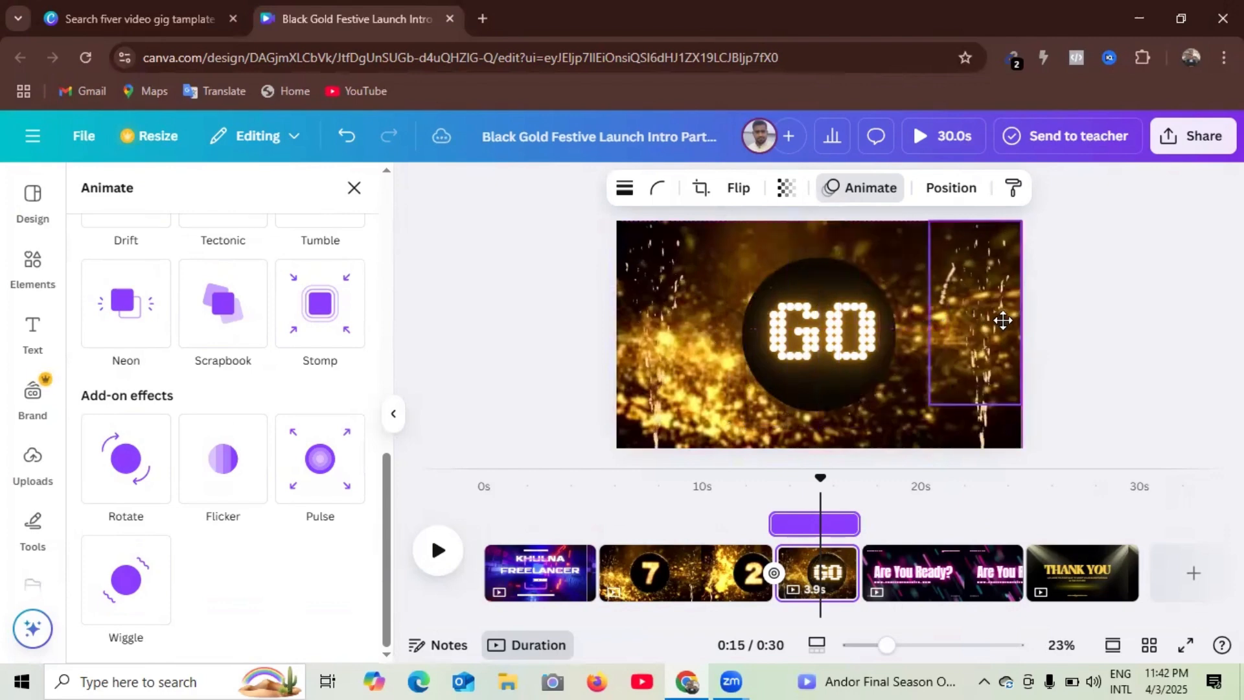
Step: Replace the GO text with "ready" and widen its text box until the word fits on one line
{"action": "double_click", "coordinate": [815, 340]}
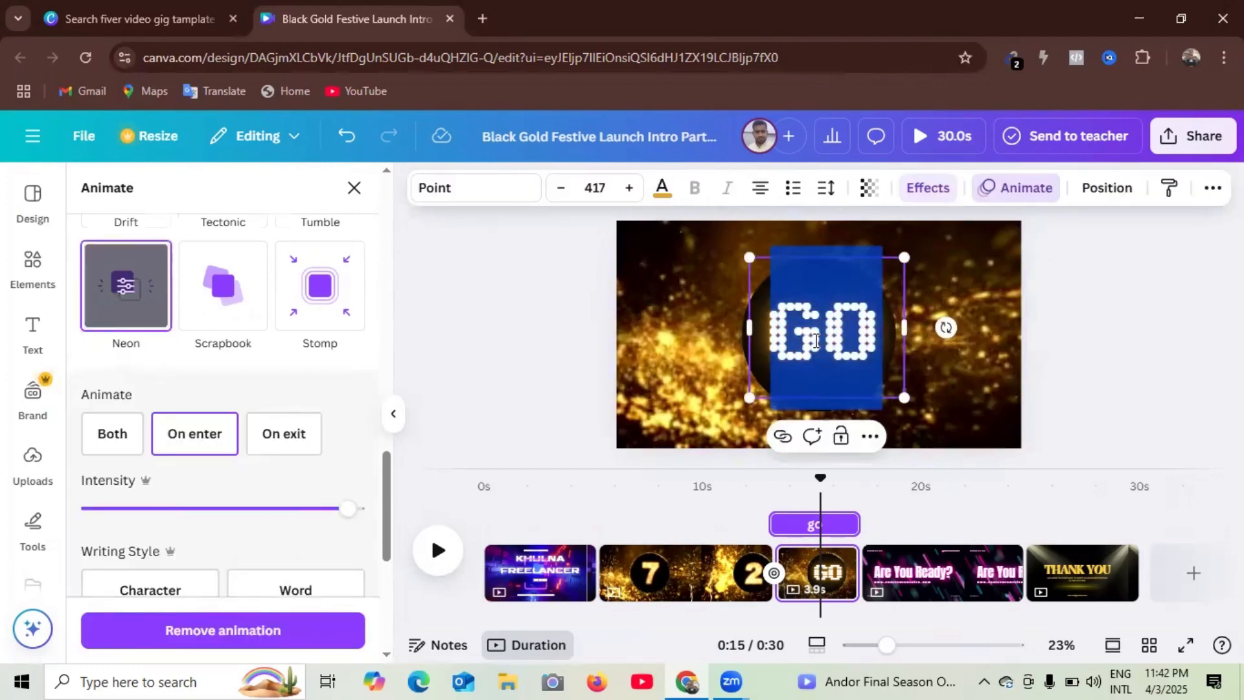
{"action": "type", "text": "rea"}
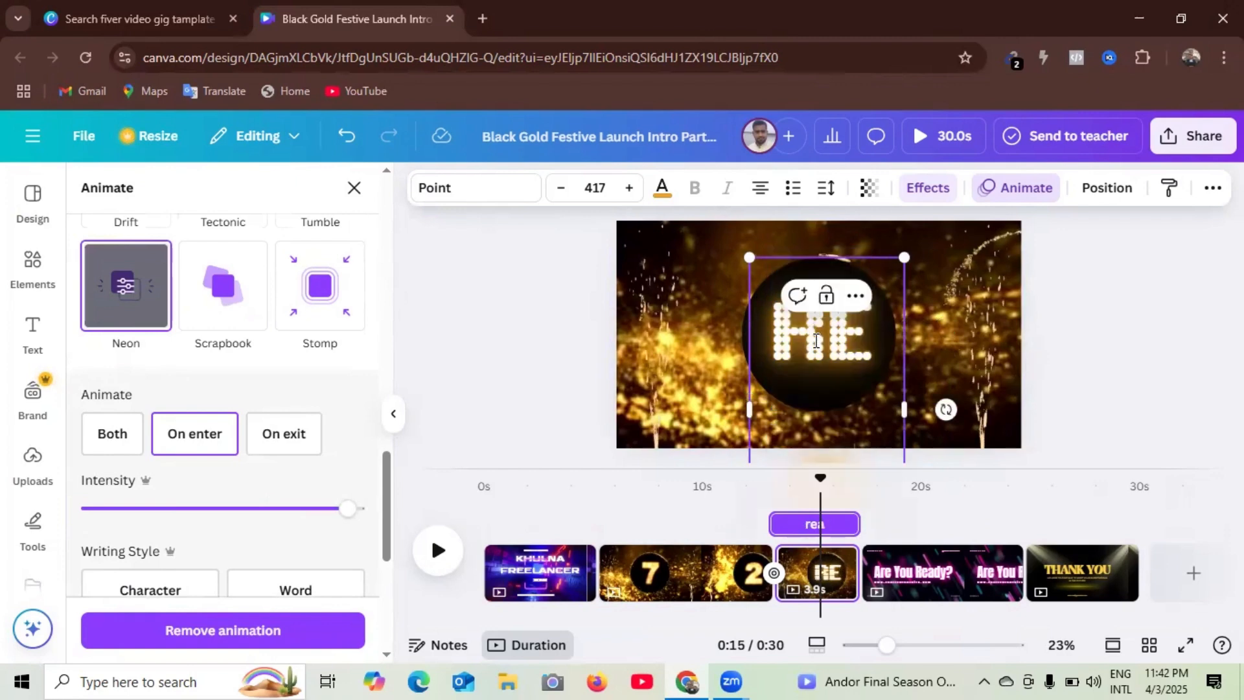
{"action": "type", "text": "dy"}
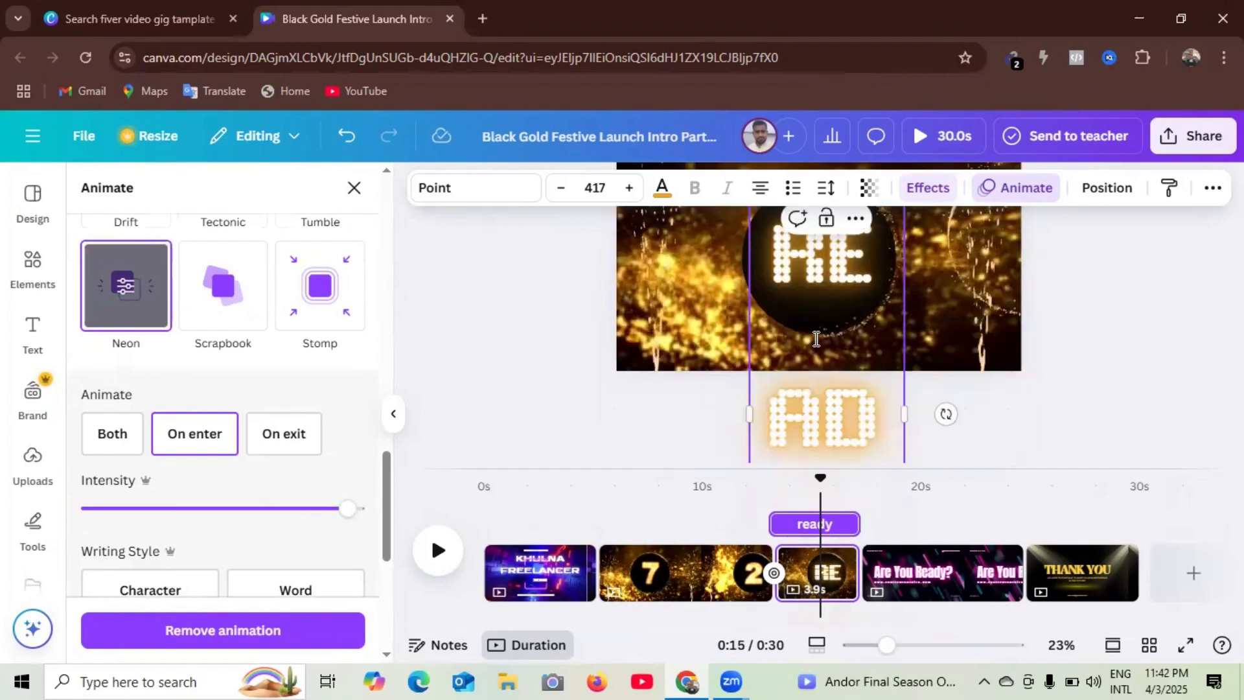
{"action": "key", "text": "BackSpace"}
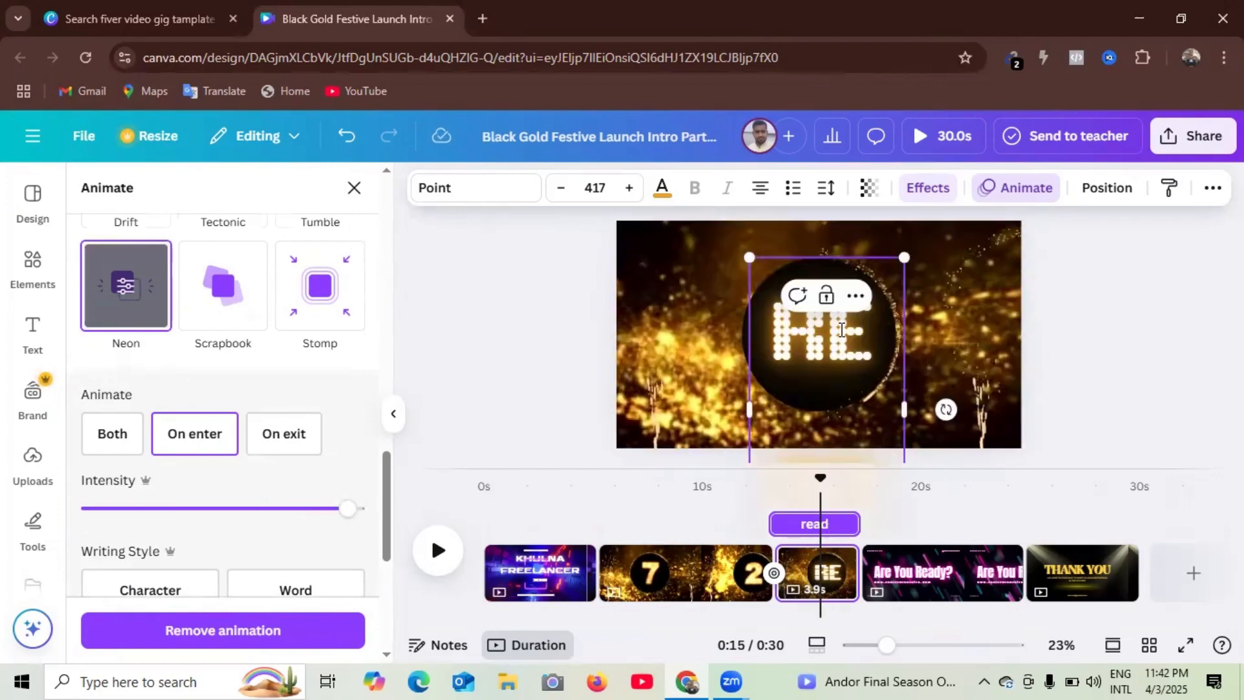
{"action": "key", "text": "BackSpace"}
{"action": "key", "text": "BackSpace"}
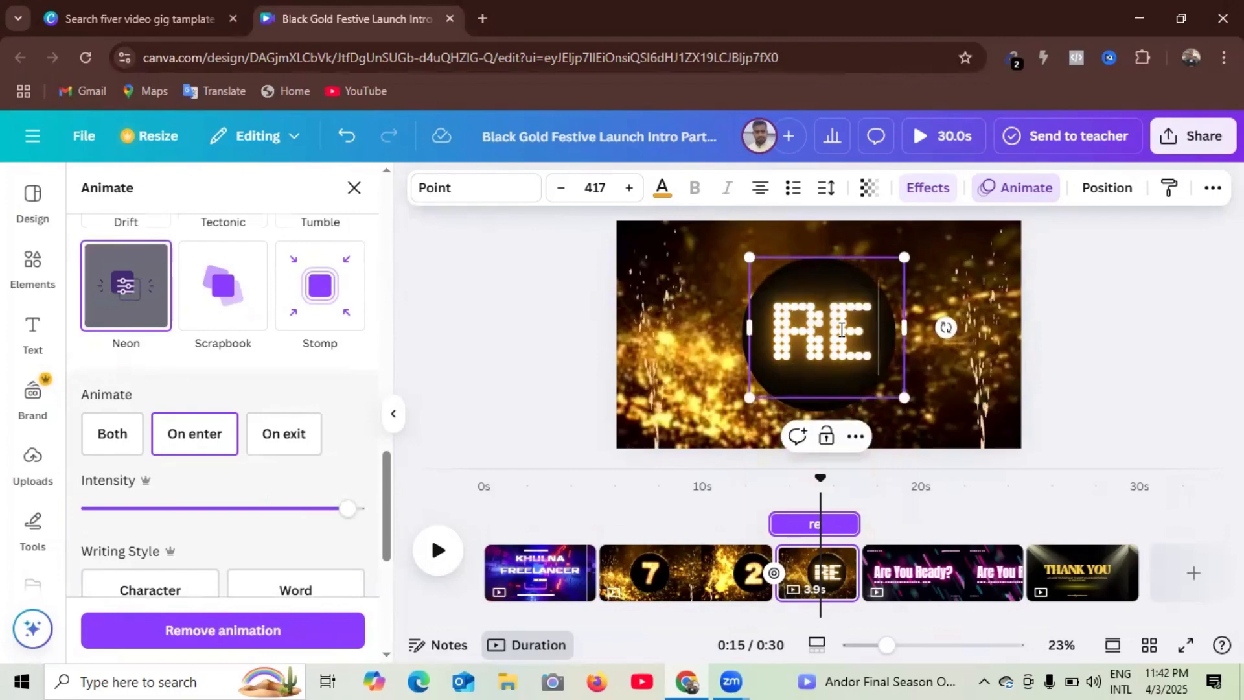
{"action": "key", "text": "BackSpace"}
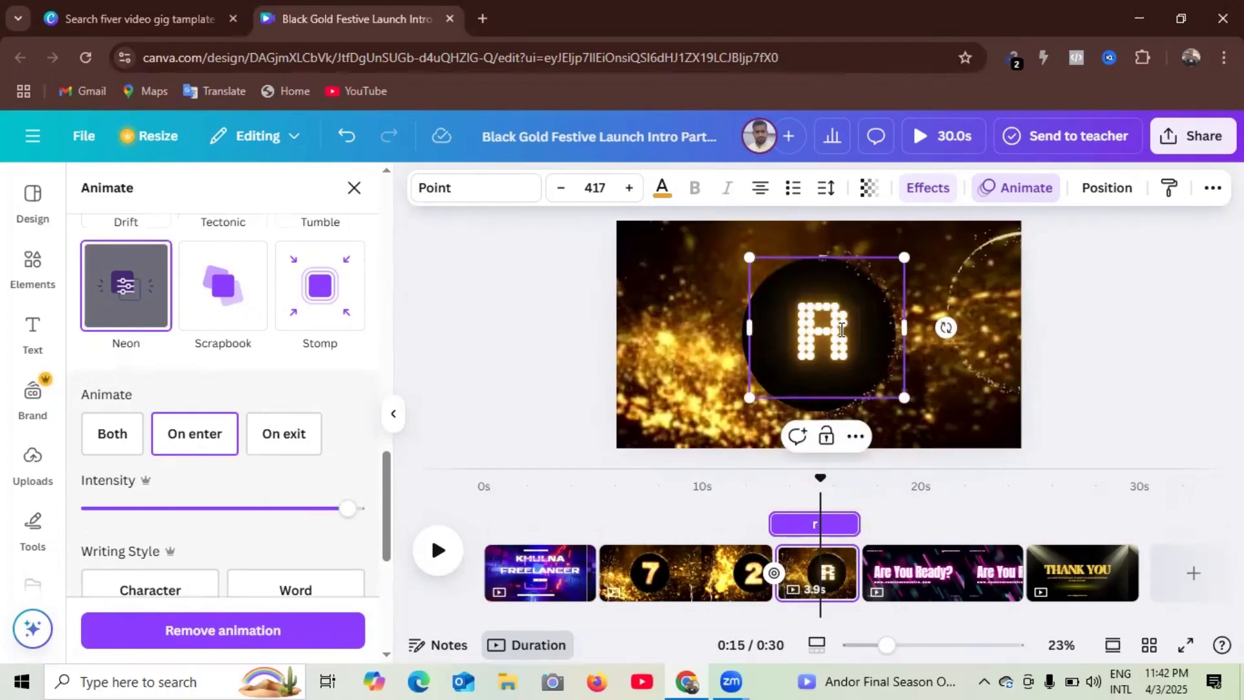
{"action": "type", "text": "eady"}
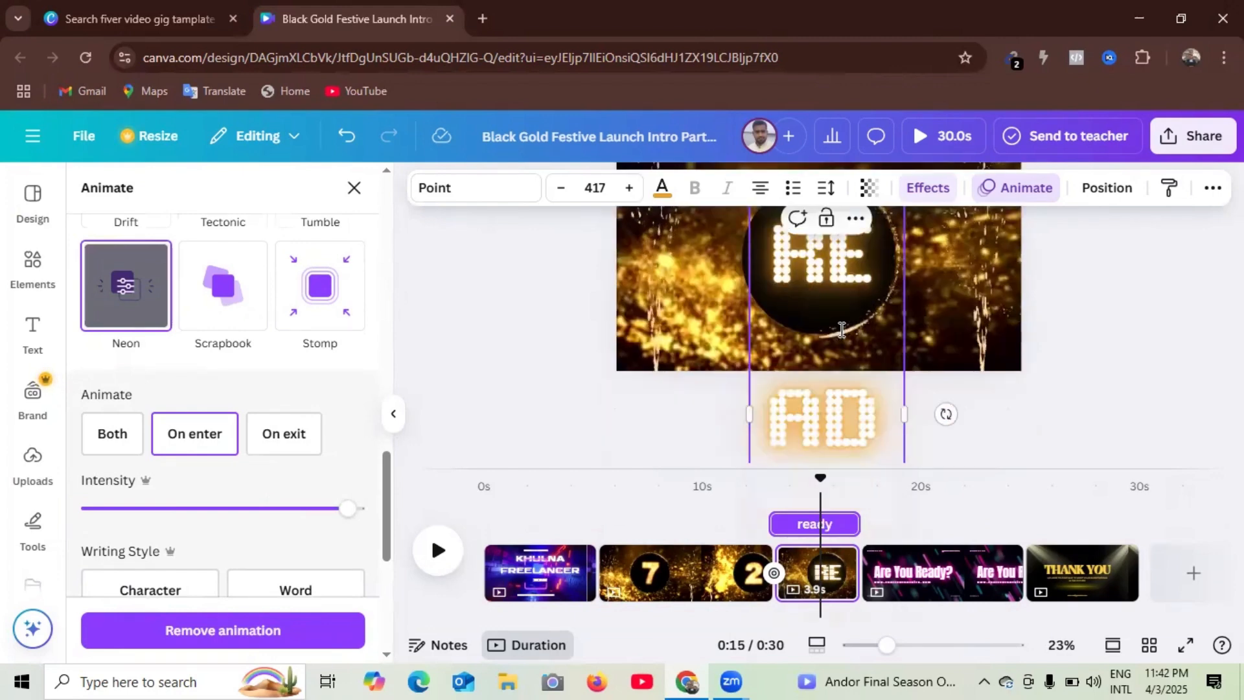
{"action": "scroll", "coordinate": [843, 330], "scroll_direction": "up", "scroll_amount": 2}
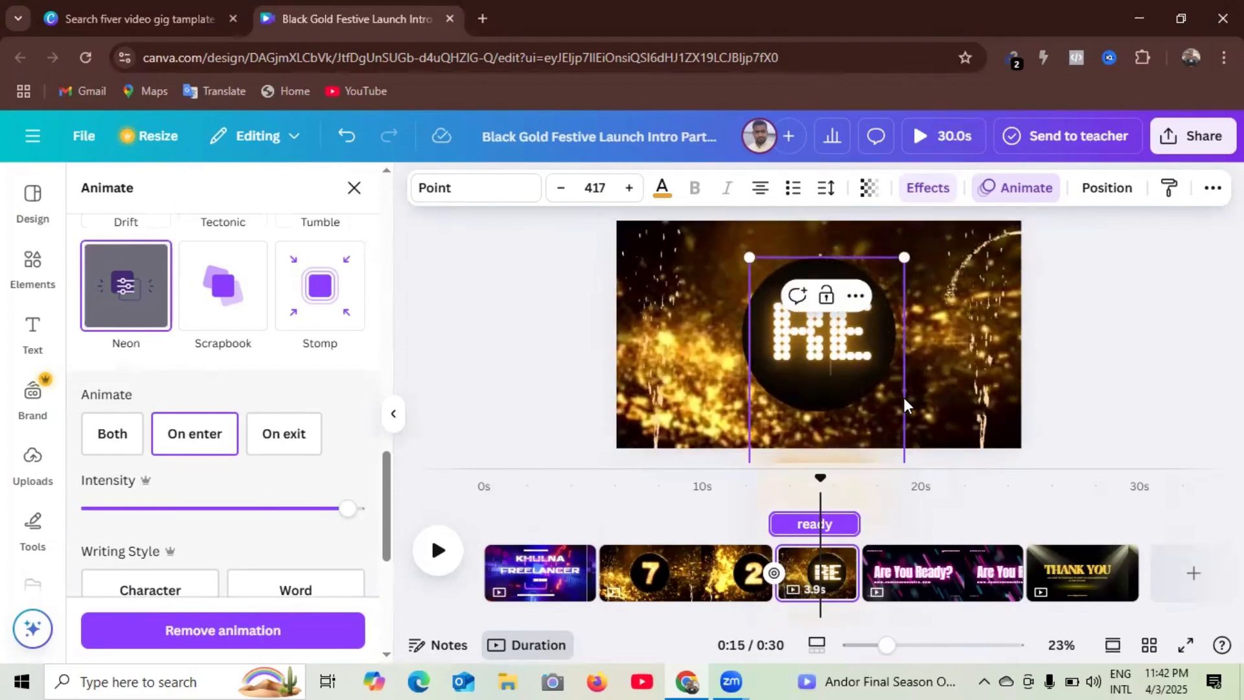
{"action": "left_click_drag", "start_coordinate": [903, 397], "coordinate": [1047, 364]}
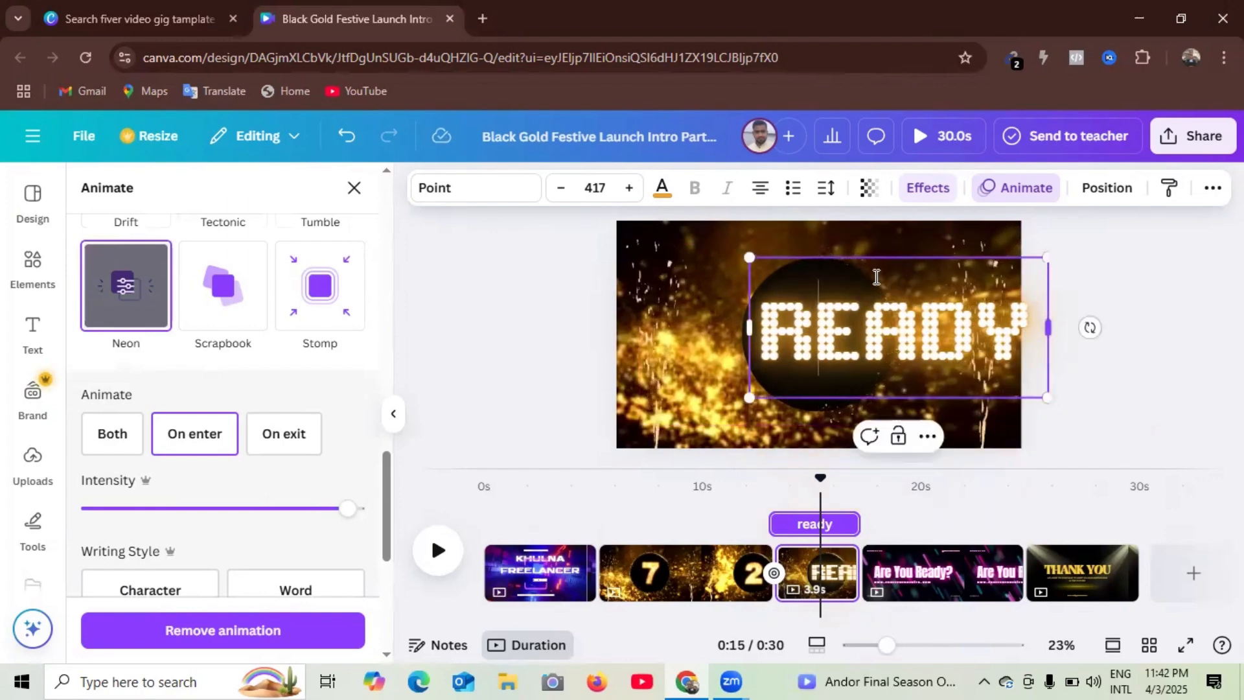
Step: Reduce the READY text's font size to 400
{"action": "left_click", "coordinate": [563, 193]}
{"action": "left_click", "coordinate": [563, 194]}
{"action": "left_click", "coordinate": [563, 194]}
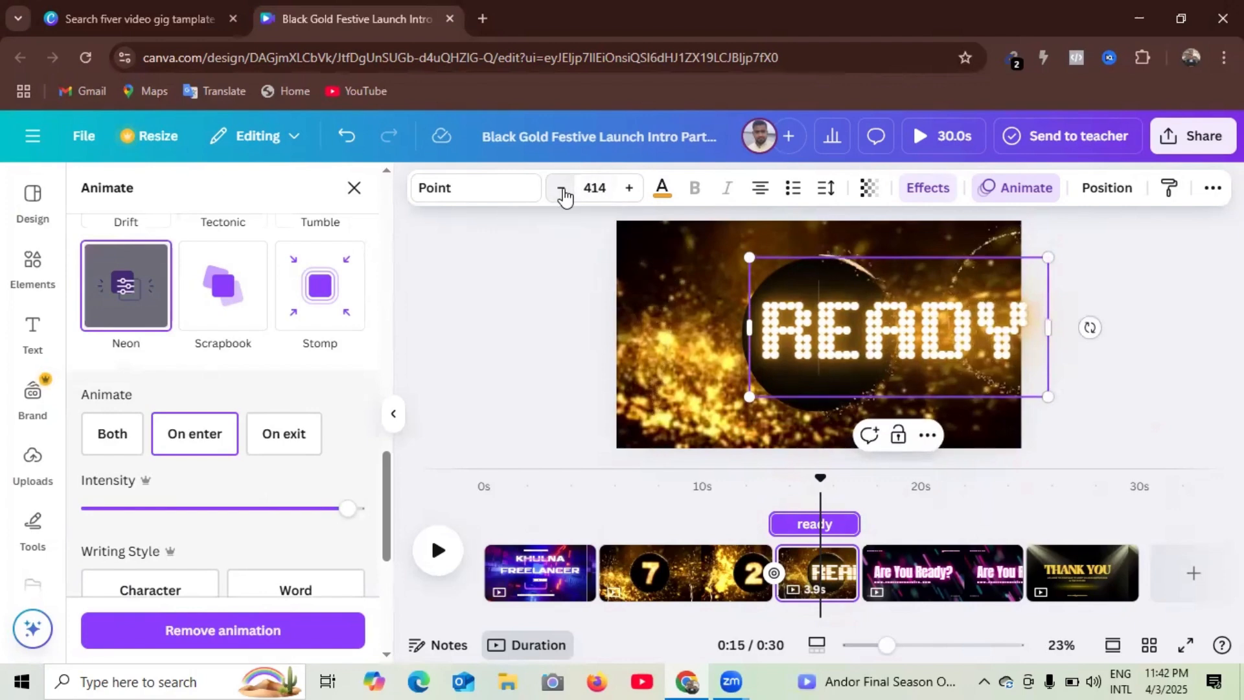
{"action": "left_click", "coordinate": [564, 194]}
{"action": "left_click", "coordinate": [564, 194]}
{"action": "left_click", "coordinate": [564, 194]}
{"action": "left_click", "coordinate": [564, 195]}
{"action": "left_click", "coordinate": [564, 194]}
{"action": "left_click", "coordinate": [564, 195]}
{"action": "left_click", "coordinate": [564, 194]}
{"action": "left_click", "coordinate": [563, 195]}
{"action": "left_click", "coordinate": [563, 195]}
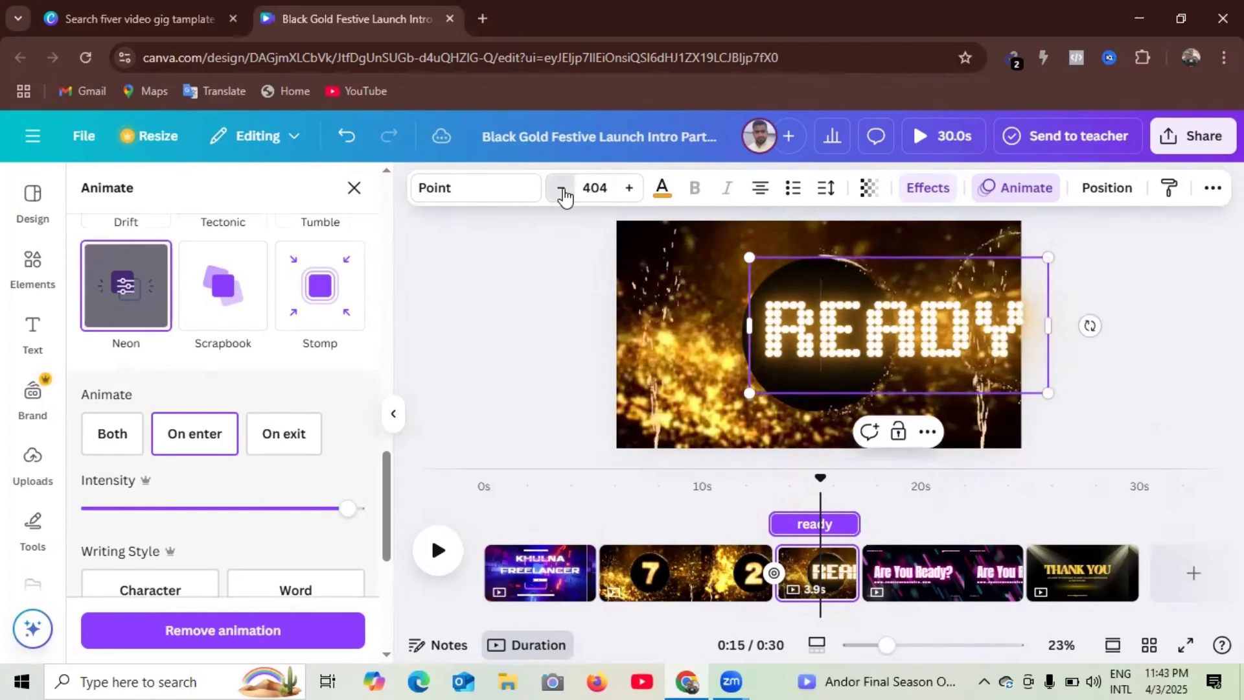
{"action": "left_click", "coordinate": [564, 195]}
{"action": "left_click", "coordinate": [564, 195]}
{"action": "left_click", "coordinate": [564, 195]}
{"action": "left_click", "coordinate": [564, 195]}
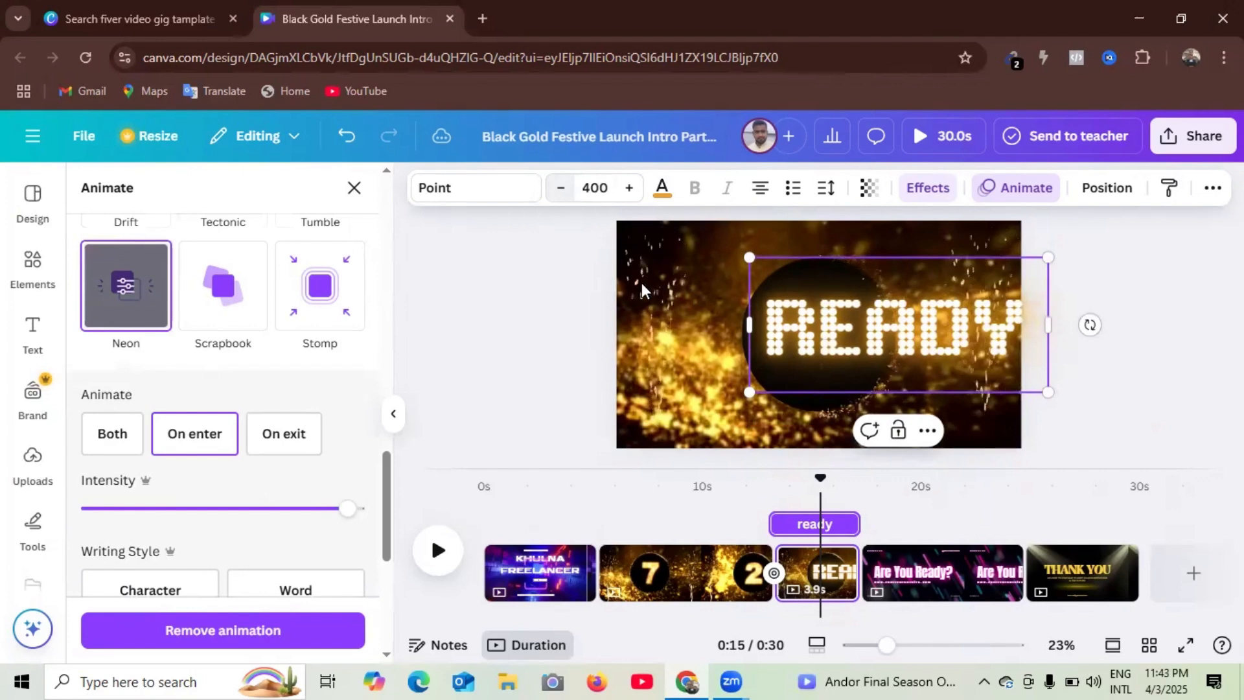
Step: Shift the overlapping sparkle graphic and the READY text towards the page centre so the whole word fits on the page
{"action": "left_click", "coordinate": [886, 333]}
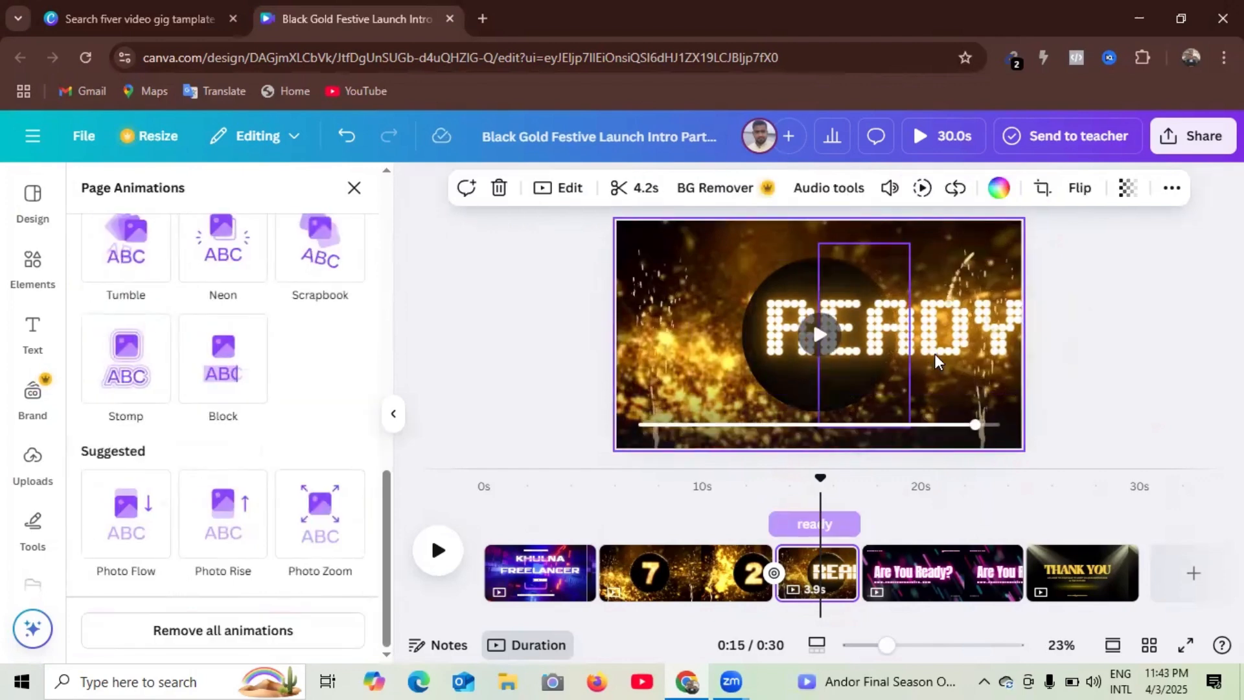
{"action": "left_click", "coordinate": [944, 332]}
{"action": "left_click_drag", "start_coordinate": [943, 329], "coordinate": [839, 331]}
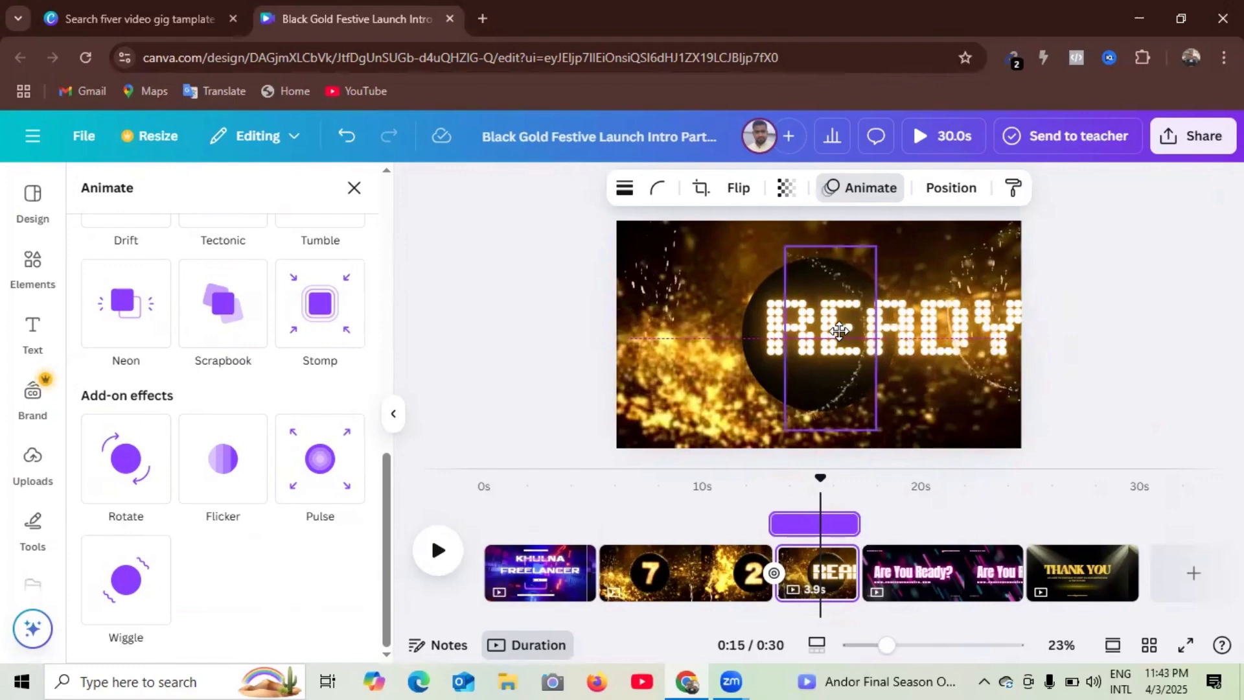
{"action": "left_click", "coordinate": [732, 392]}
{"action": "left_click", "coordinate": [779, 332]}
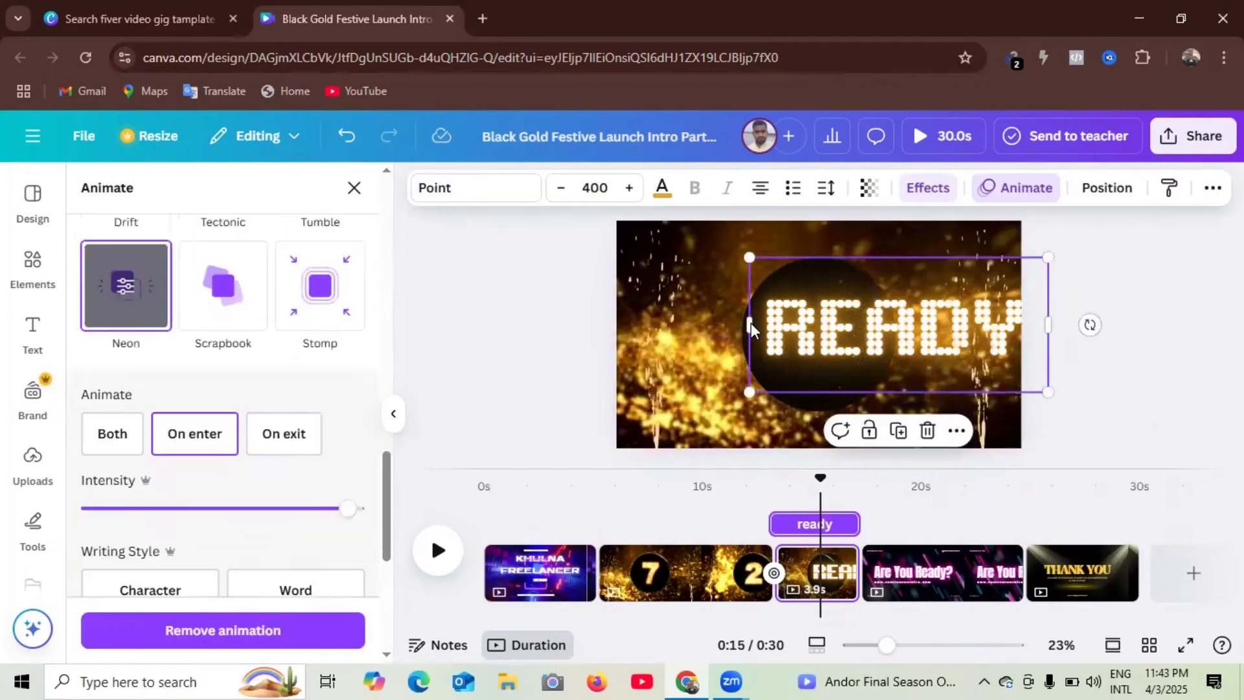
{"action": "left_click_drag", "start_coordinate": [846, 310], "coordinate": [790, 300]}
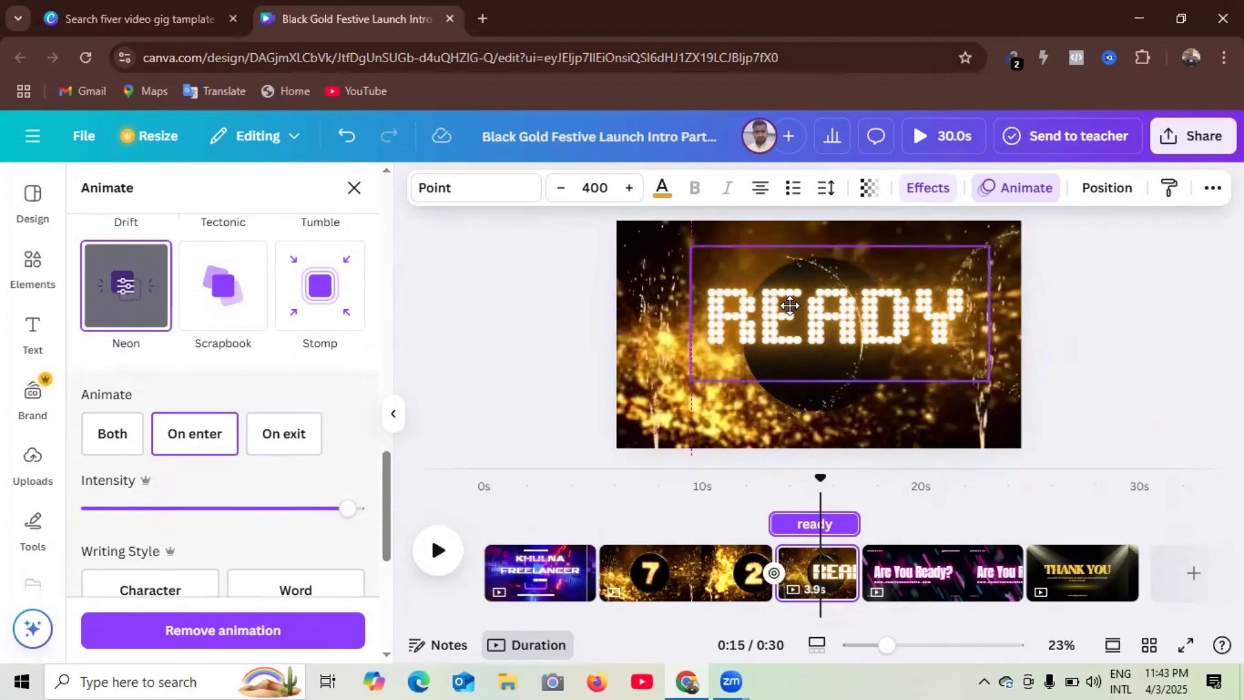
{"action": "left_click", "coordinate": [682, 391]}
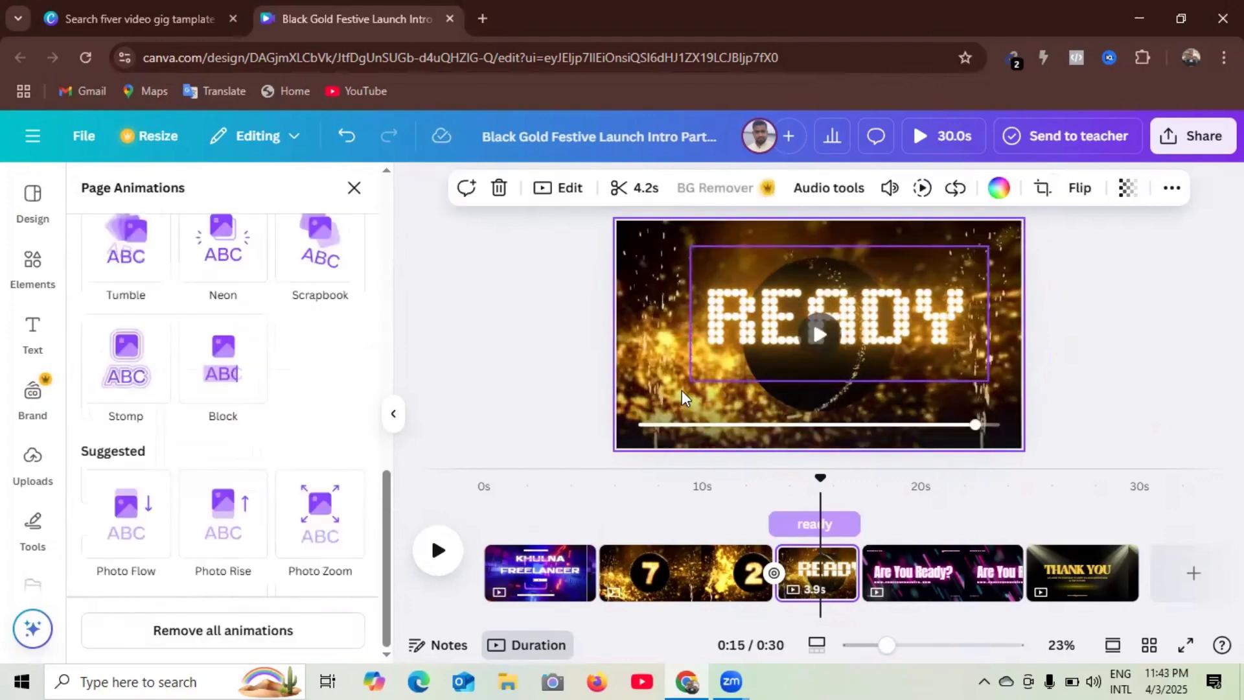
Step: Try the Flicker, Pulse, Rotate and Wiggle add-on effects on the READY text
{"action": "left_click", "coordinate": [769, 319]}
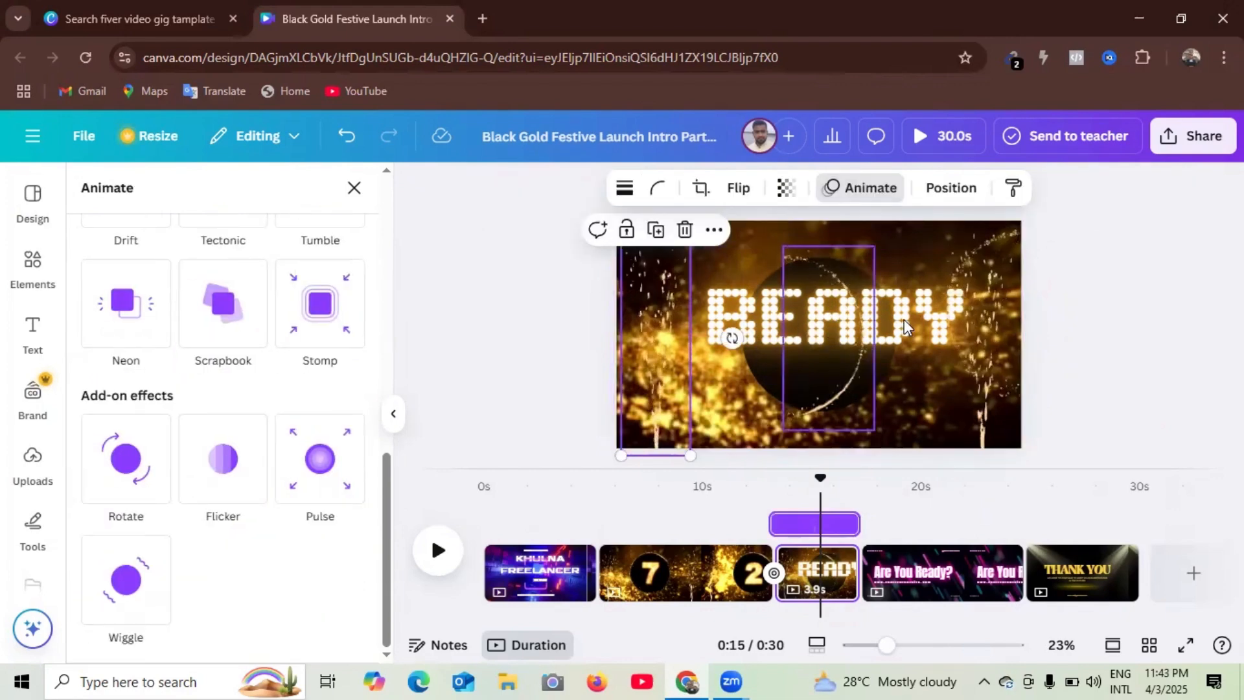
{"action": "left_click", "coordinate": [844, 318]}
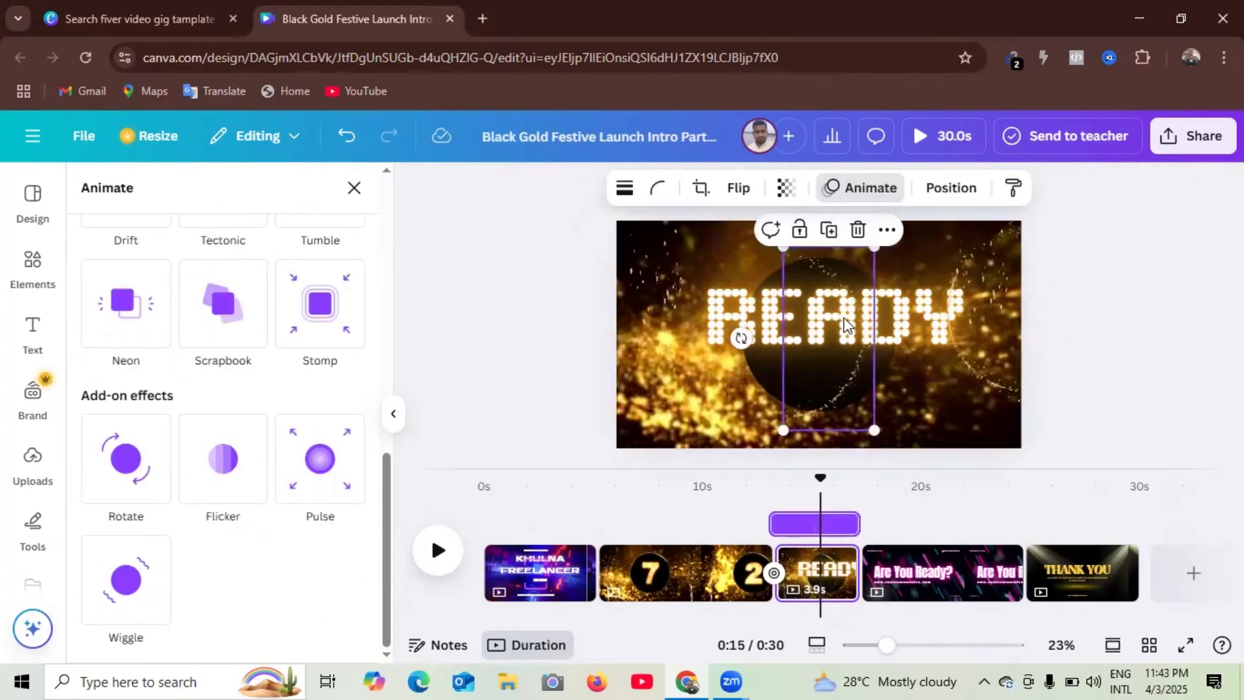
{"action": "left_click", "coordinate": [729, 319]}
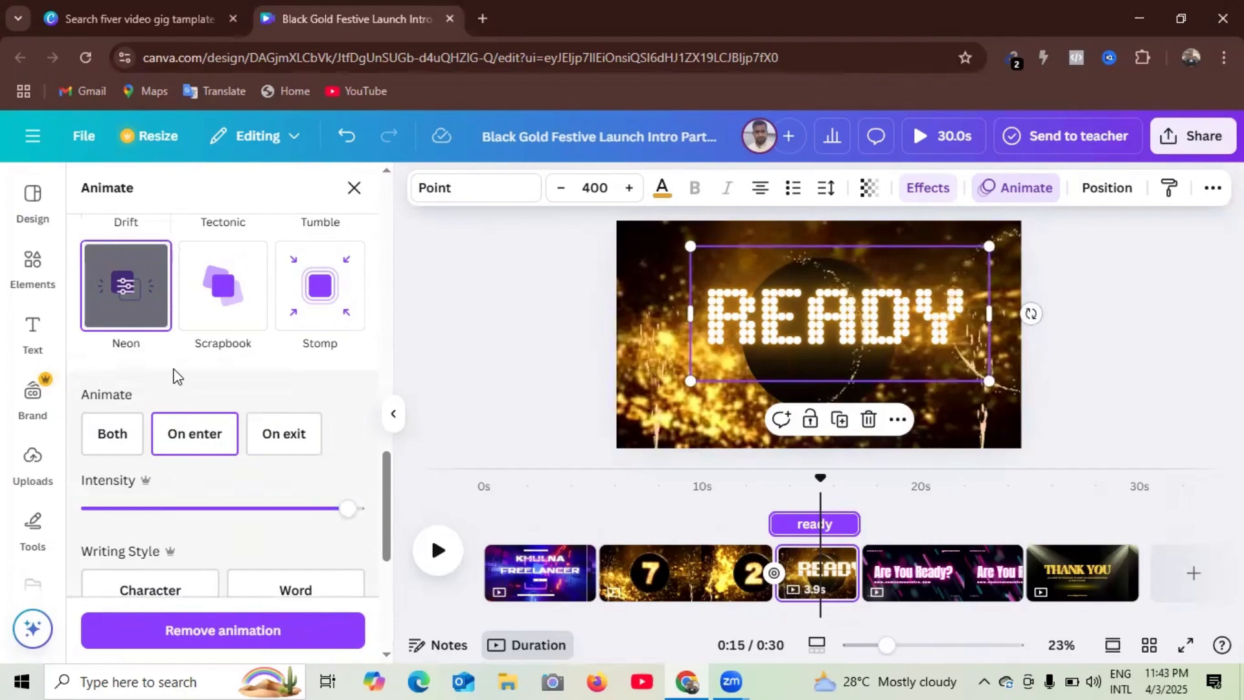
{"action": "scroll", "coordinate": [178, 375], "scroll_direction": "down", "scroll_amount": 5}
{"action": "left_click", "coordinate": [260, 394]}
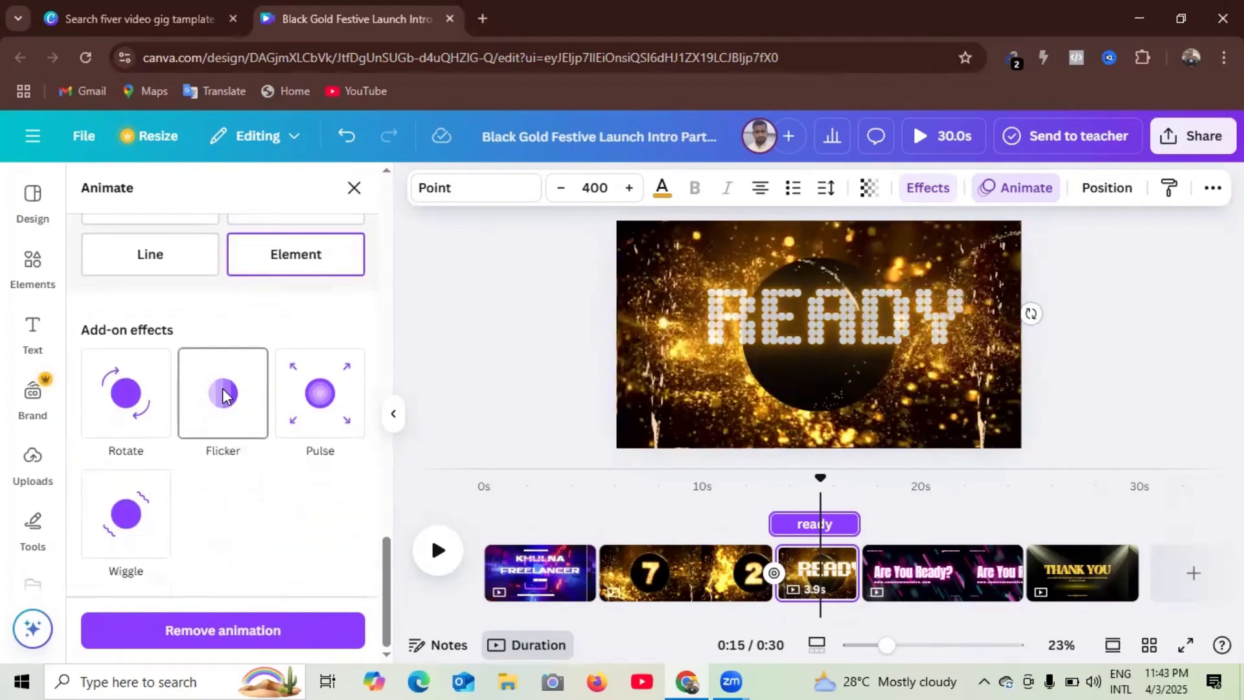
{"action": "left_click", "coordinate": [311, 394]}
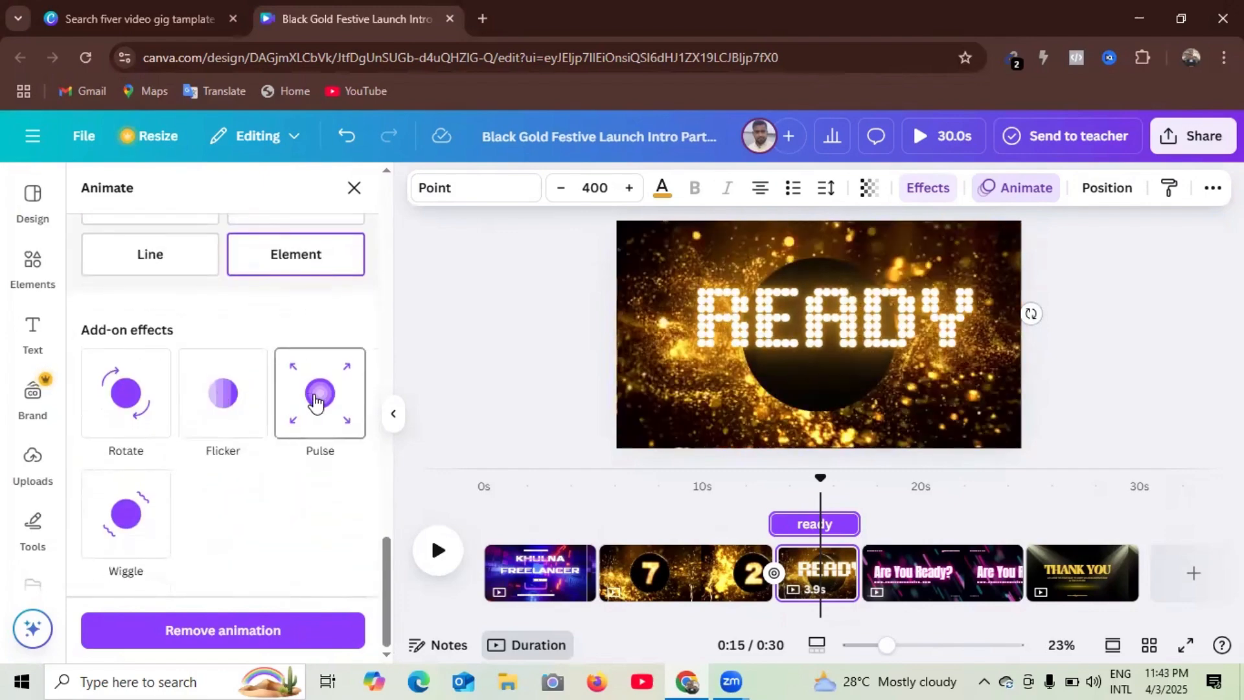
{"action": "left_click", "coordinate": [129, 418]}
{"action": "left_click", "coordinate": [149, 518]}
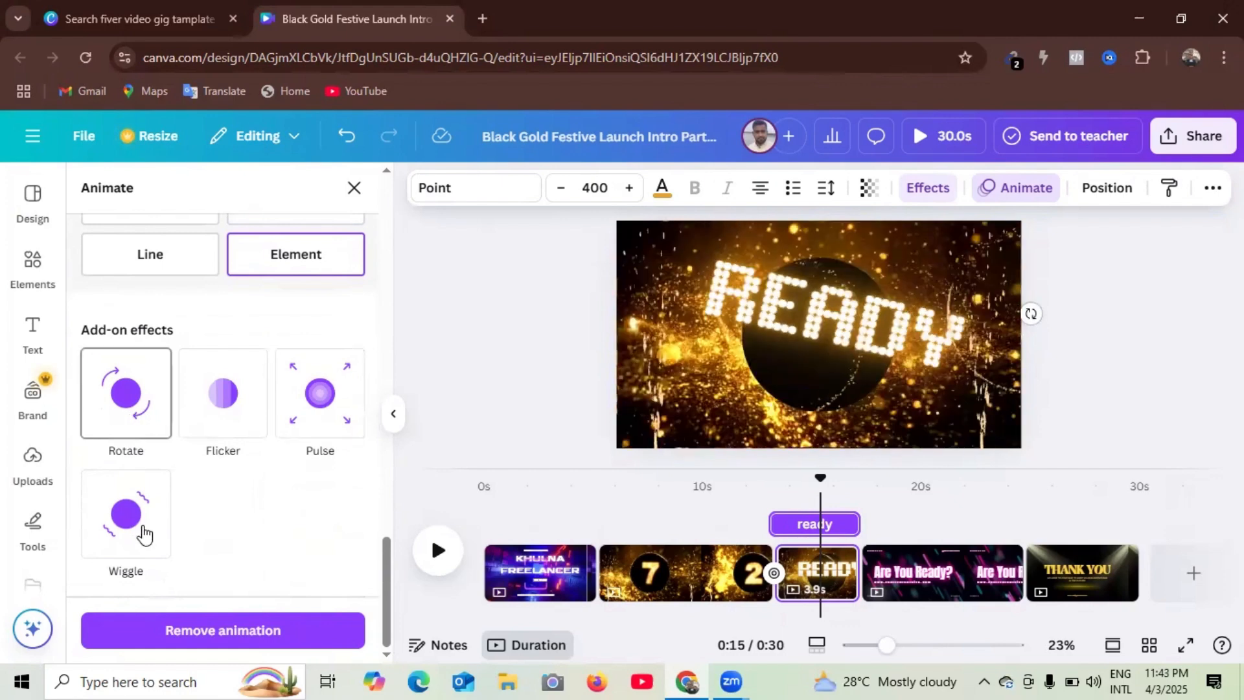
Step: Apply the Breathe animation to the READY text in place of Neon, trying Succession first
{"action": "scroll", "coordinate": [184, 397], "scroll_direction": "up", "scroll_amount": 5}
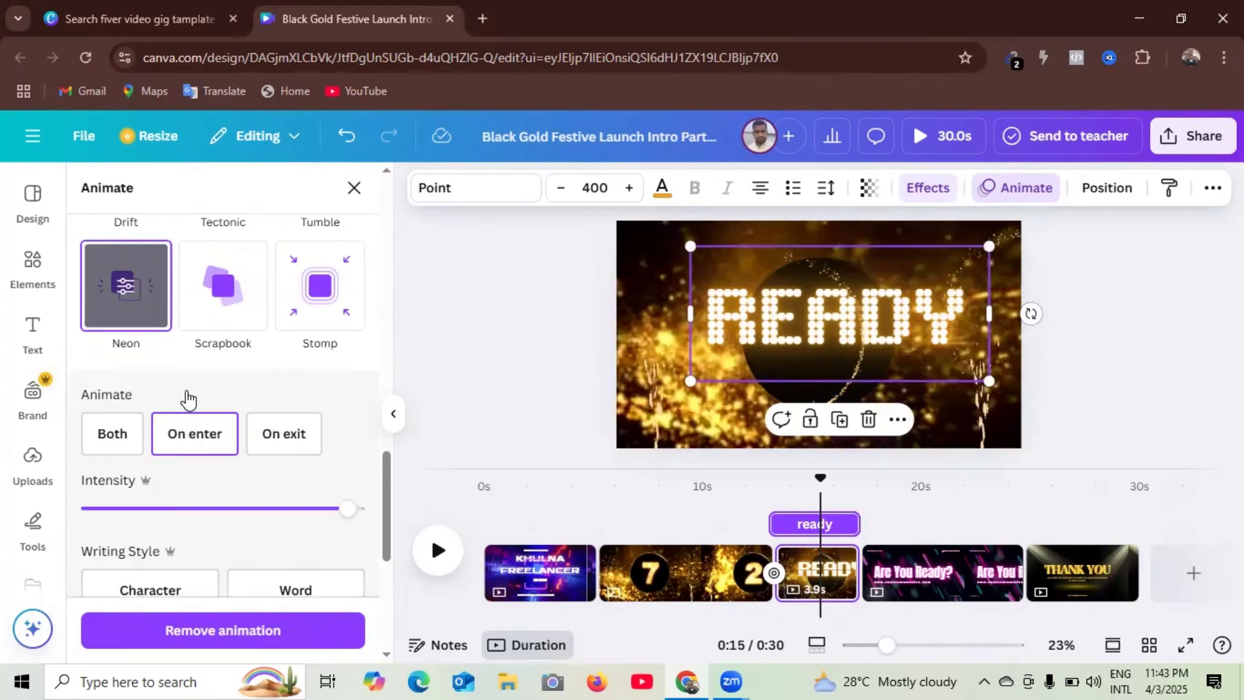
{"action": "scroll", "coordinate": [143, 434], "scroll_direction": "up", "scroll_amount": 3}
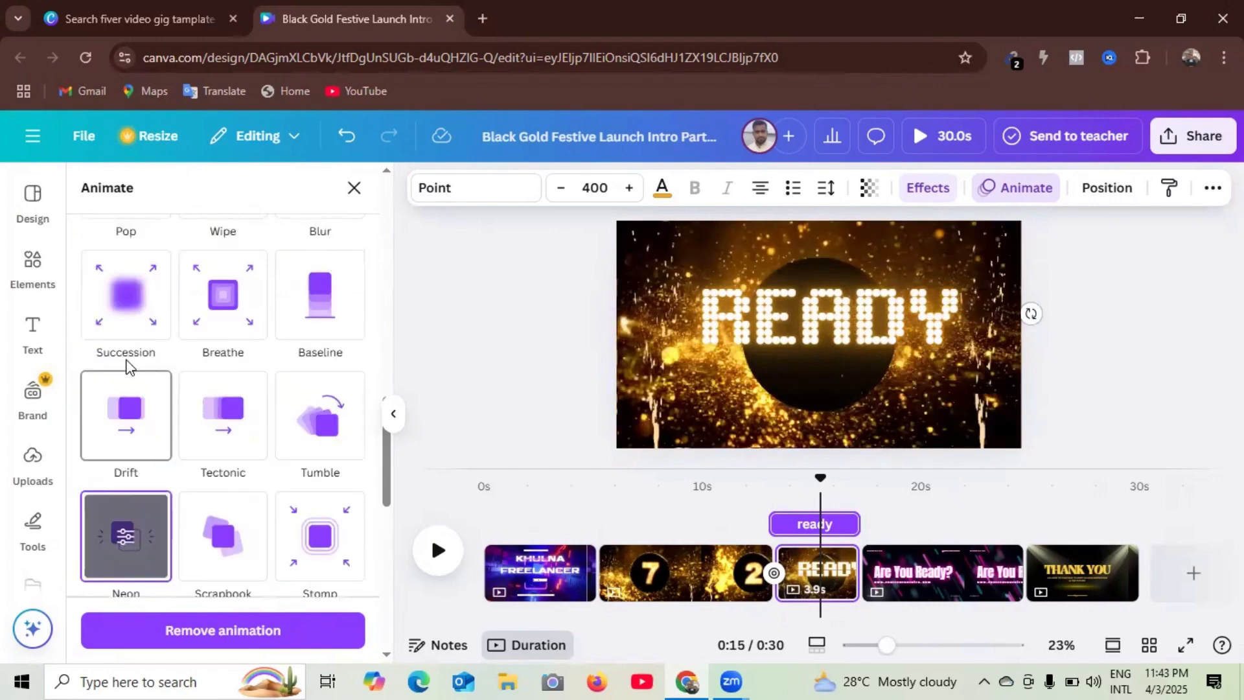
{"action": "left_click", "coordinate": [125, 305]}
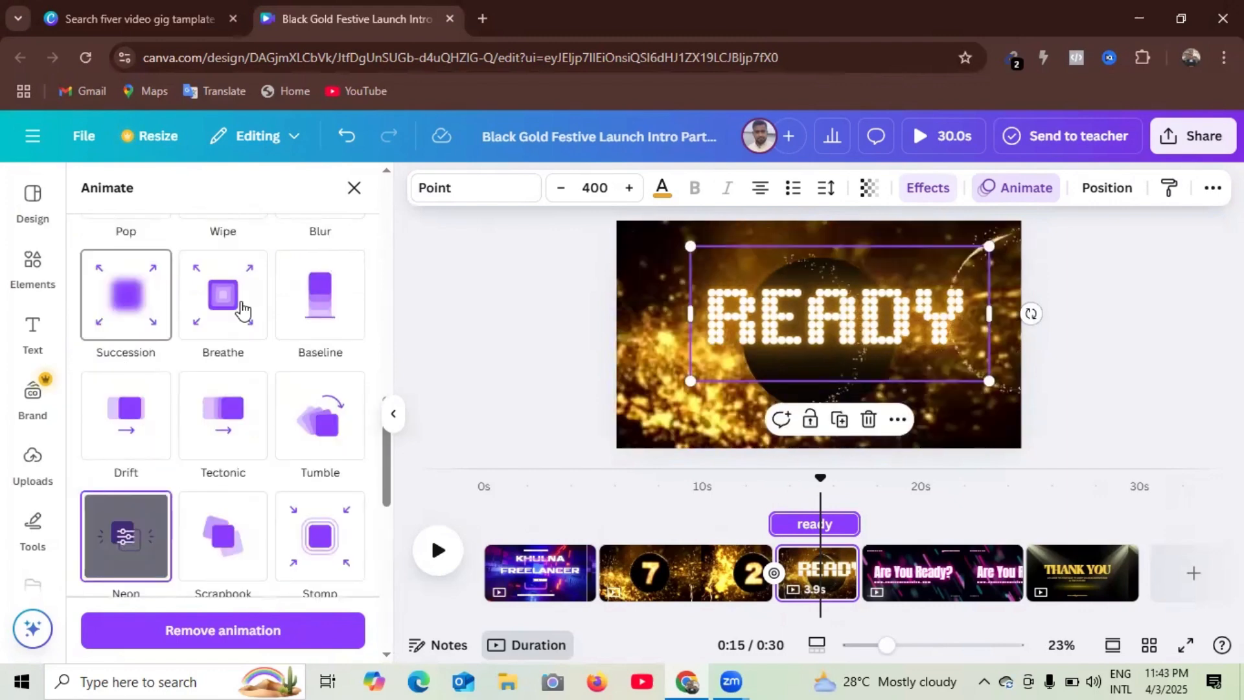
{"action": "left_click", "coordinate": [242, 310]}
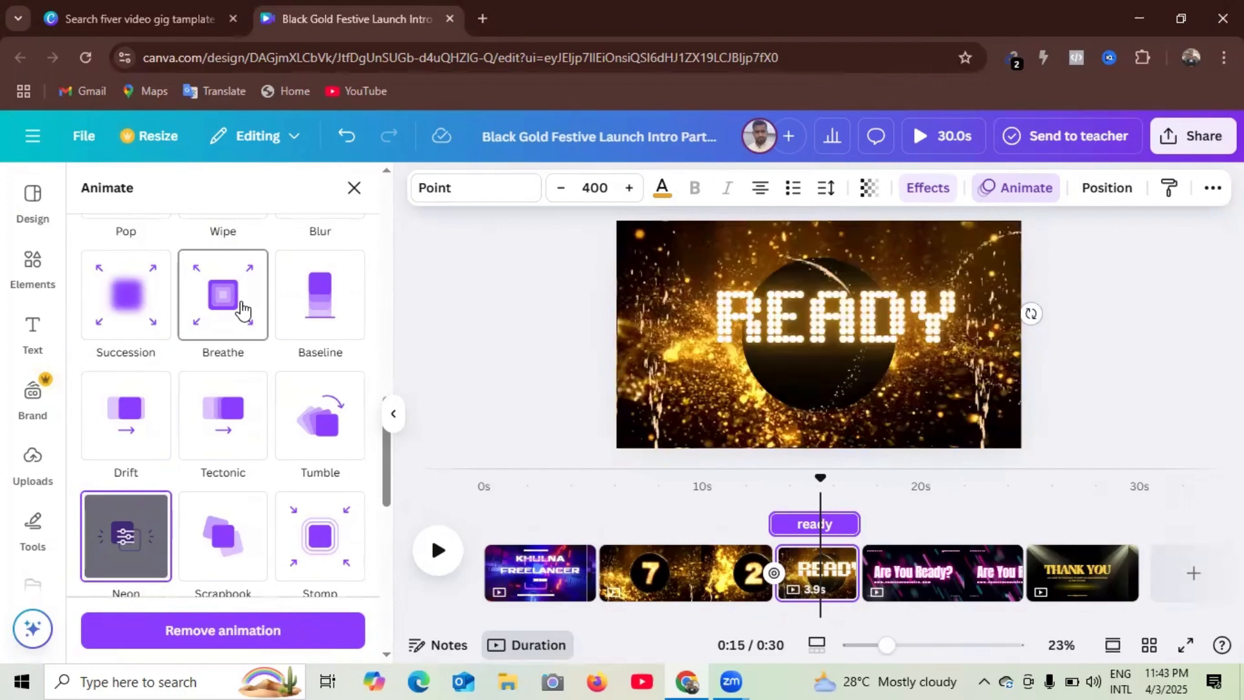
{"action": "left_click", "coordinate": [242, 310]}
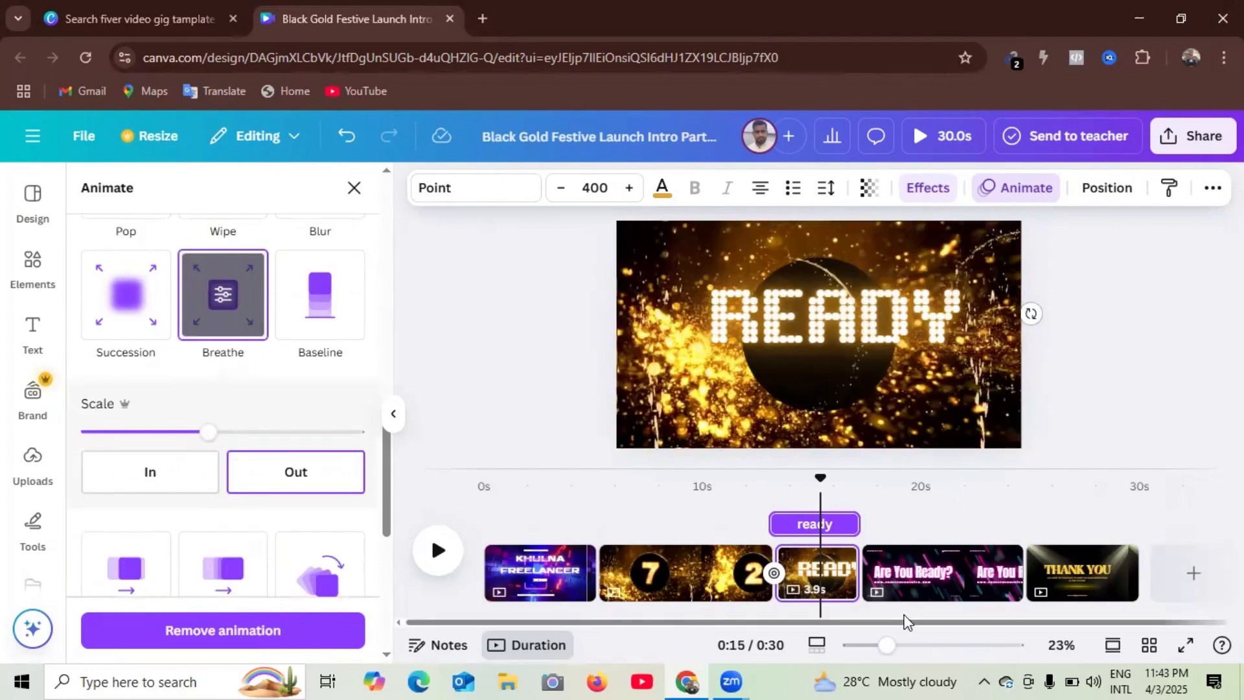
Step: Review the animation options of the Are You Ready? heading on the fourth page
{"action": "left_click", "coordinate": [937, 582]}
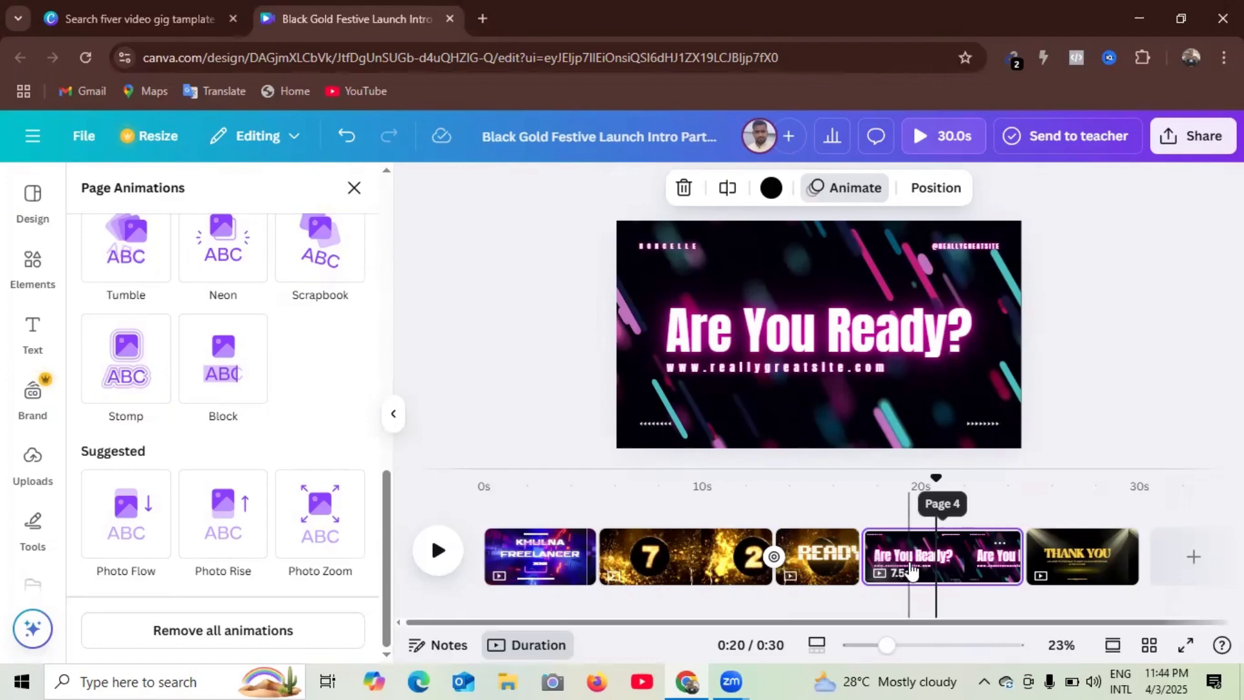
{"action": "left_click", "coordinate": [810, 344]}
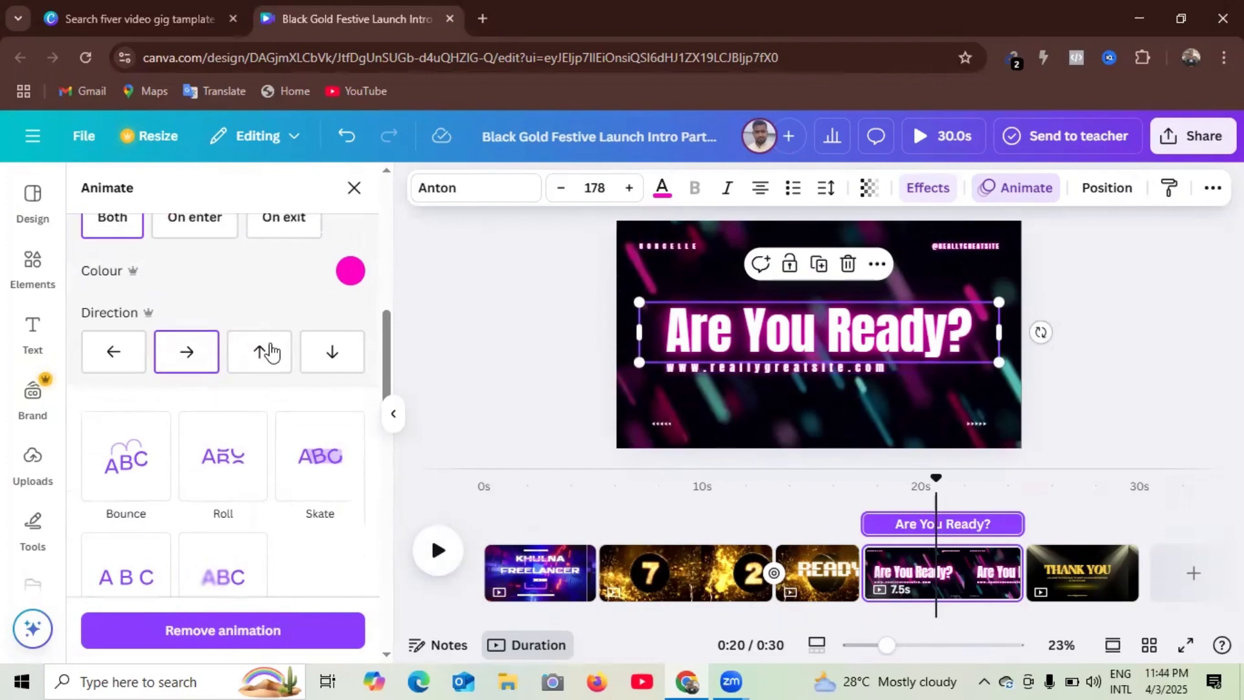
{"action": "scroll", "coordinate": [273, 357], "scroll_direction": "up", "scroll_amount": 5}
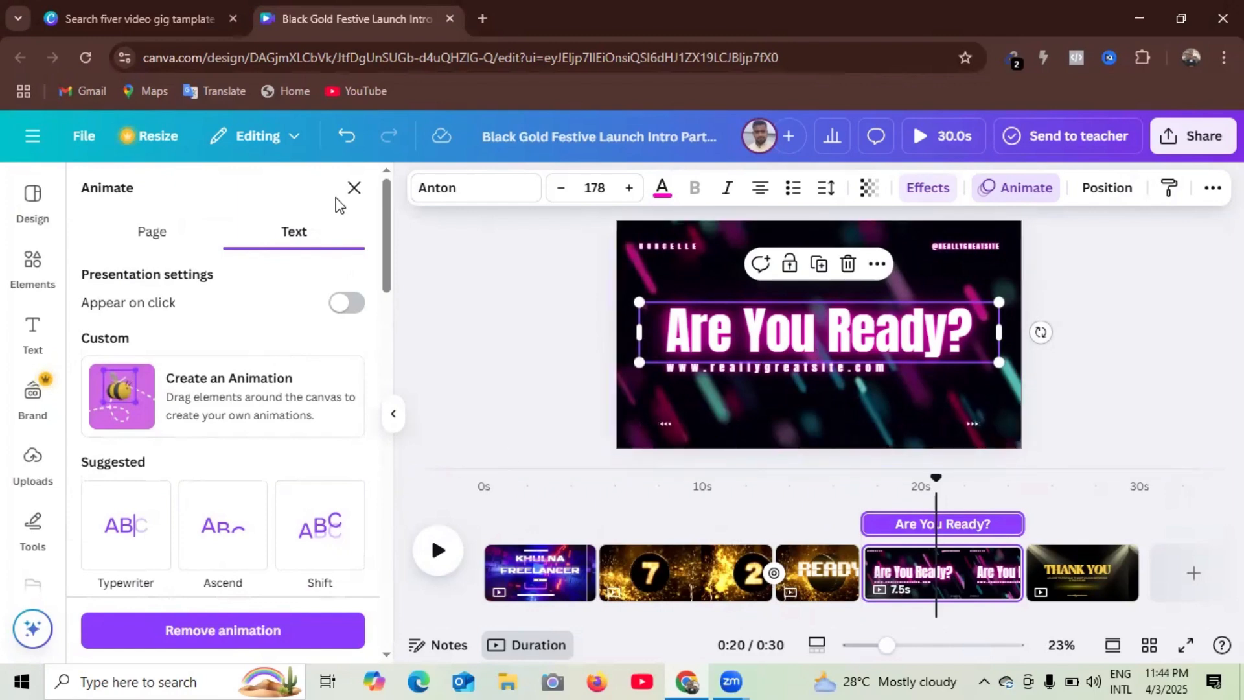
{"action": "key", "text": "Page_Up"}
{"action": "key", "text": "Page_Up"}
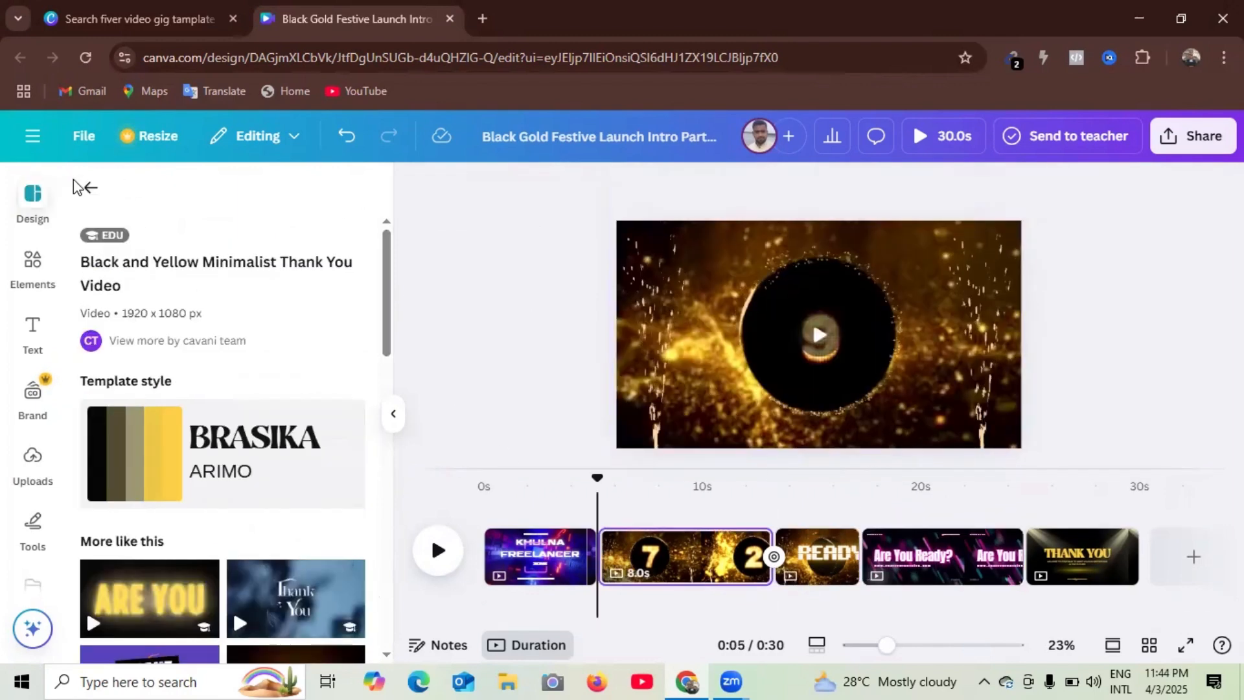
Step: Select the first page, search the elements for "music audio" and show the complete audio collection
{"action": "left_click", "coordinate": [88, 187]}
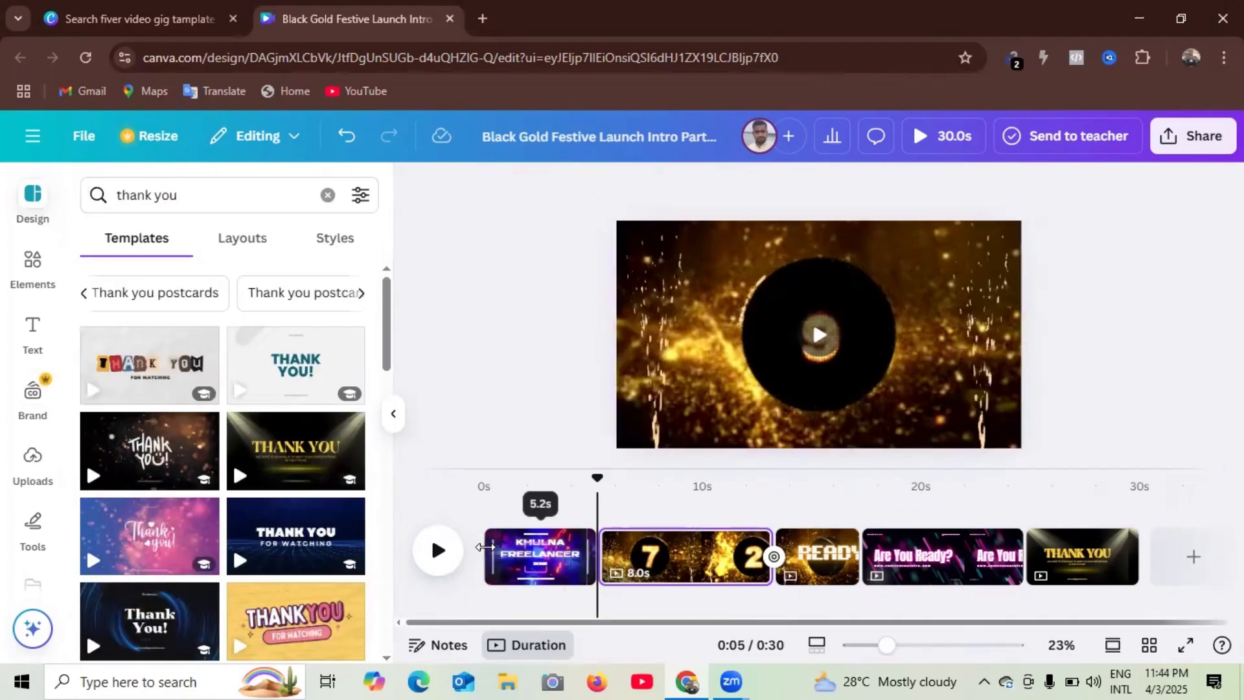
{"action": "left_click", "coordinate": [495, 551]}
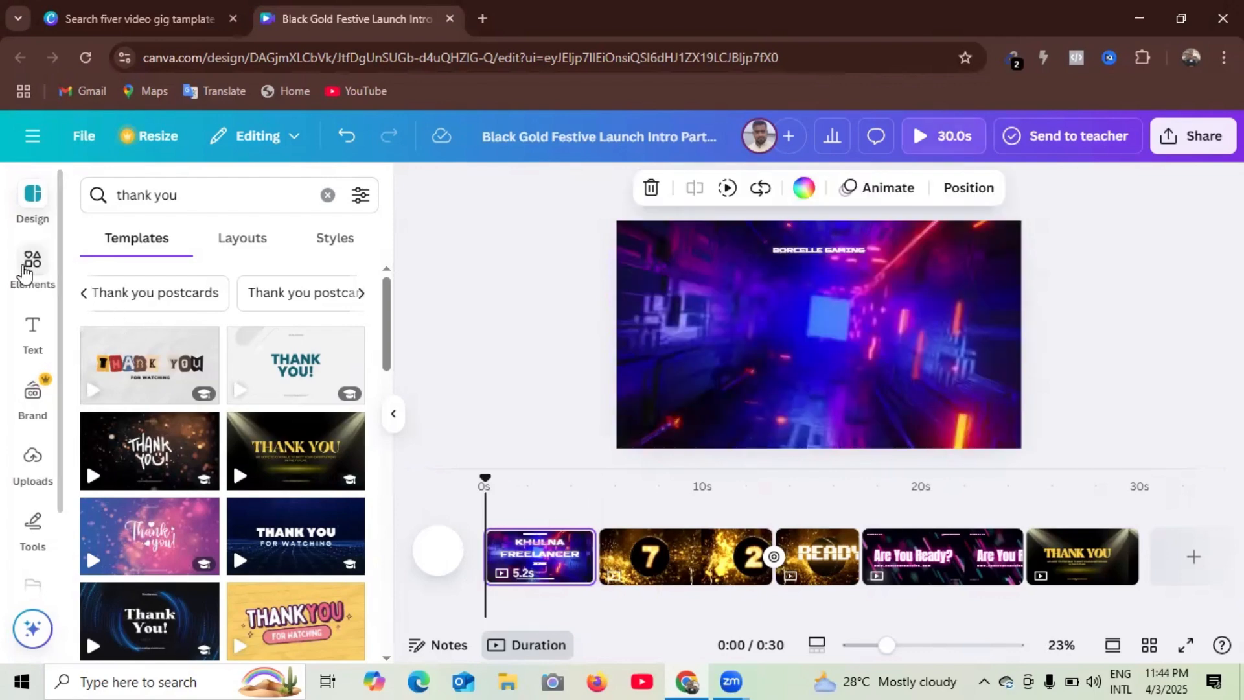
{"action": "left_click", "coordinate": [26, 267]}
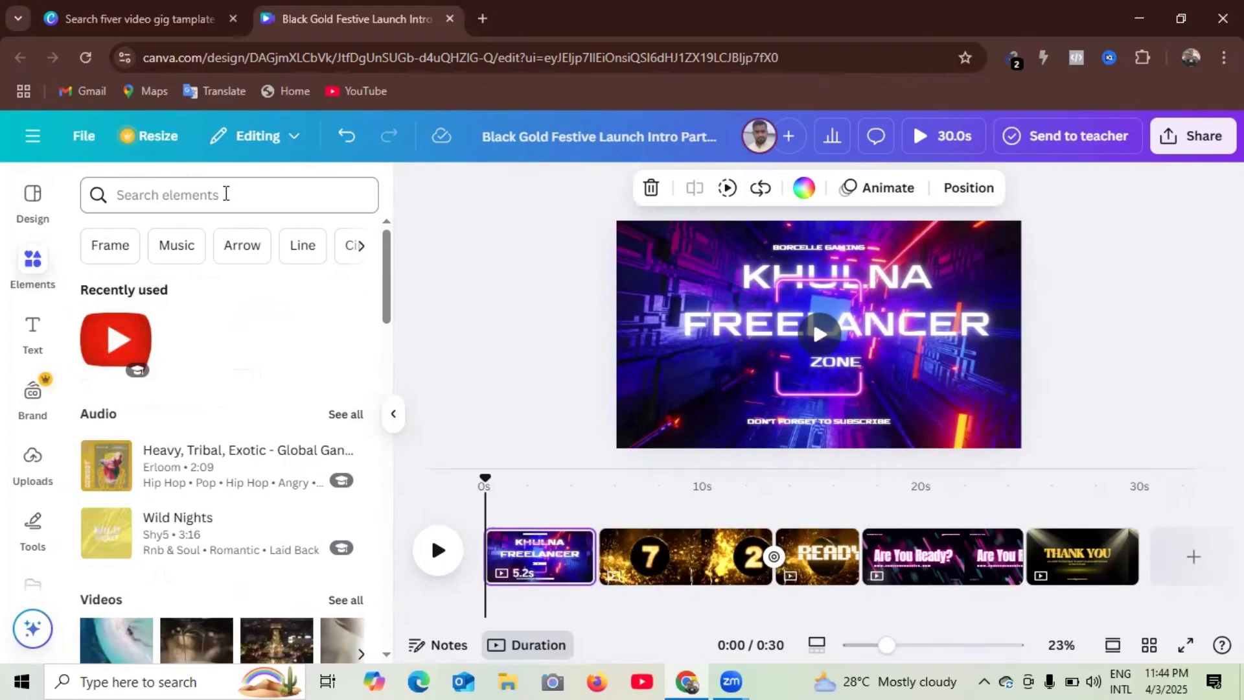
{"action": "left_click", "coordinate": [226, 193]}
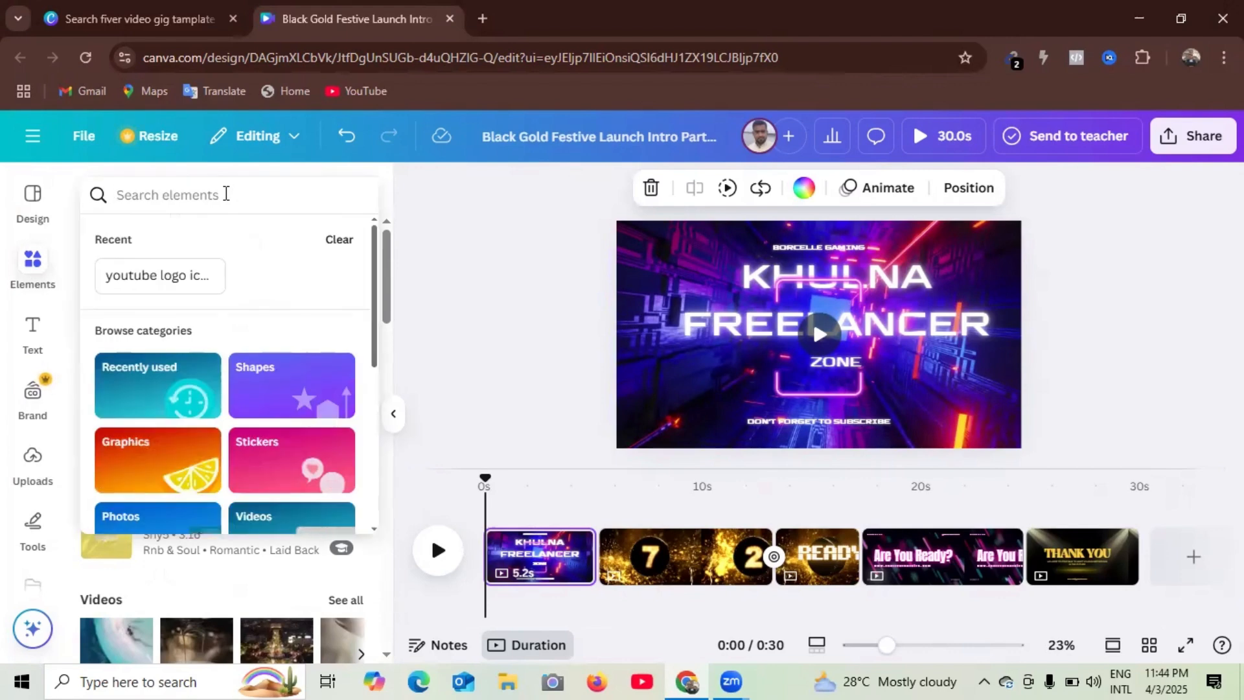
{"action": "type", "text": "audio m"}
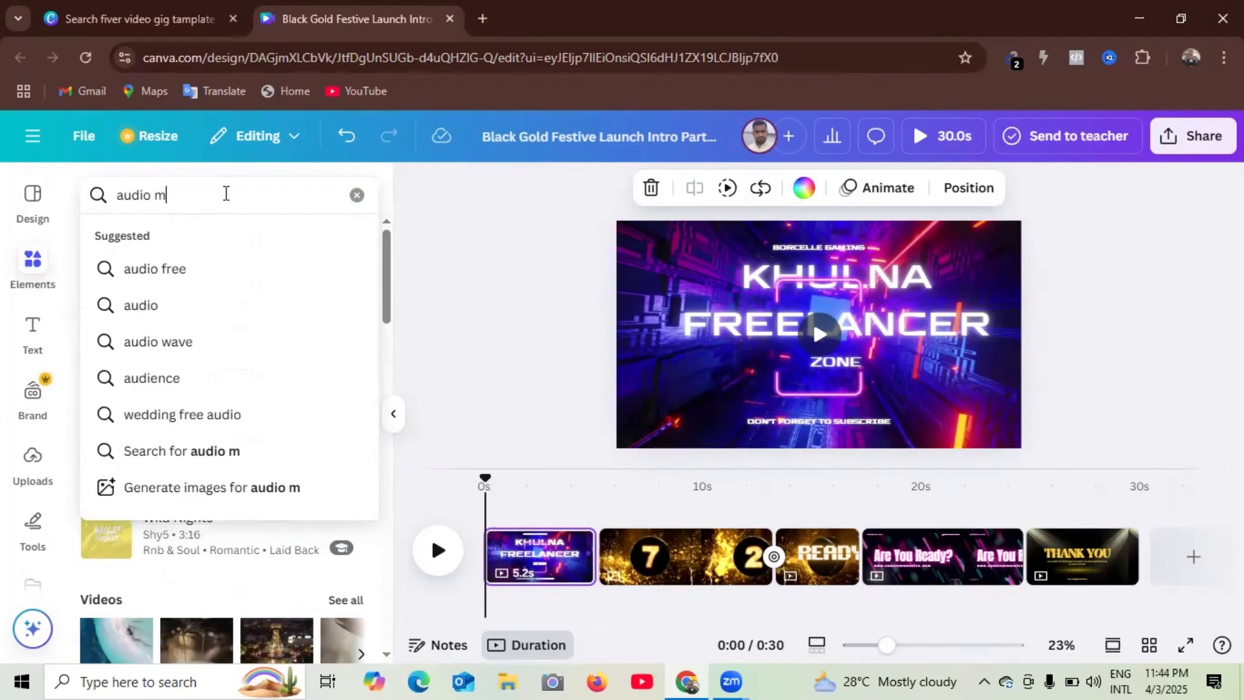
{"action": "type", "text": "usic"}
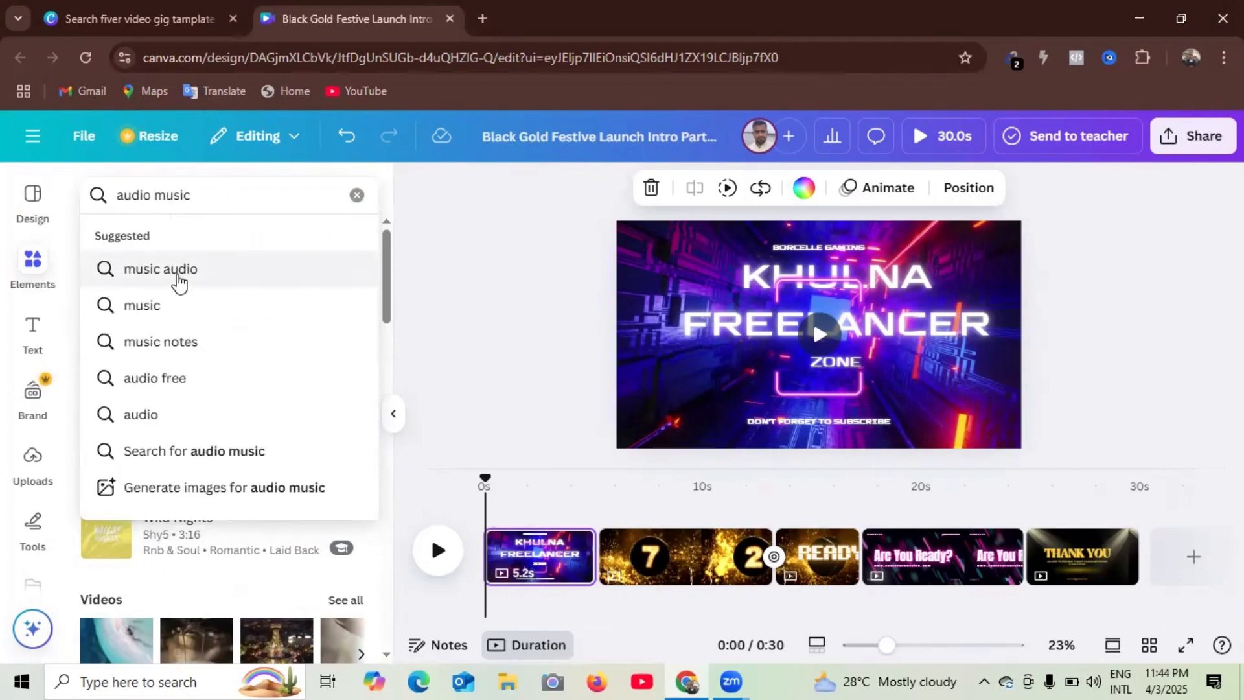
{"action": "left_click", "coordinate": [179, 281]}
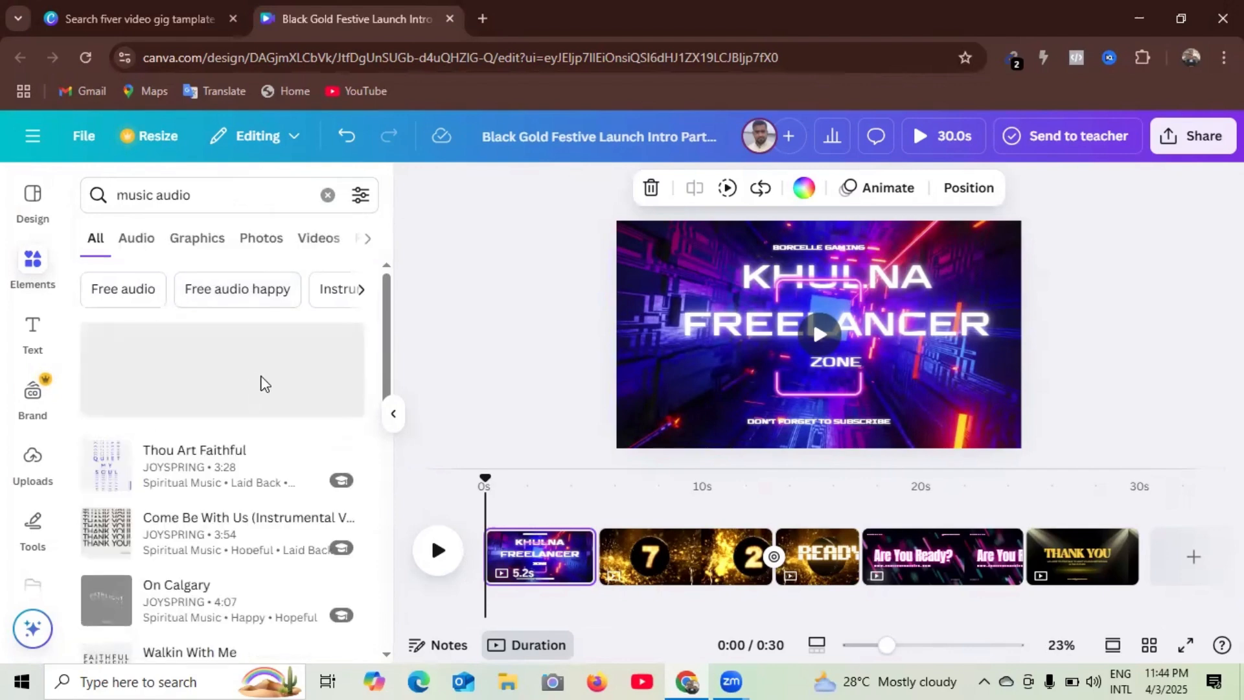
{"action": "scroll", "coordinate": [266, 375], "scroll_direction": "down", "scroll_amount": 3}
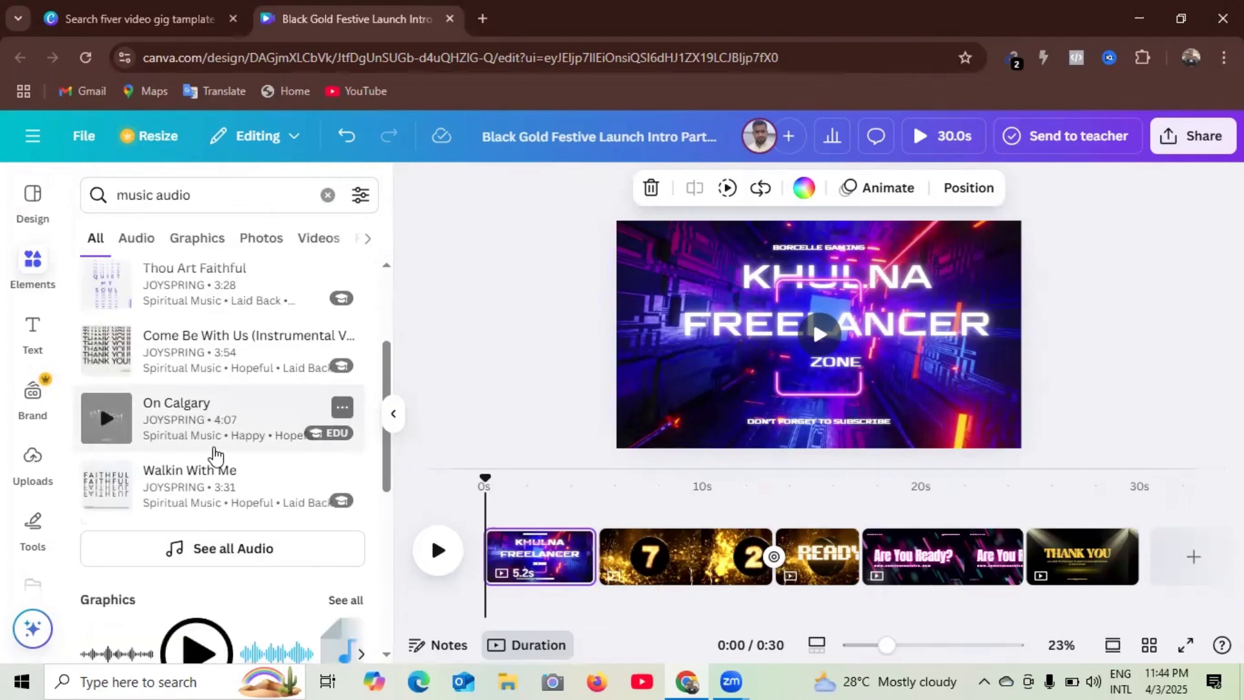
{"action": "left_click", "coordinate": [233, 551]}
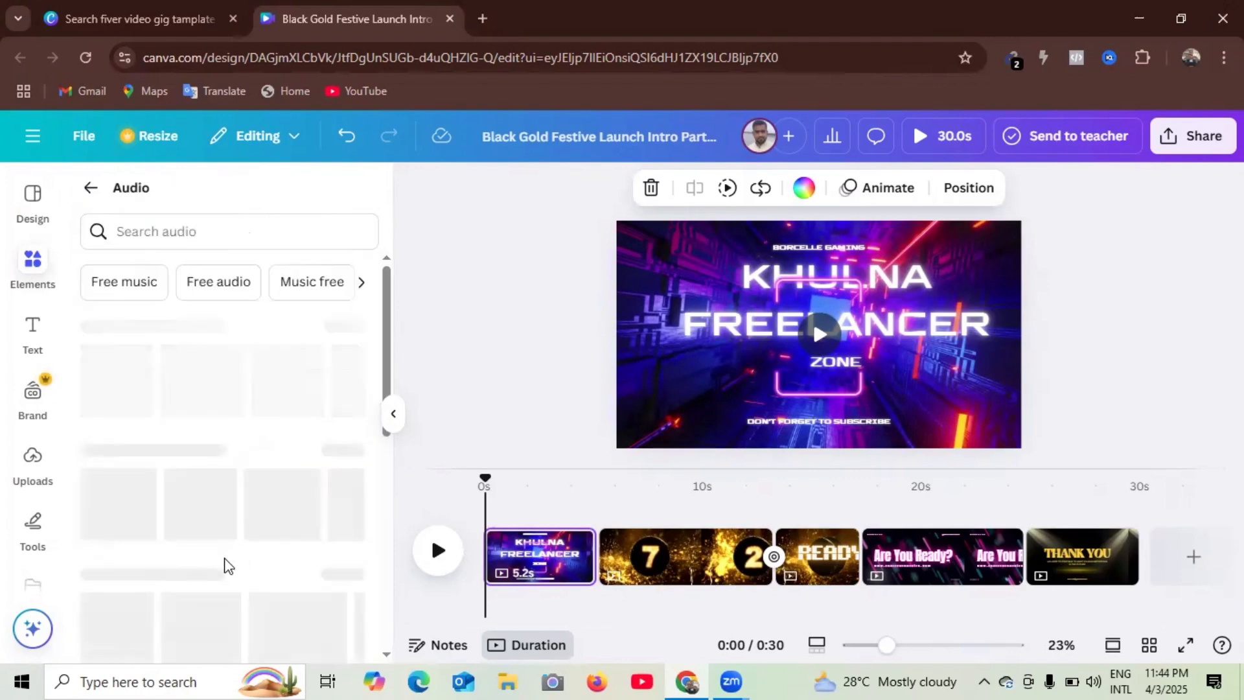
Step: Preview the Pop tracks "Move Into Me (alt. inst)" and "Captivate" in the audio collection
{"action": "scroll", "coordinate": [123, 518], "scroll_direction": "down", "scroll_amount": 3}
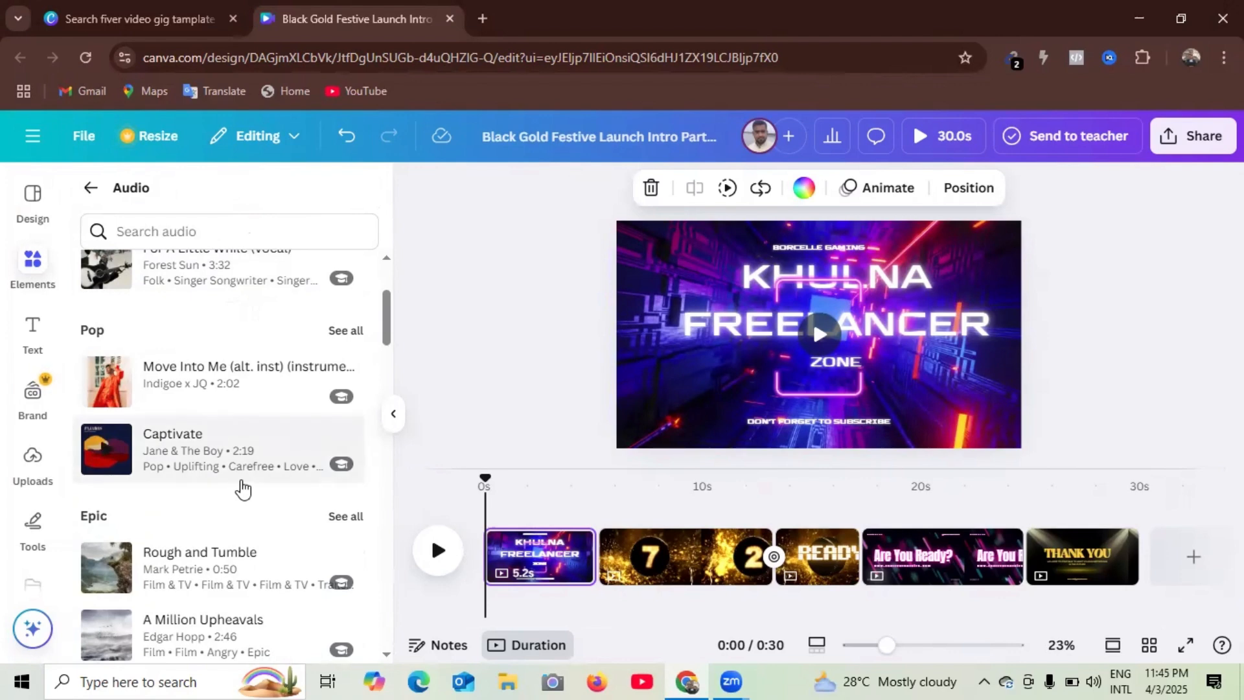
{"action": "scroll", "coordinate": [243, 489], "scroll_direction": "up", "scroll_amount": 3}
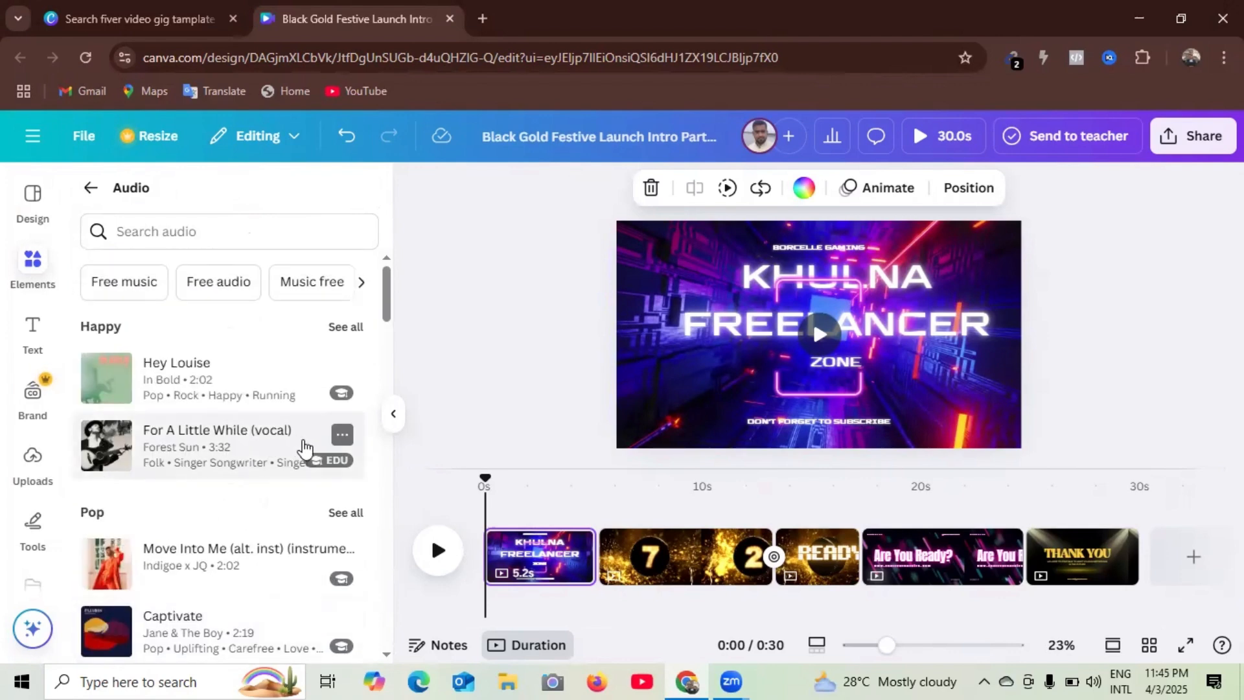
{"action": "scroll", "coordinate": [195, 466], "scroll_direction": "down", "scroll_amount": 2}
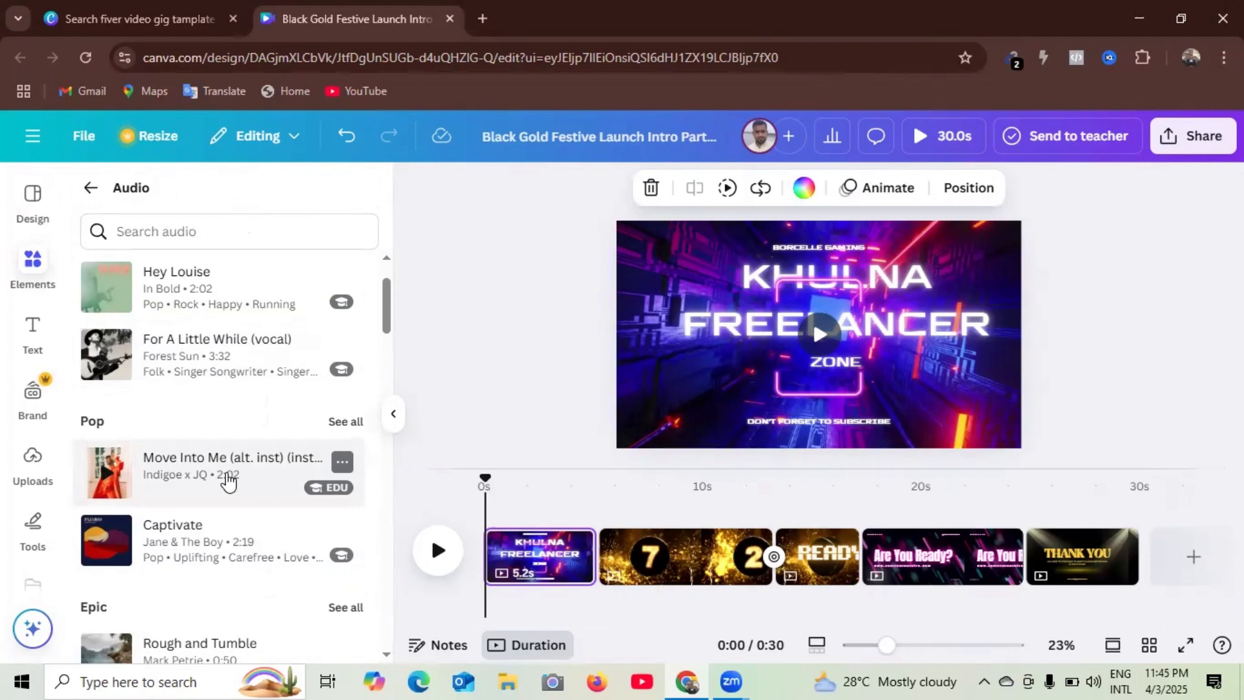
{"action": "left_click", "coordinate": [103, 481]}
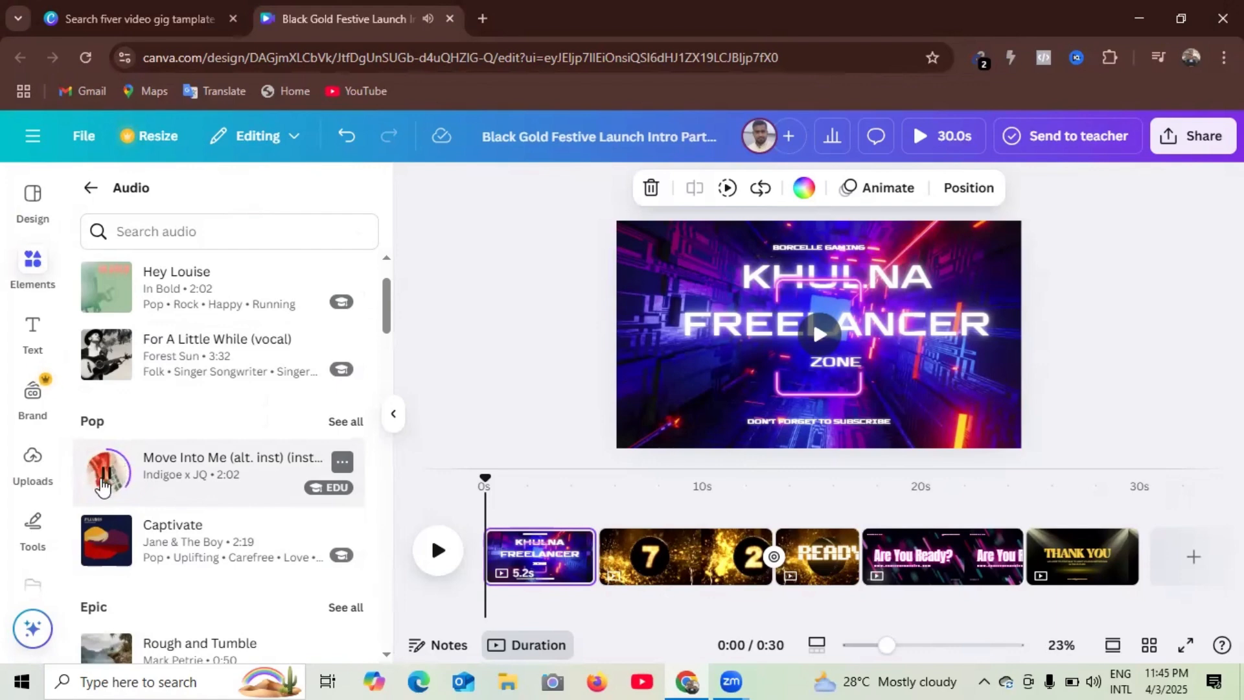
{"action": "scroll", "coordinate": [223, 499], "scroll_direction": "down", "scroll_amount": 1}
{"action": "scroll", "coordinate": [181, 524], "scroll_direction": "down", "scroll_amount": 1}
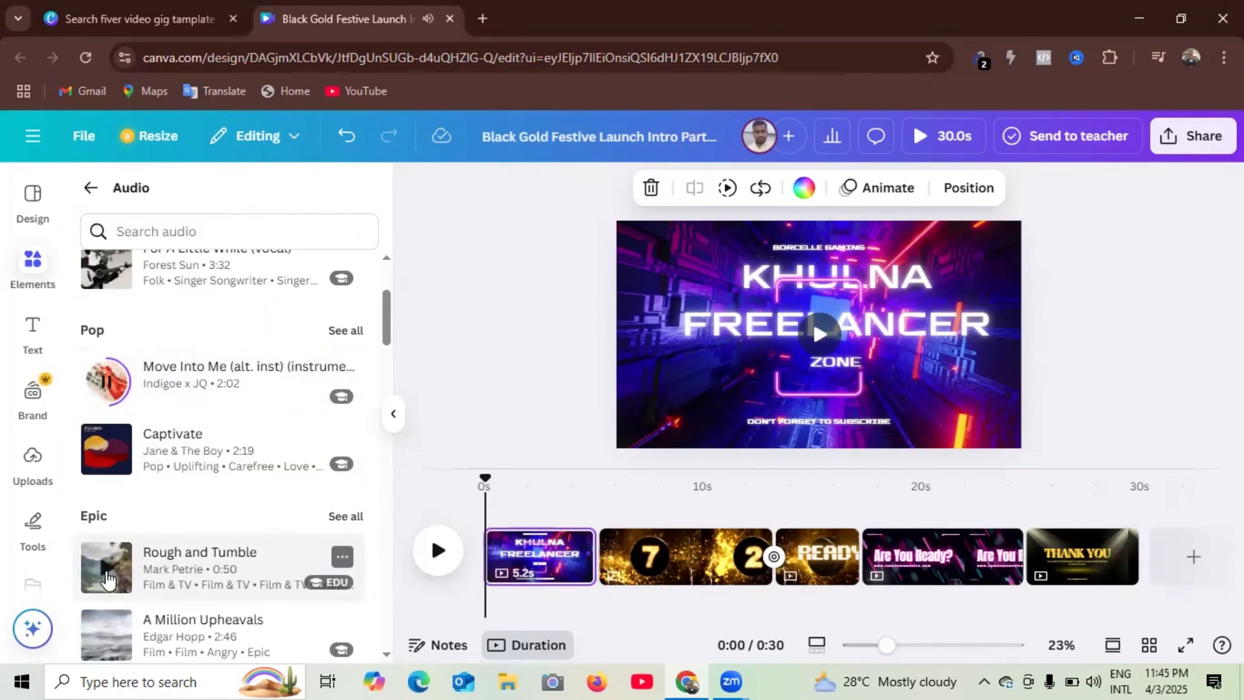
{"action": "left_click", "coordinate": [115, 464]}
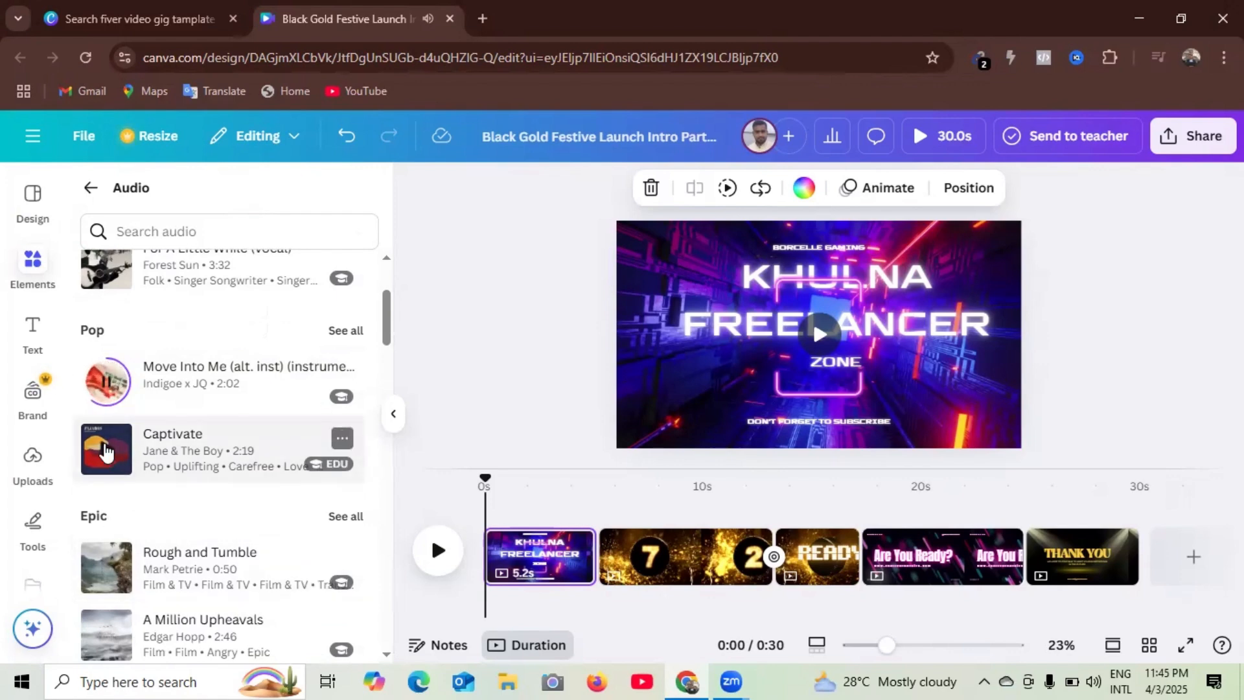
Step: Preview the piano track "Reflection (solo piano)" and the ambient track "Chill Nature - Deep Reflection", stopping playback at the end
{"action": "scroll", "coordinate": [154, 533], "scroll_direction": "down", "scroll_amount": 4}
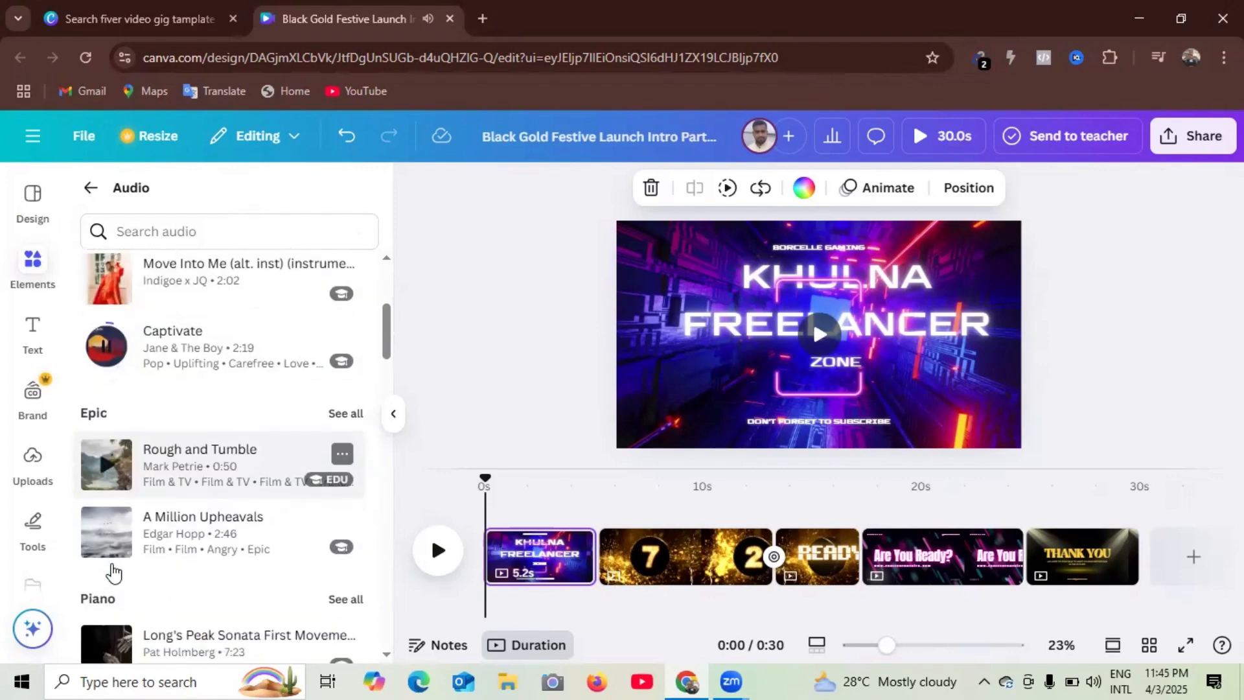
{"action": "scroll", "coordinate": [154, 533], "scroll_direction": "down", "scroll_amount": 2}
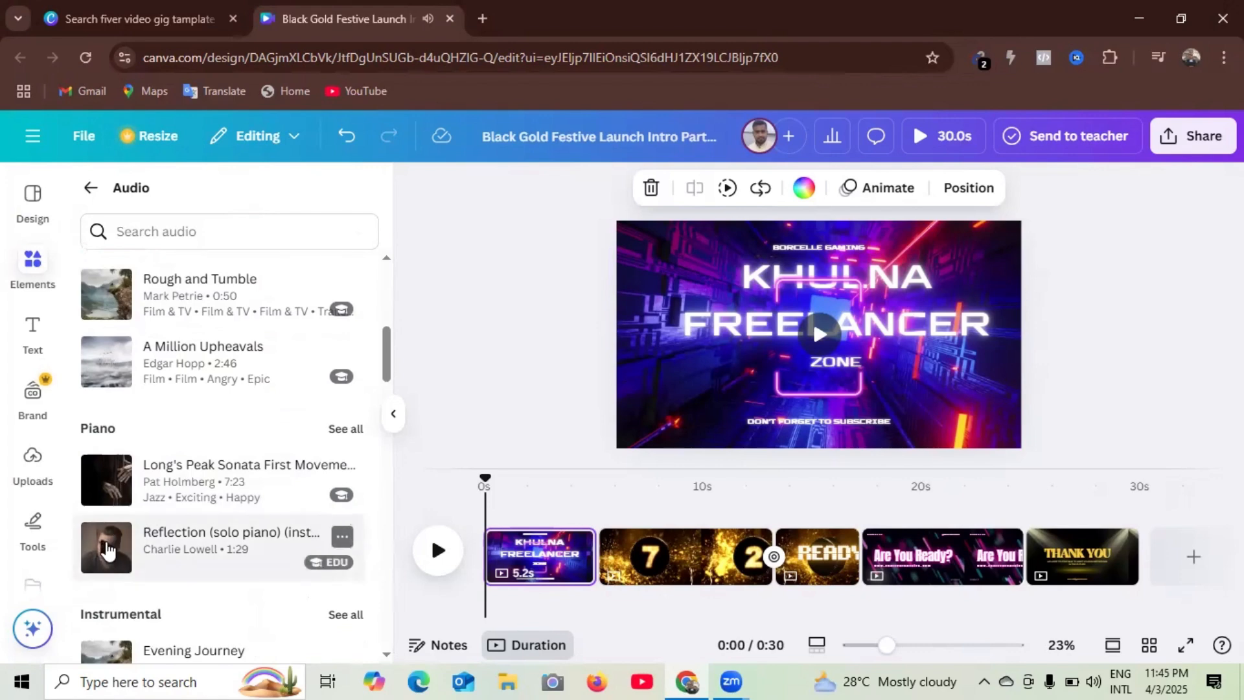
{"action": "left_click", "coordinate": [107, 551]}
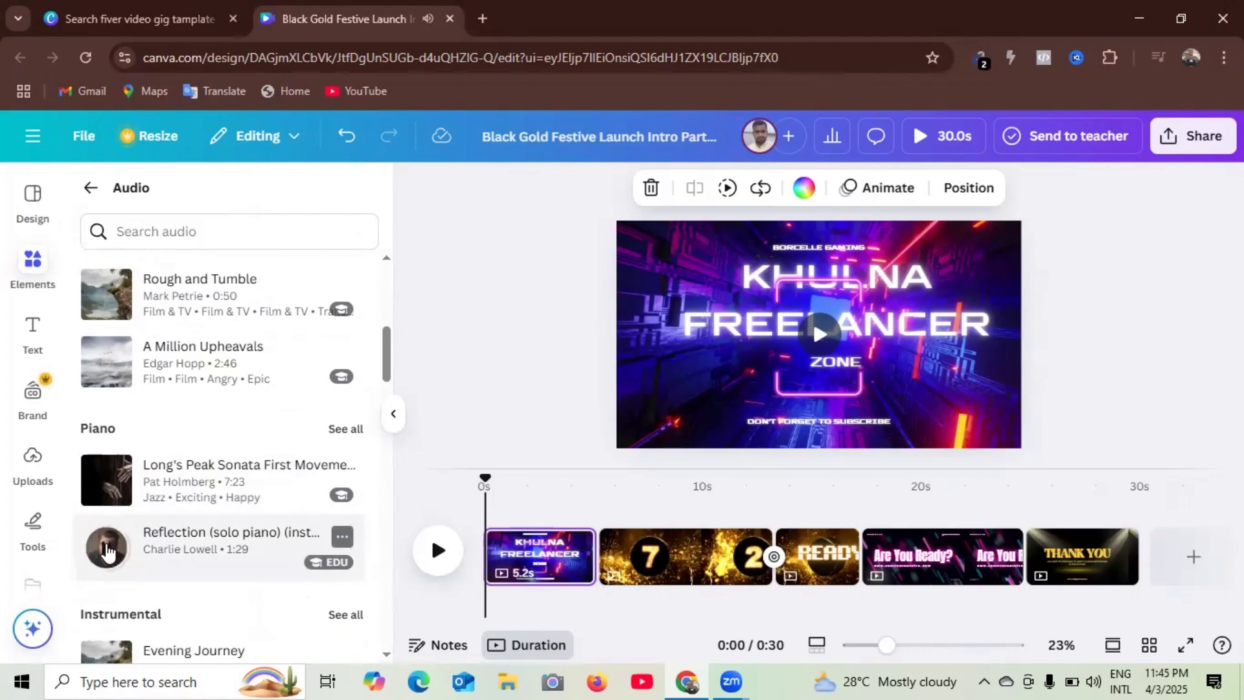
{"action": "scroll", "coordinate": [142, 558], "scroll_direction": "down", "scroll_amount": 4}
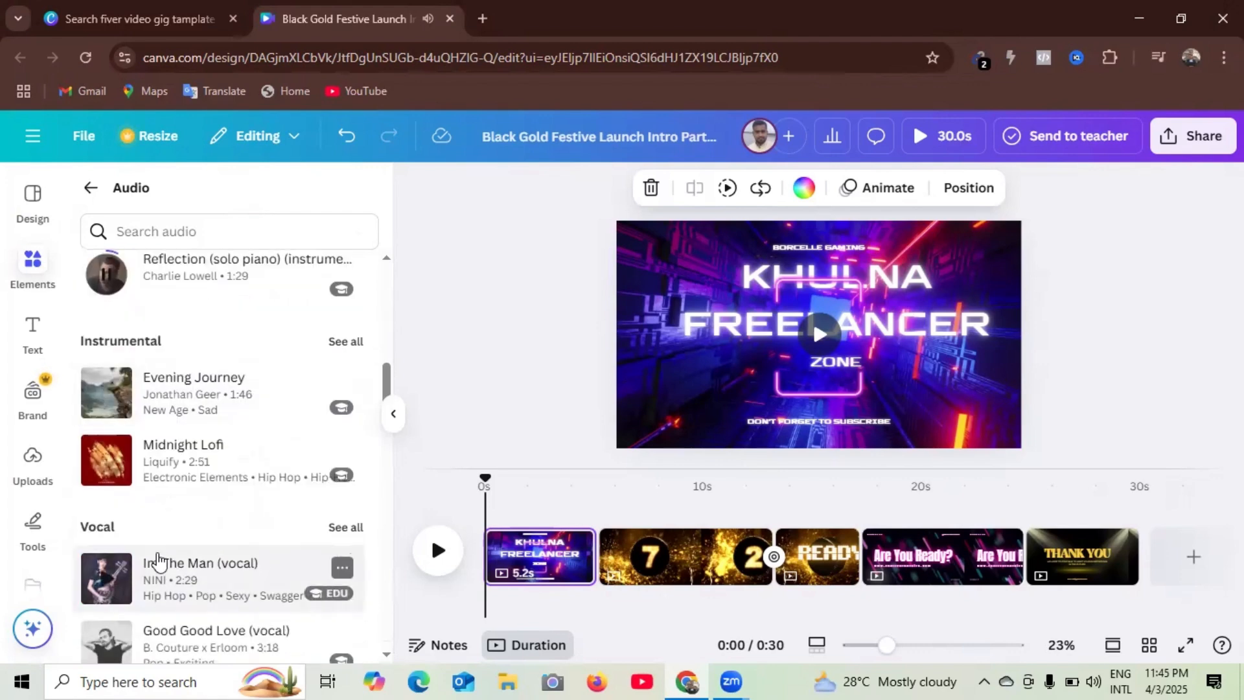
{"action": "scroll", "coordinate": [140, 563], "scroll_direction": "down", "scroll_amount": 3}
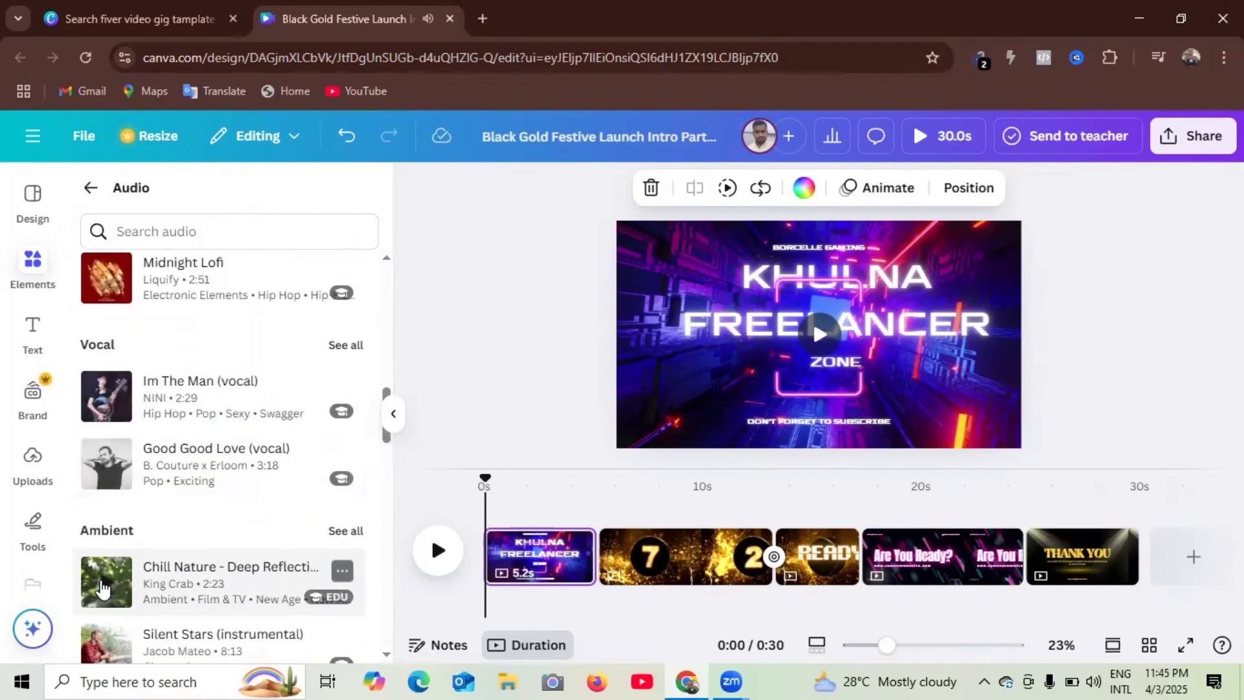
{"action": "scroll", "coordinate": [107, 583], "scroll_direction": "down", "scroll_amount": 3}
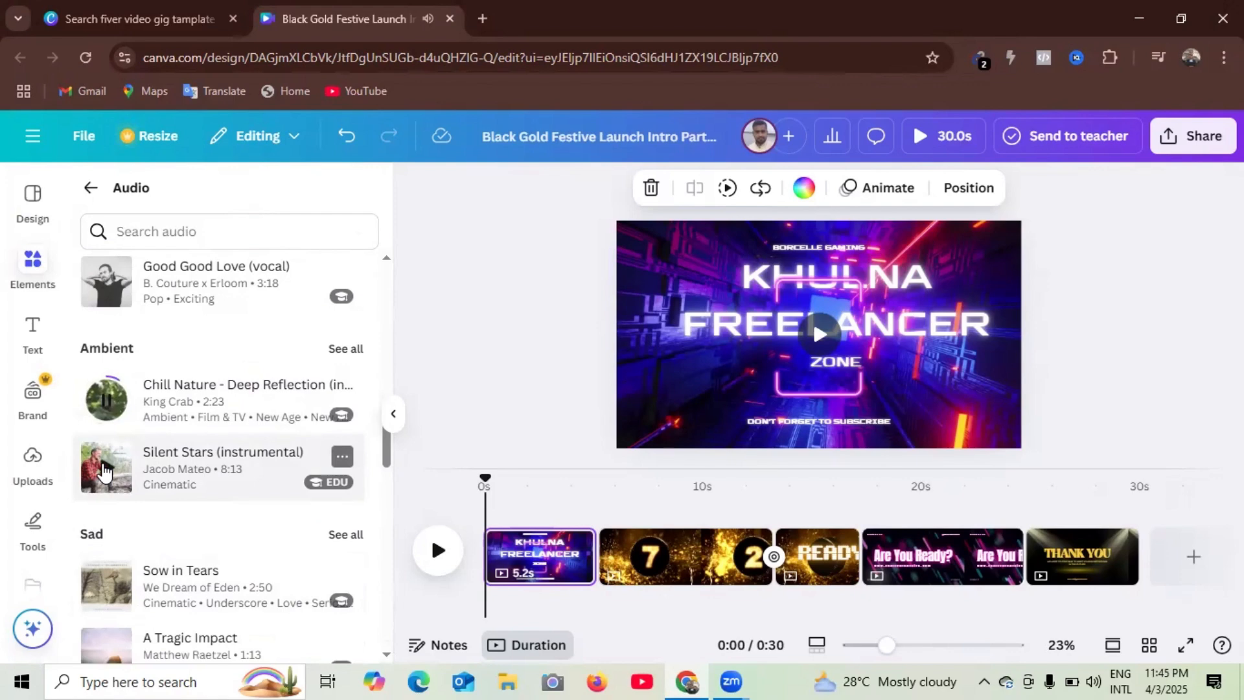
{"action": "left_click", "coordinate": [110, 407]}
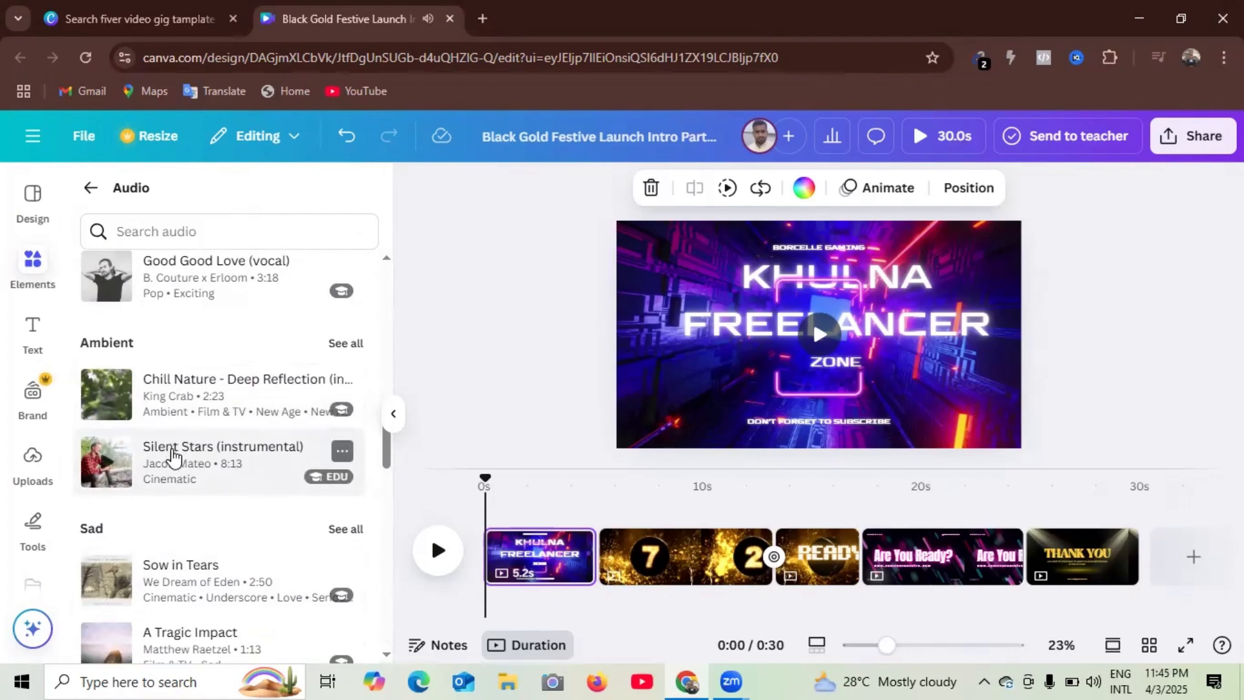
Step: Examine the remaining audio categories, from Sad, Love and Trap through Cinematic, Wedding and YouTube, for suitable background music
{"action": "scroll", "coordinate": [172, 457], "scroll_direction": "down", "scroll_amount": 3}
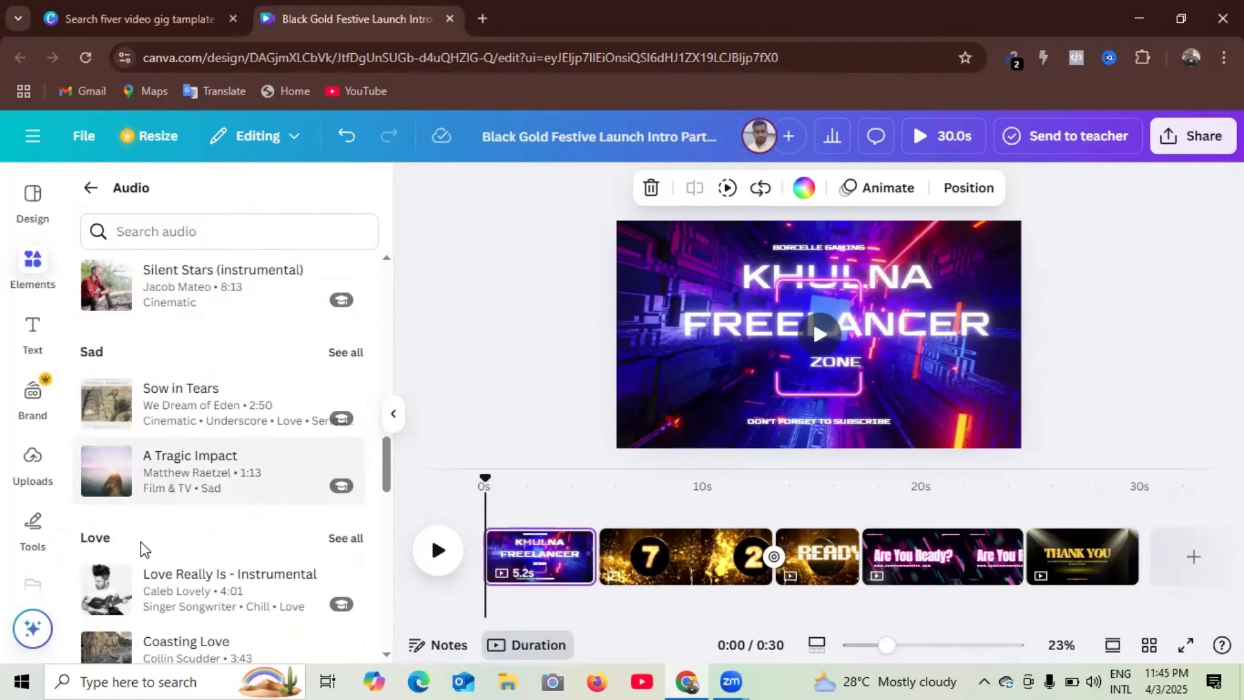
{"action": "scroll", "coordinate": [141, 541], "scroll_direction": "up", "scroll_amount": 3}
{"action": "scroll", "coordinate": [113, 367], "scroll_direction": "up", "scroll_amount": 3}
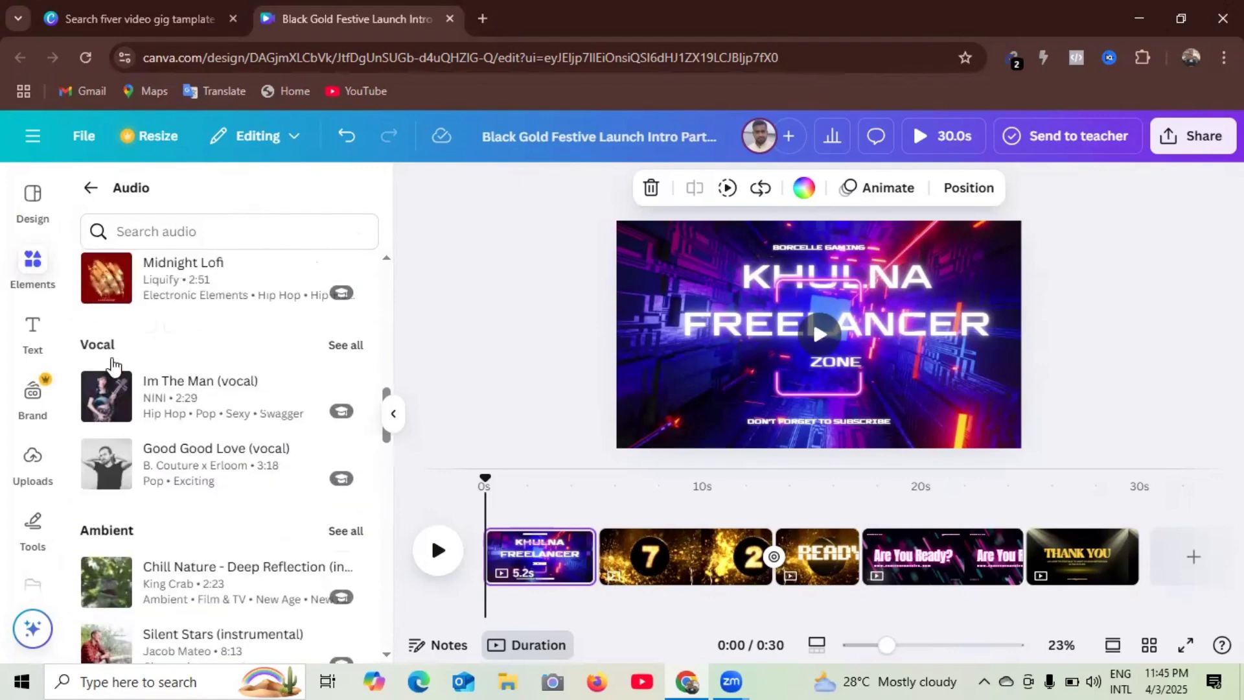
{"action": "scroll", "coordinate": [205, 402], "scroll_direction": "down", "scroll_amount": 8}
{"action": "scroll", "coordinate": [196, 428], "scroll_direction": "down", "scroll_amount": 3}
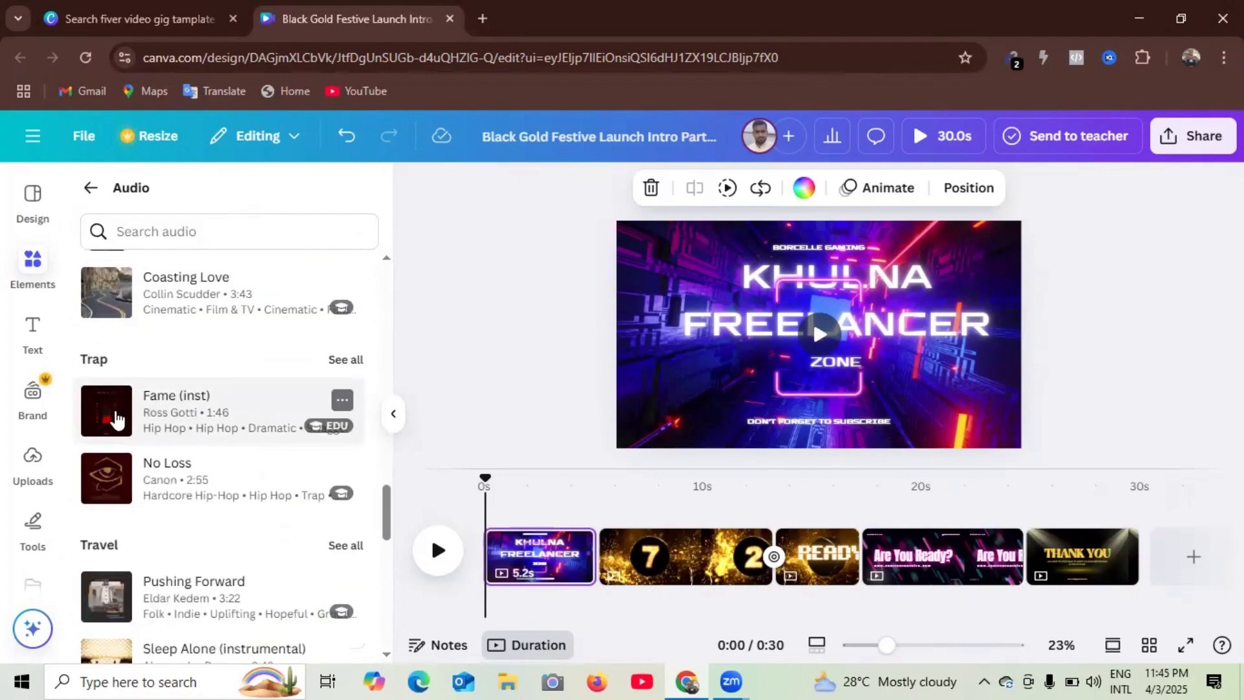
{"action": "scroll", "coordinate": [194, 444], "scroll_direction": "down", "scroll_amount": 3}
{"action": "scroll", "coordinate": [146, 477], "scroll_direction": "down", "scroll_amount": 2}
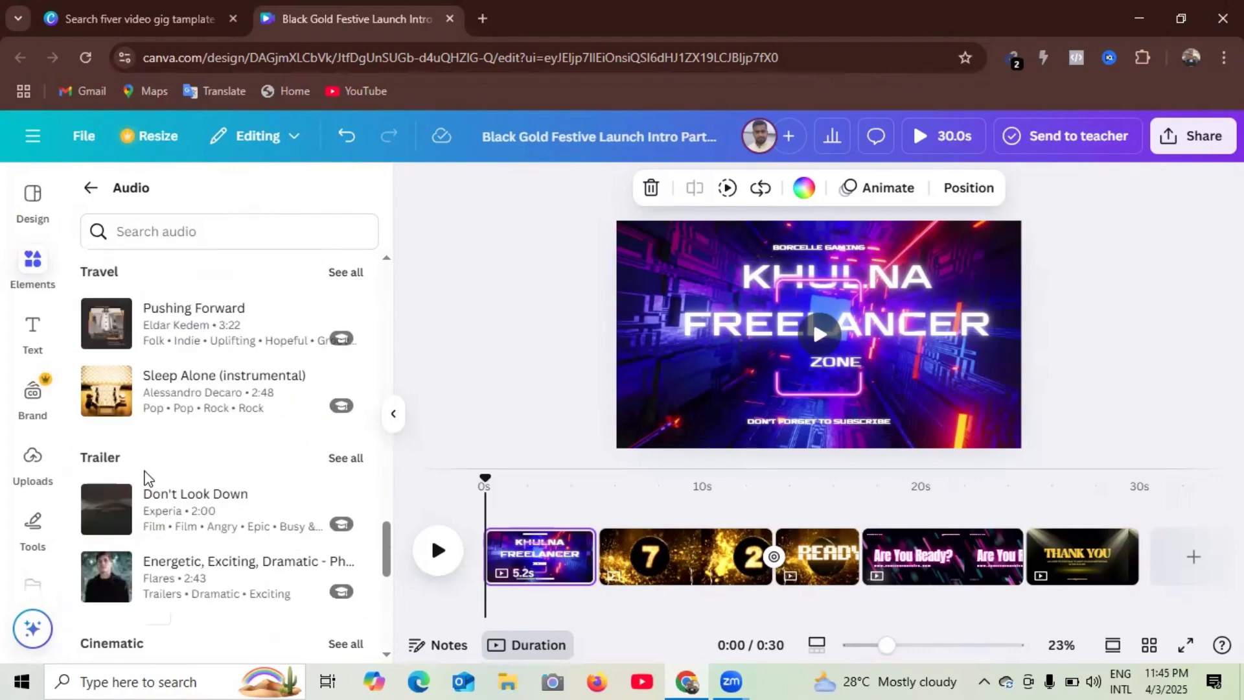
{"action": "scroll", "coordinate": [195, 463], "scroll_direction": "down", "scroll_amount": 3}
{"action": "scroll", "coordinate": [221, 455], "scroll_direction": "down", "scroll_amount": 3}
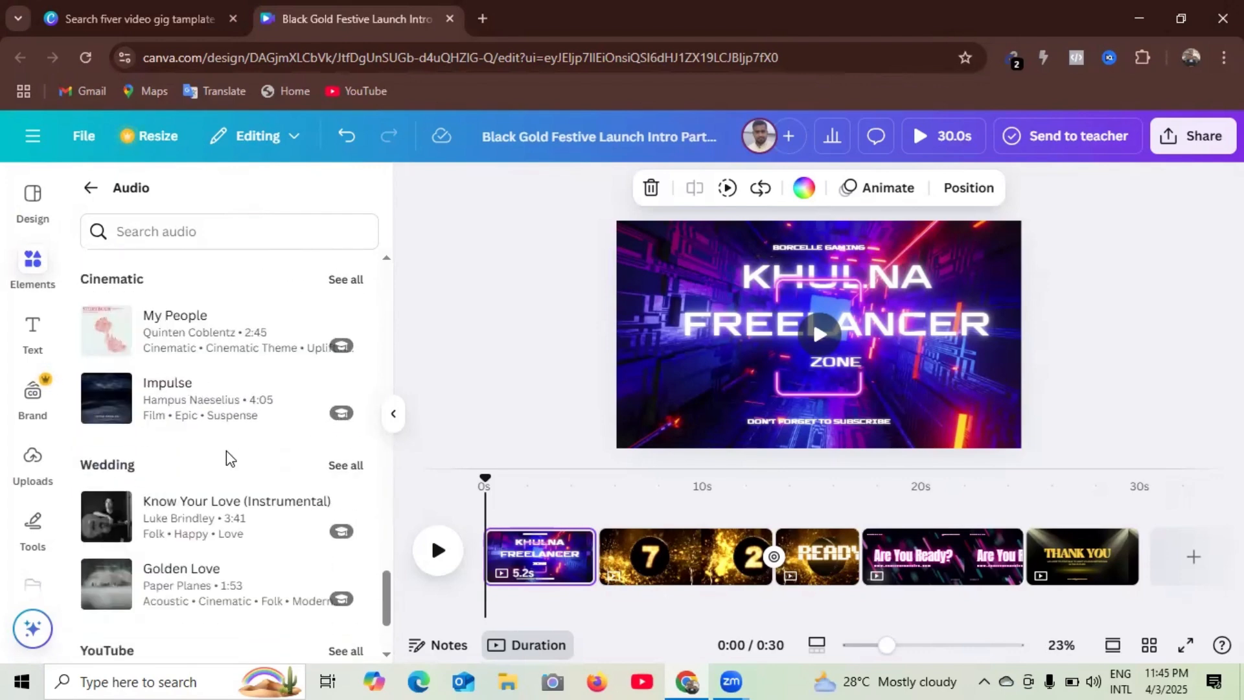
{"action": "scroll", "coordinate": [239, 473], "scroll_direction": "down", "scroll_amount": 2}
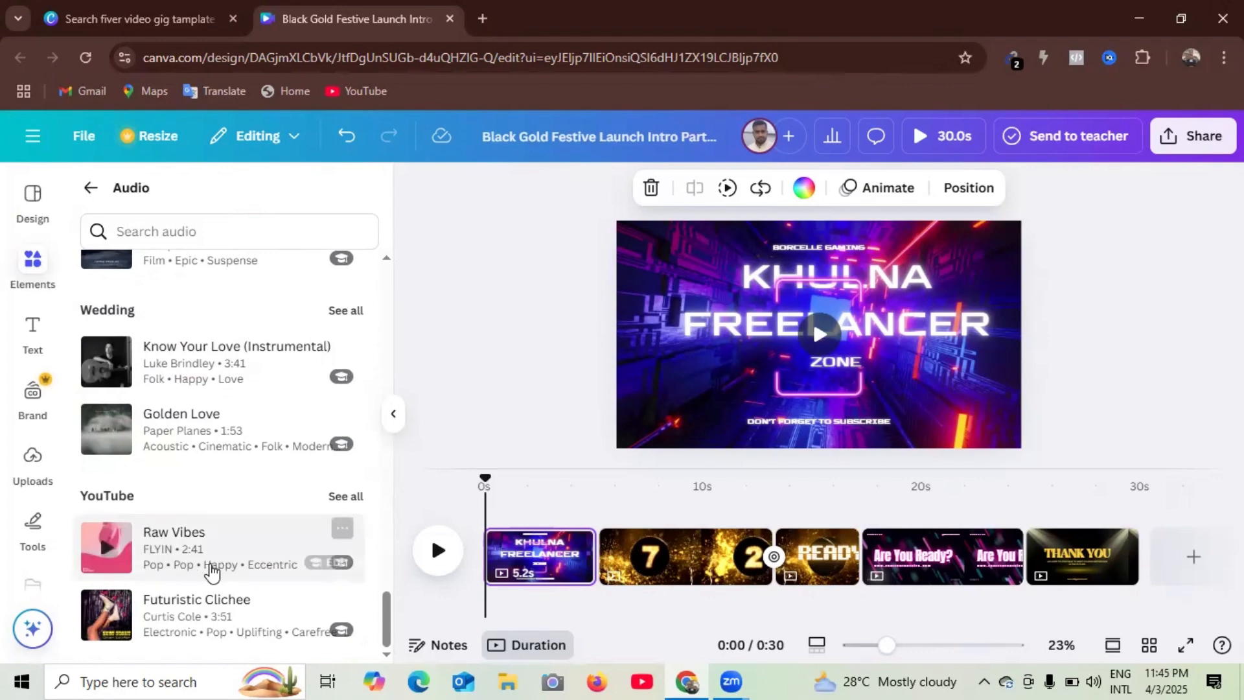
{"action": "scroll", "coordinate": [216, 572], "scroll_direction": "up", "scroll_amount": 3}
{"action": "scroll", "coordinate": [220, 574], "scroll_direction": "up", "scroll_amount": 3}
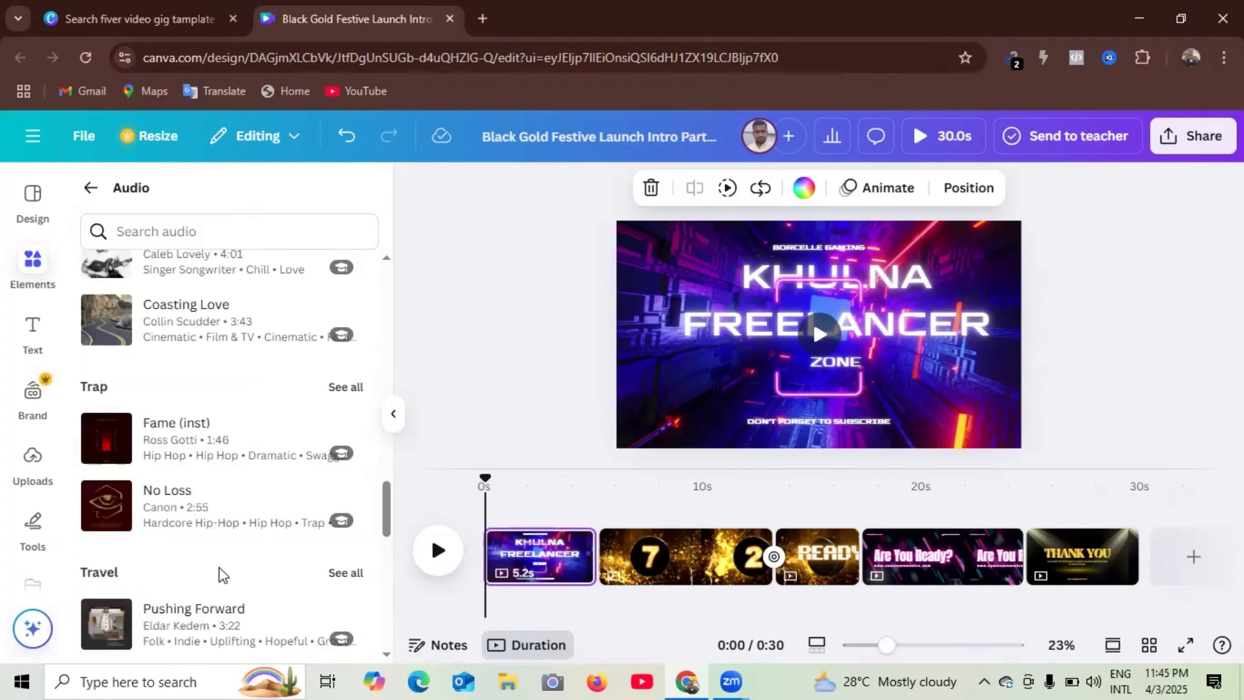
{"action": "scroll", "coordinate": [223, 574], "scroll_direction": "up", "scroll_amount": 5}
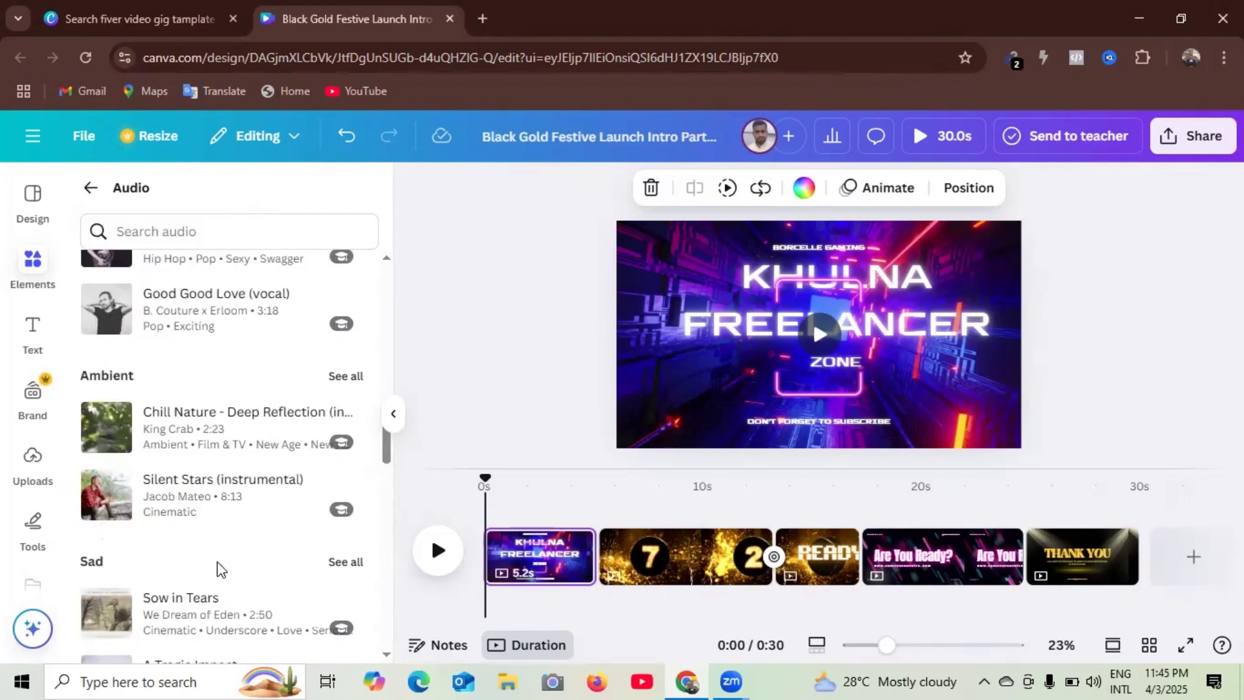
{"action": "scroll", "coordinate": [216, 560], "scroll_direction": "up", "scroll_amount": 10}
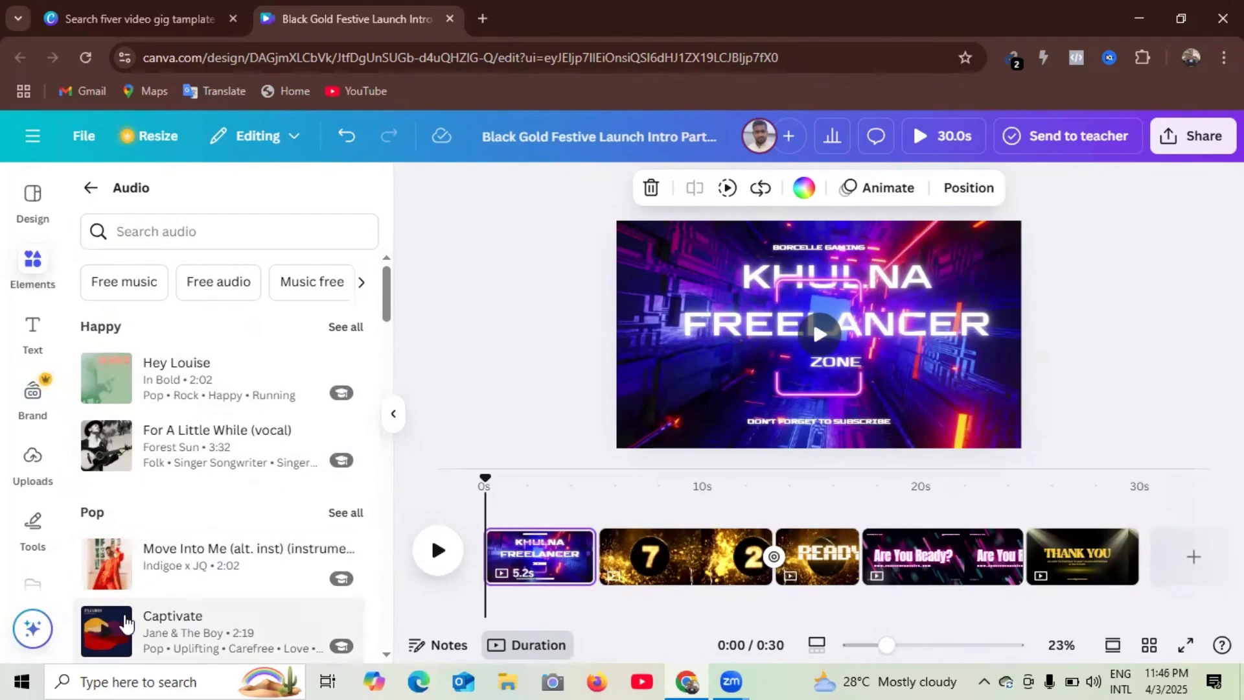
Step: Look at the uploaded media area and return to the audio collection
{"action": "left_click", "coordinate": [33, 461]}
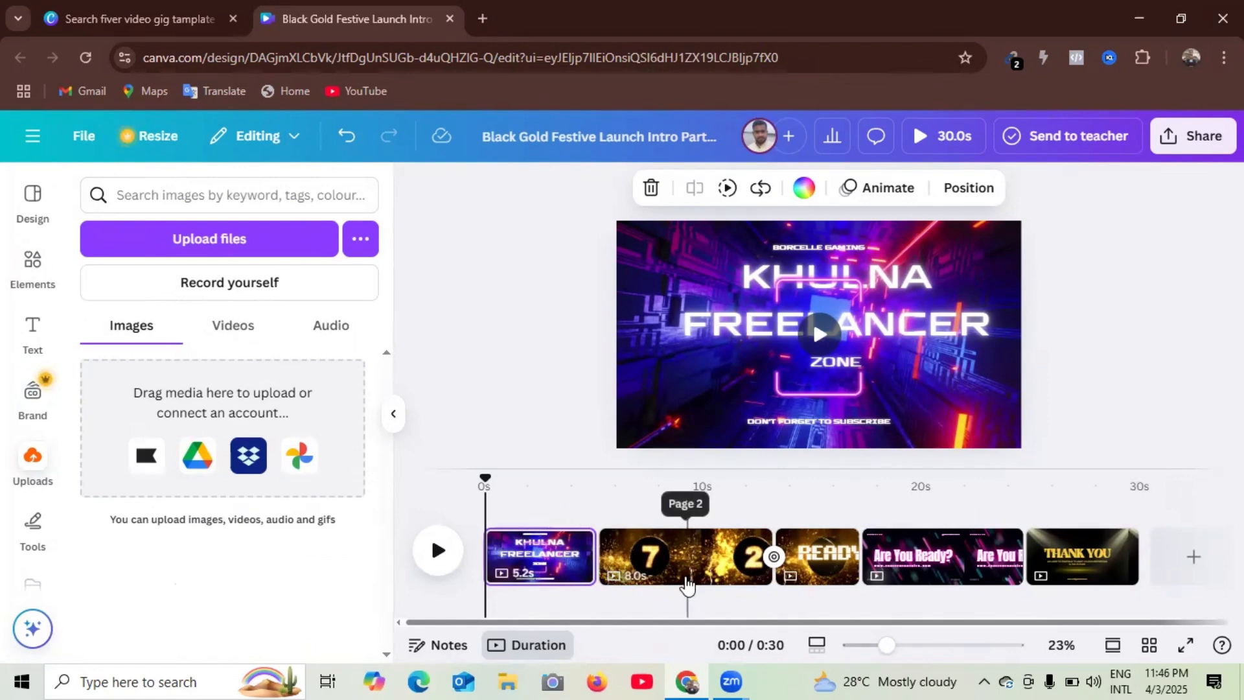
{"action": "left_click", "coordinate": [25, 288]}
{"action": "scroll", "coordinate": [233, 445], "scroll_direction": "down", "scroll_amount": 1}
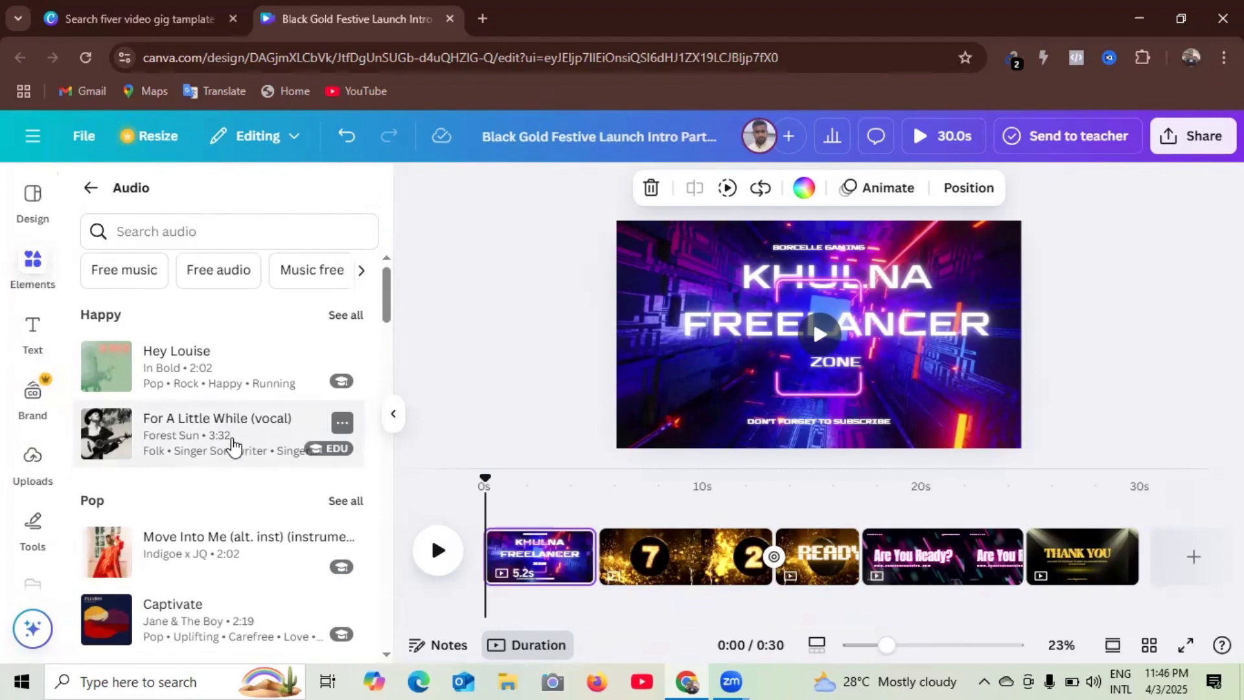
{"action": "scroll", "coordinate": [236, 444], "scroll_direction": "down", "scroll_amount": 4}
{"action": "scroll", "coordinate": [217, 421], "scroll_direction": "up", "scroll_amount": 4}
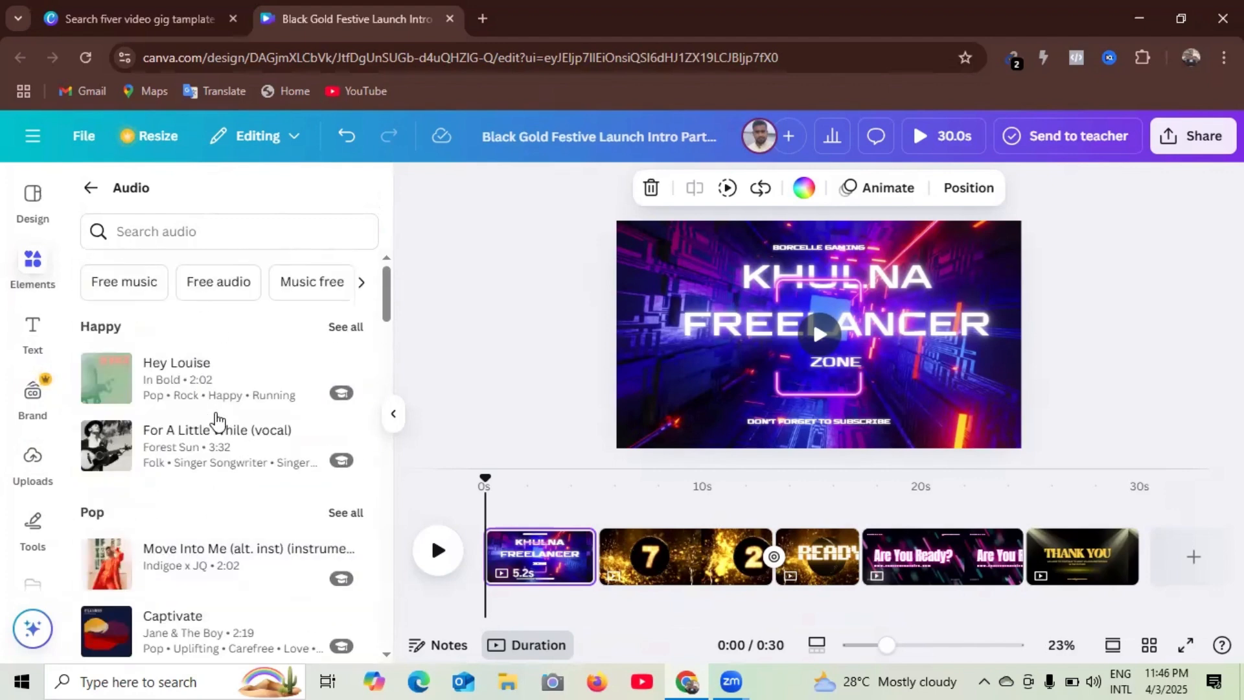
Step: Preview the Instrumental track "Evening Journey", add it to the video timeline from the first page, and stop the preview
{"action": "scroll", "coordinate": [217, 421], "scroll_direction": "down", "scroll_amount": 5}
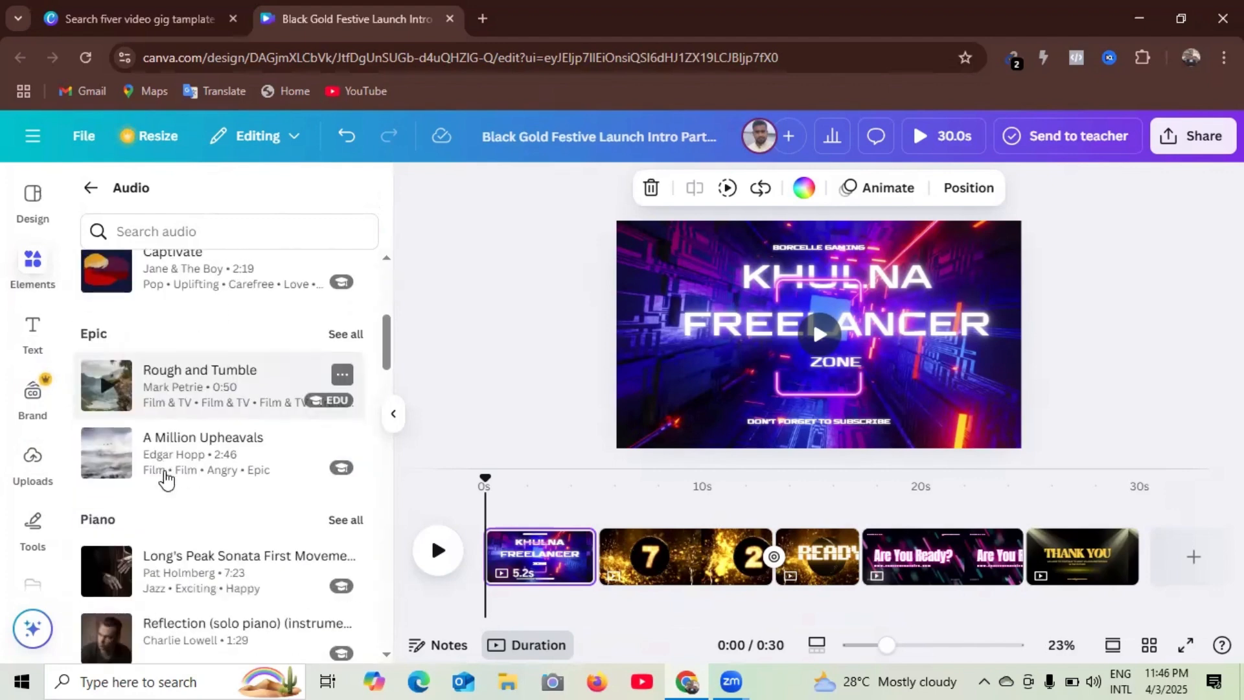
{"action": "scroll", "coordinate": [214, 499], "scroll_direction": "down", "scroll_amount": 1}
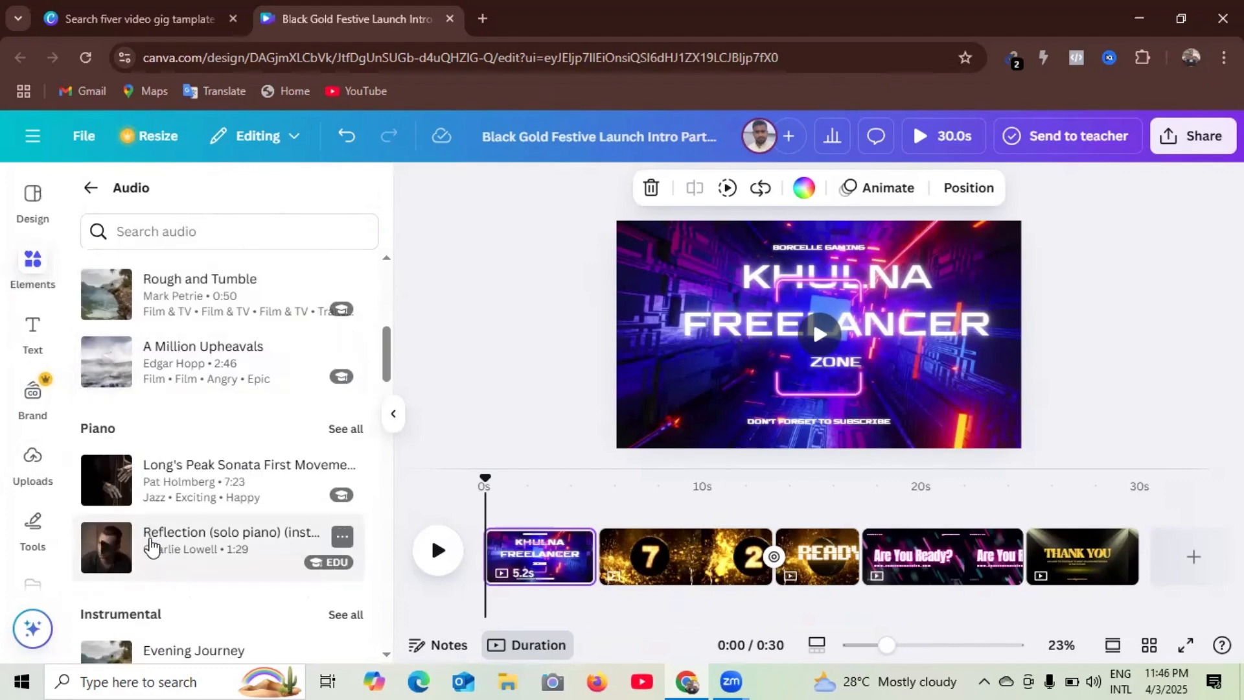
{"action": "scroll", "coordinate": [151, 548], "scroll_direction": "down", "scroll_amount": 2}
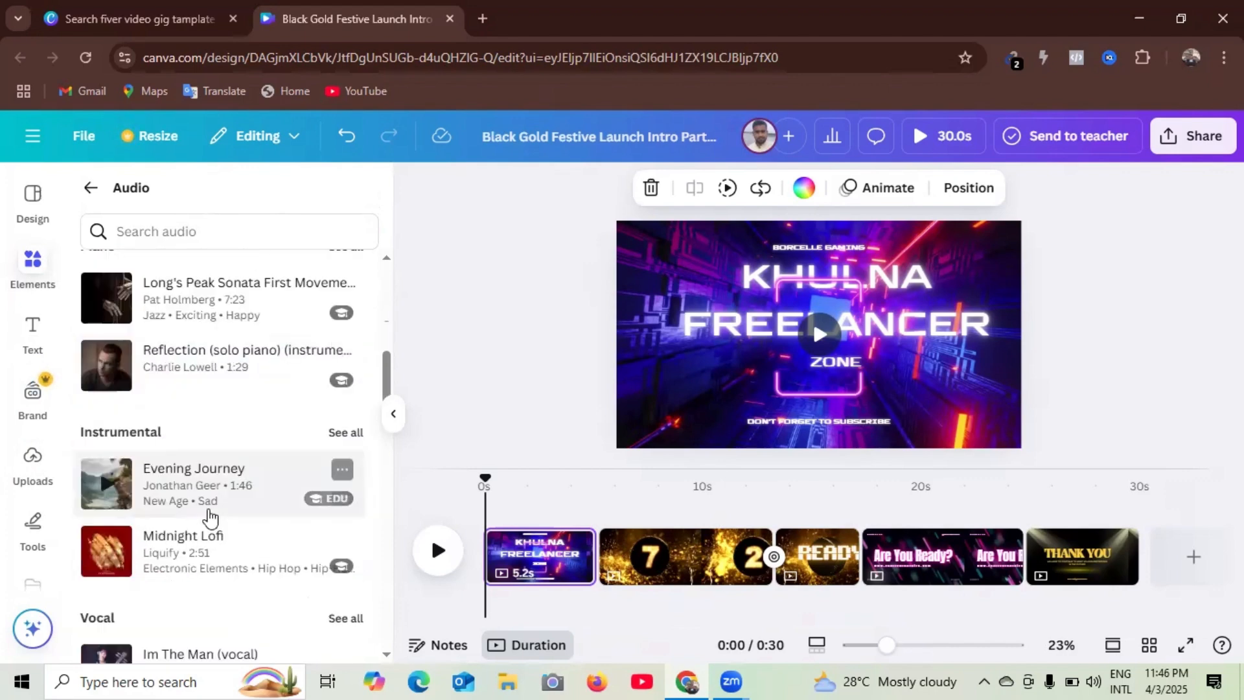
{"action": "left_click", "coordinate": [107, 483]}
{"action": "scroll", "coordinate": [208, 495], "scroll_direction": "down", "scroll_amount": 2}
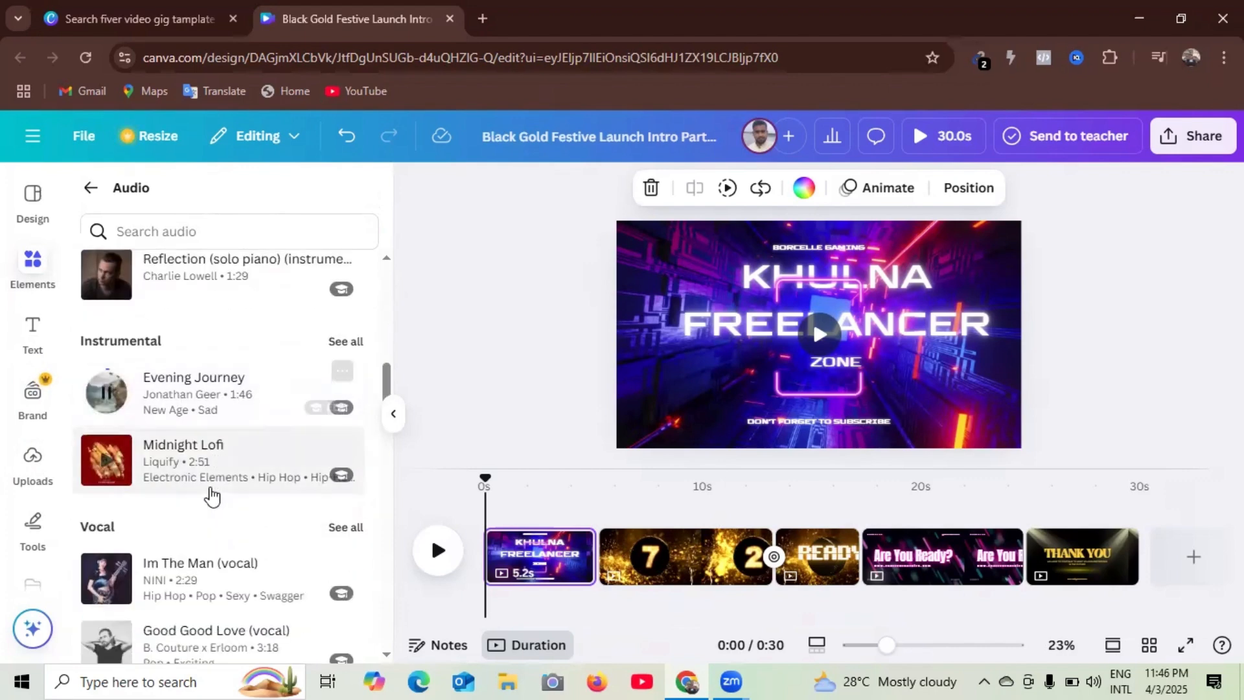
{"action": "scroll", "coordinate": [210, 496], "scroll_direction": "up", "scroll_amount": 1}
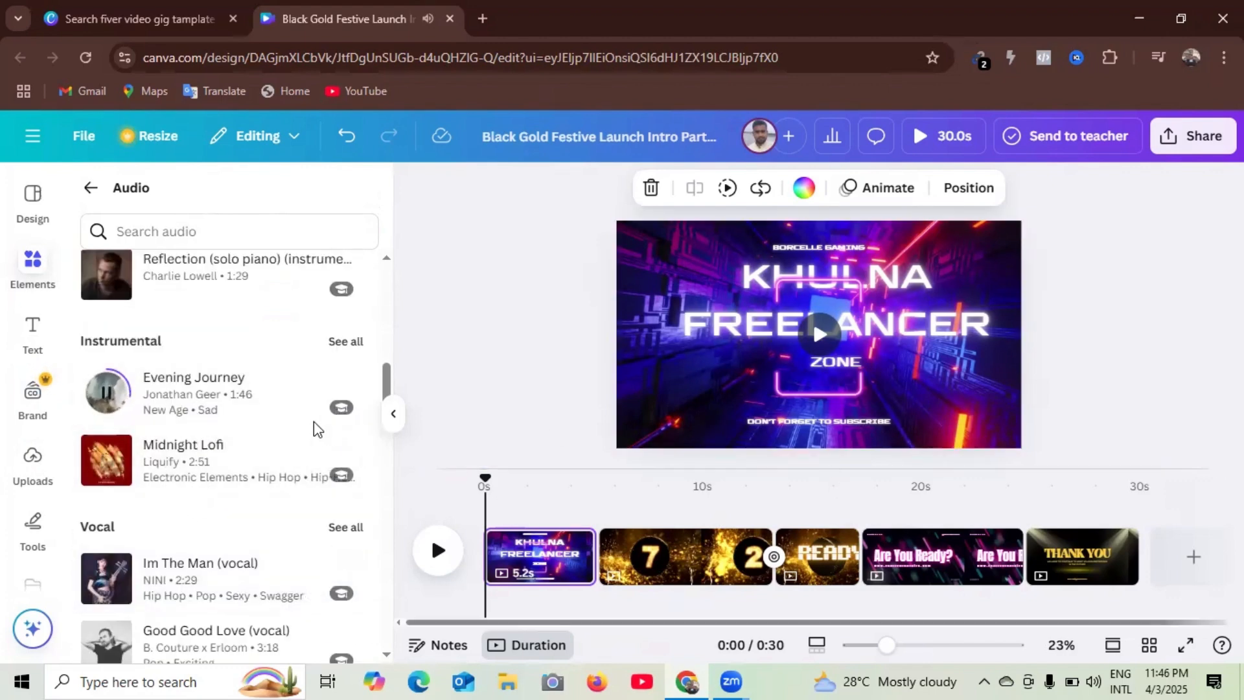
{"action": "mouse_move", "coordinate": [256, 425]}
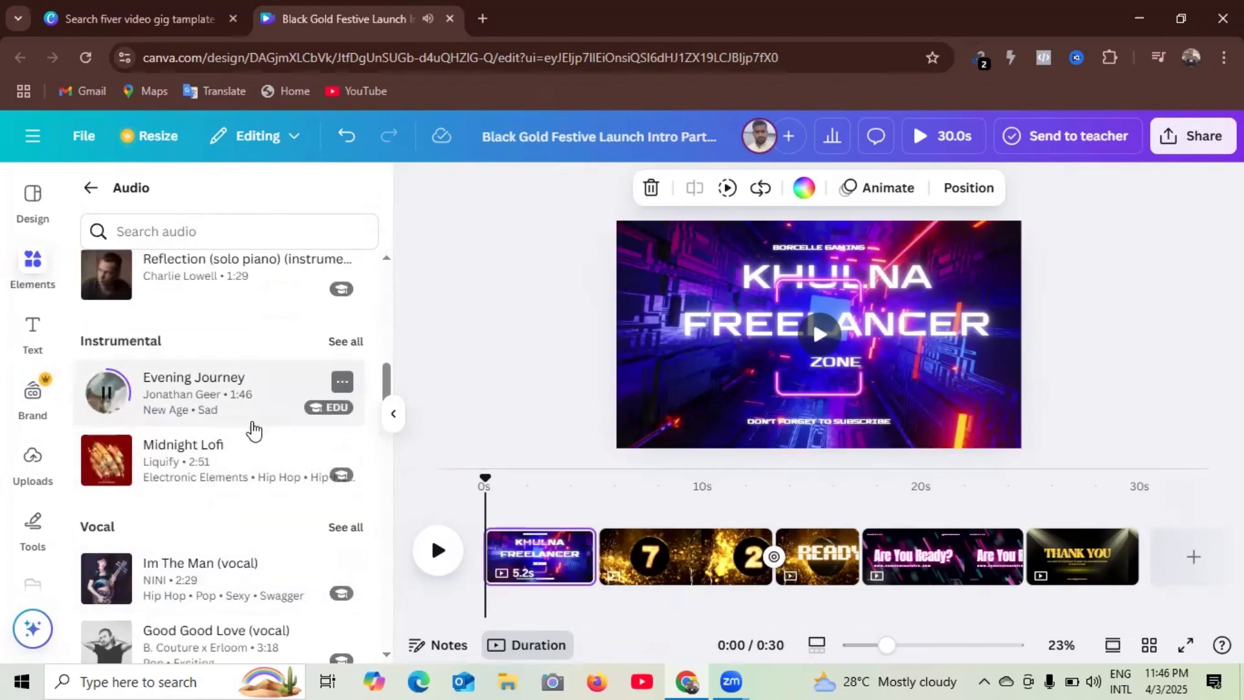
{"action": "left_click", "coordinate": [188, 401]}
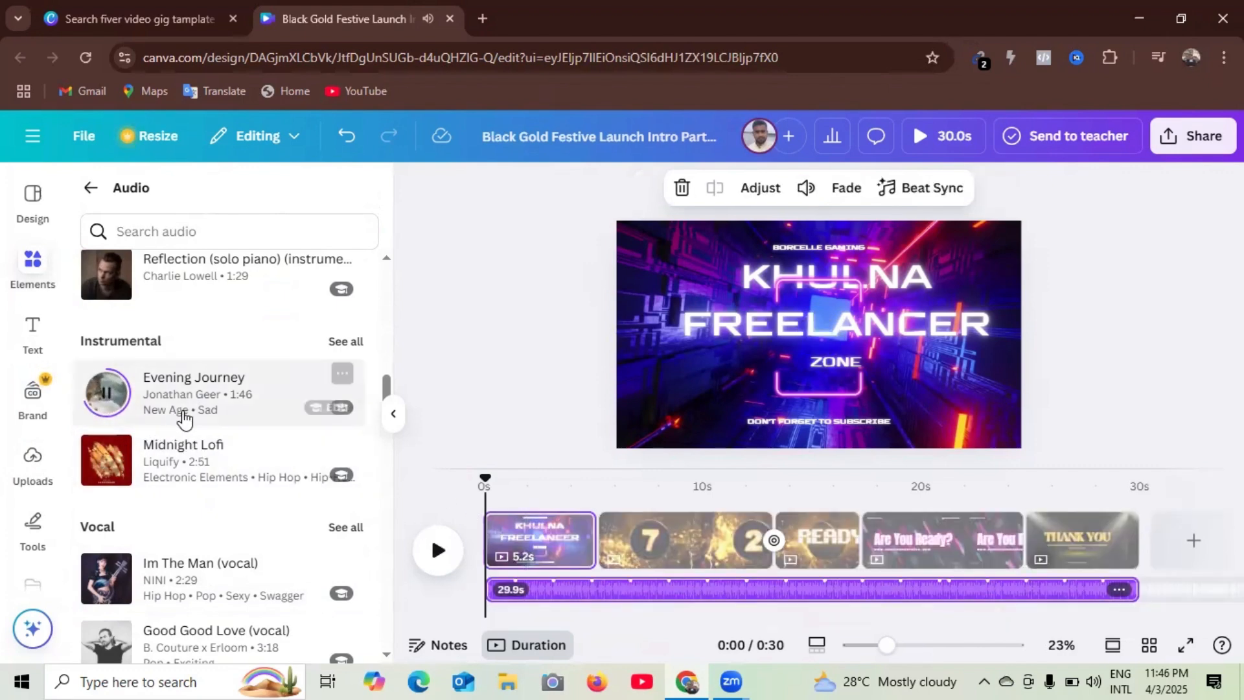
{"action": "left_click", "coordinate": [112, 401]}
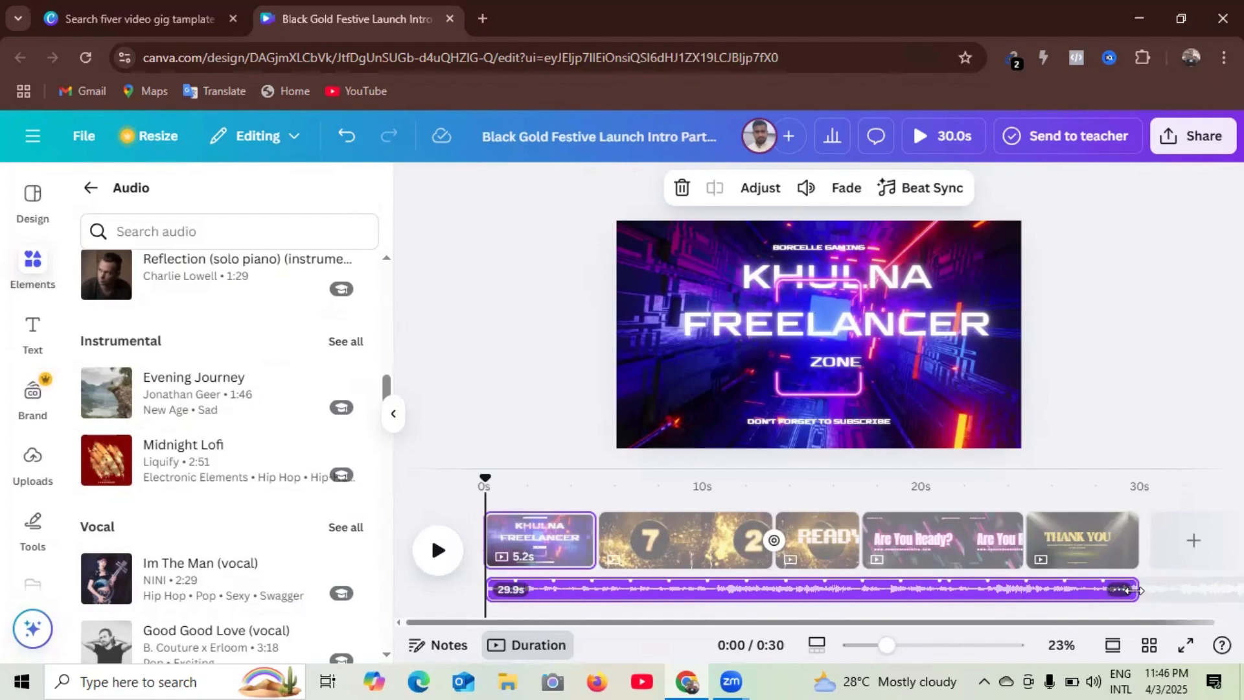
Step: Play the video with its music, pause it, and trim the "Evening Journey" track to 5.1 s, ending with the first page
{"action": "left_click", "coordinate": [435, 552]}
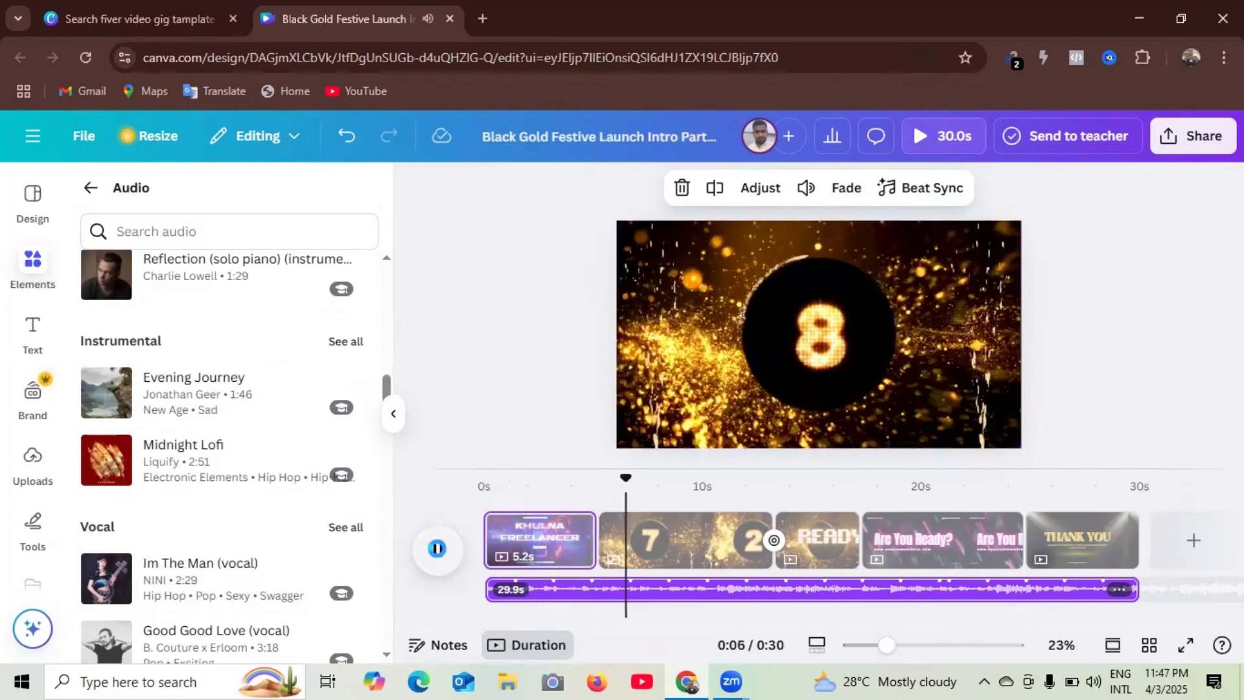
{"action": "left_click", "coordinate": [438, 552]}
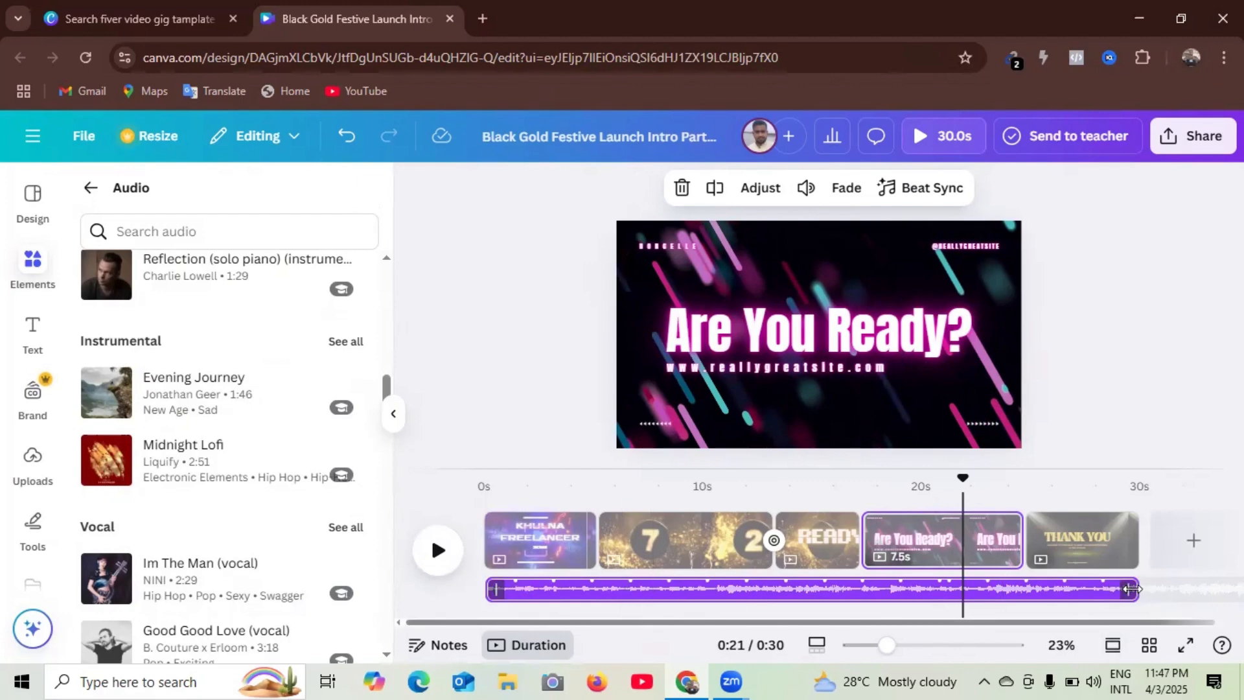
{"action": "left_click_drag", "start_coordinate": [1133, 588], "coordinate": [573, 600]}
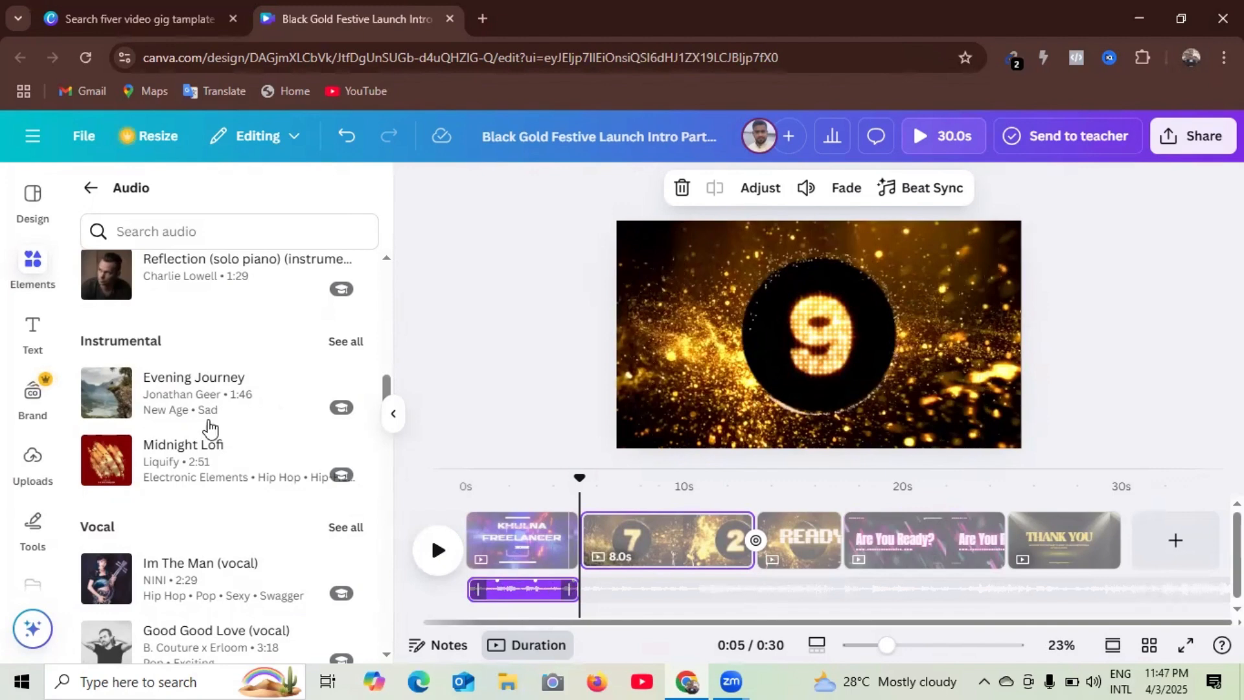
Step: Preview the track "Im The Man (vocal)", add it from the countdown page, and trim it to 12.5 s at the Ready page's end
{"action": "scroll", "coordinate": [76, 438], "scroll_direction": "down", "scroll_amount": 1}
{"action": "scroll", "coordinate": [97, 499], "scroll_direction": "down", "scroll_amount": 1}
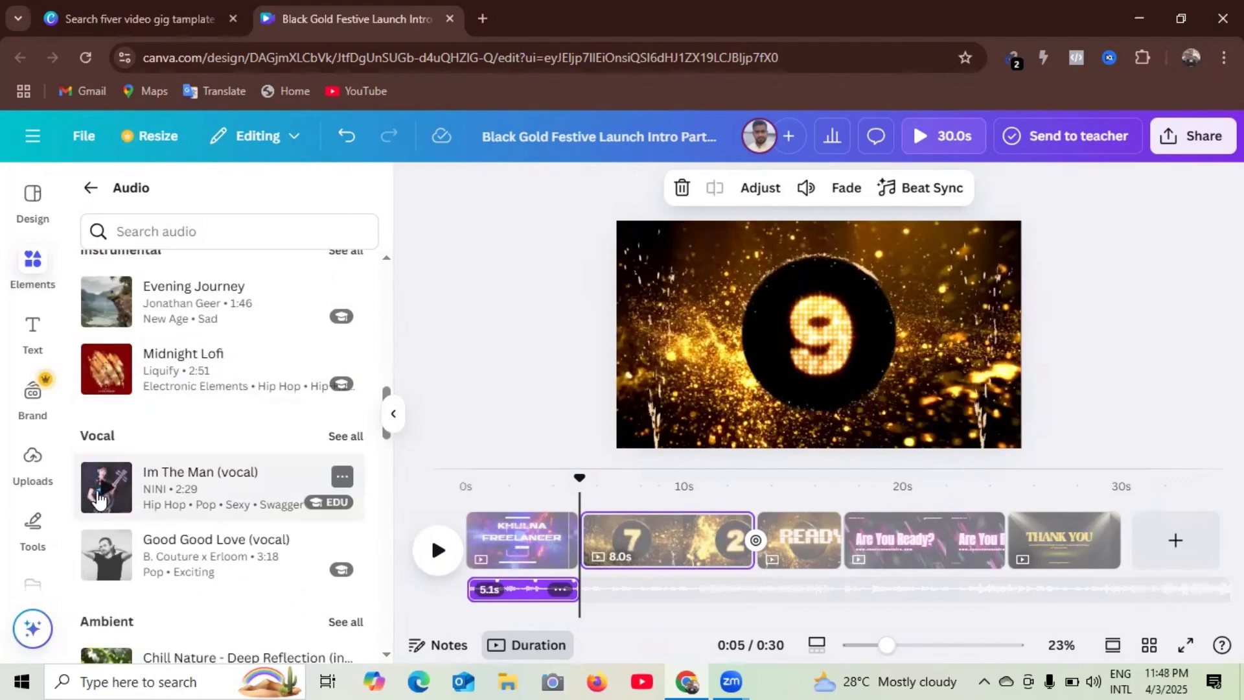
{"action": "left_click", "coordinate": [97, 499]}
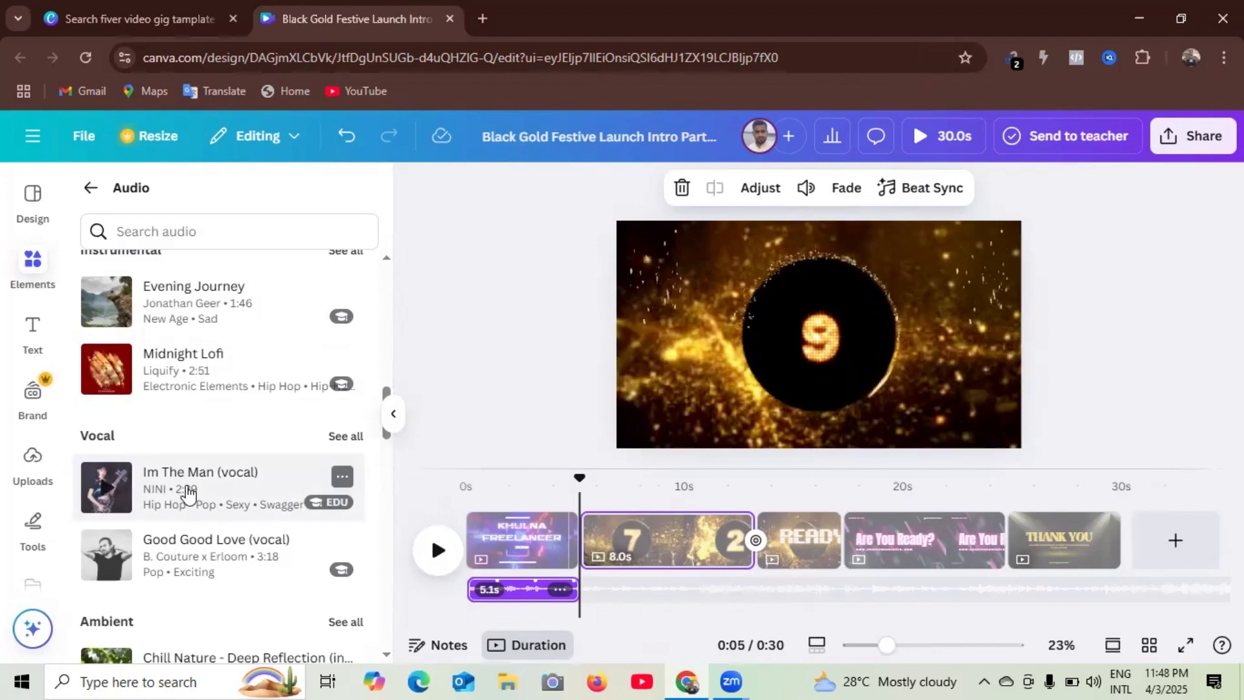
{"action": "left_click", "coordinate": [188, 493]}
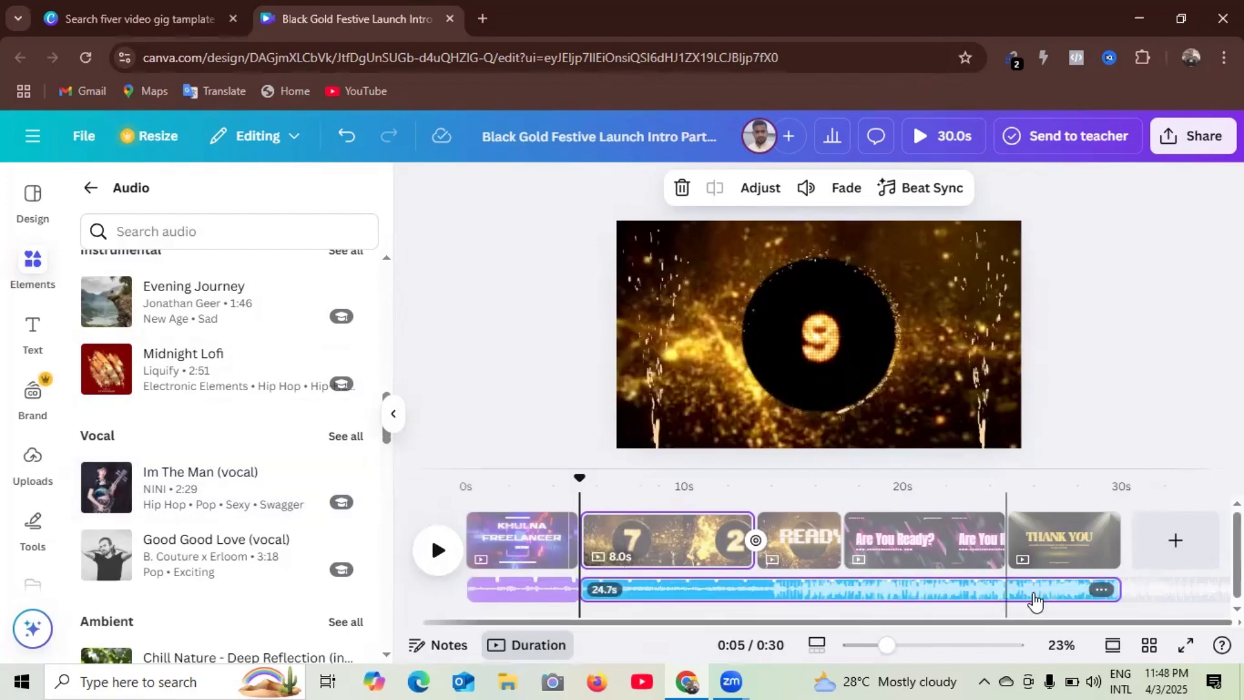
{"action": "left_click_drag", "start_coordinate": [1118, 589], "coordinate": [1030, 608]}
{"action": "left_click_drag", "start_coordinate": [902, 624], "coordinate": [848, 624]}
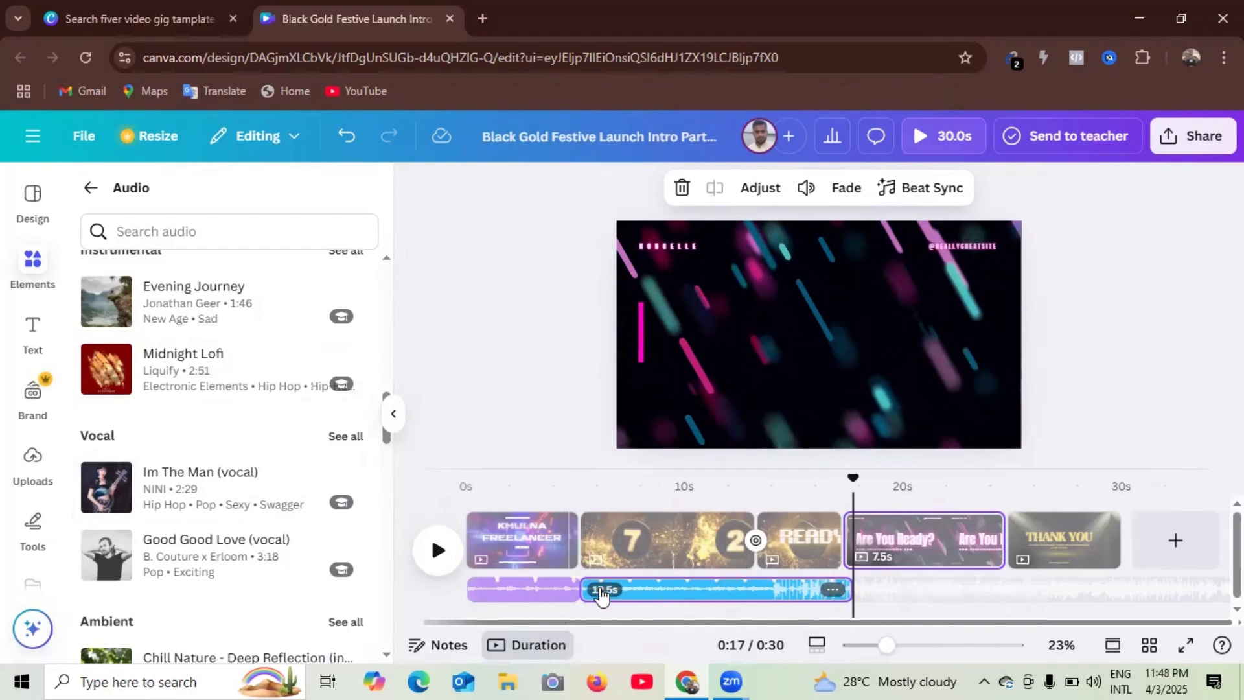
Step: Preview the track "A Tragic Impact" in the Sad audio category
{"action": "scroll", "coordinate": [202, 491], "scroll_direction": "down", "scroll_amount": 1}
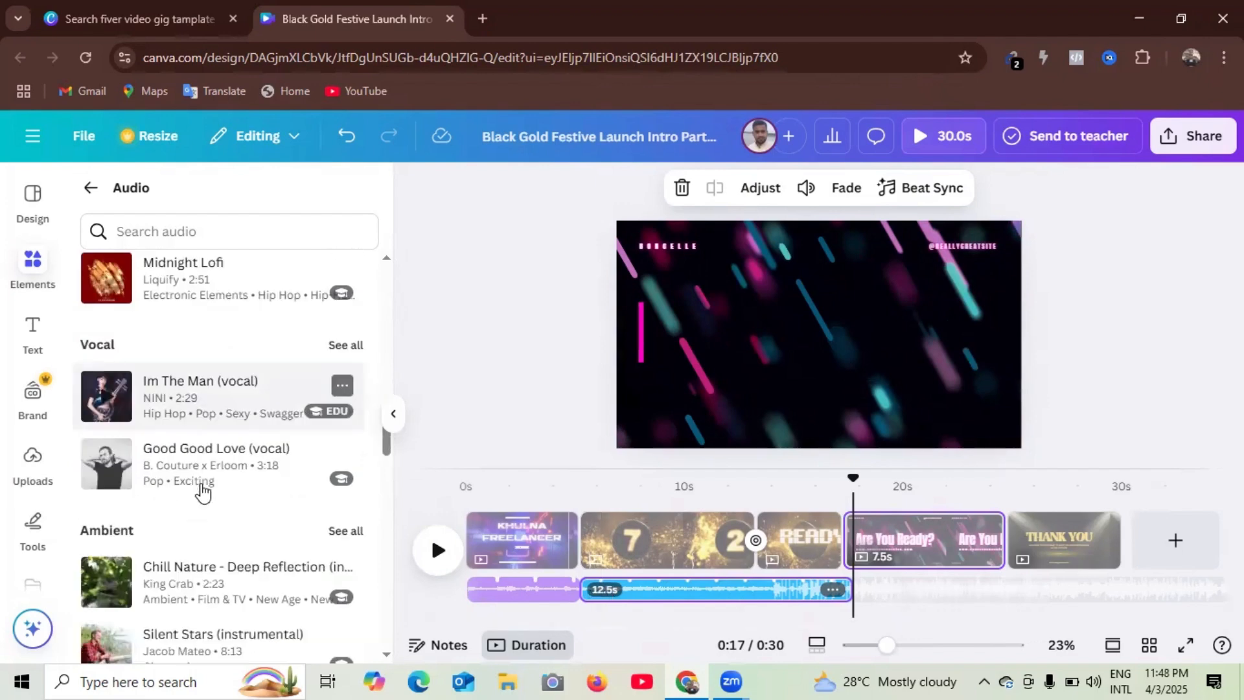
{"action": "scroll", "coordinate": [202, 491], "scroll_direction": "down", "scroll_amount": 1}
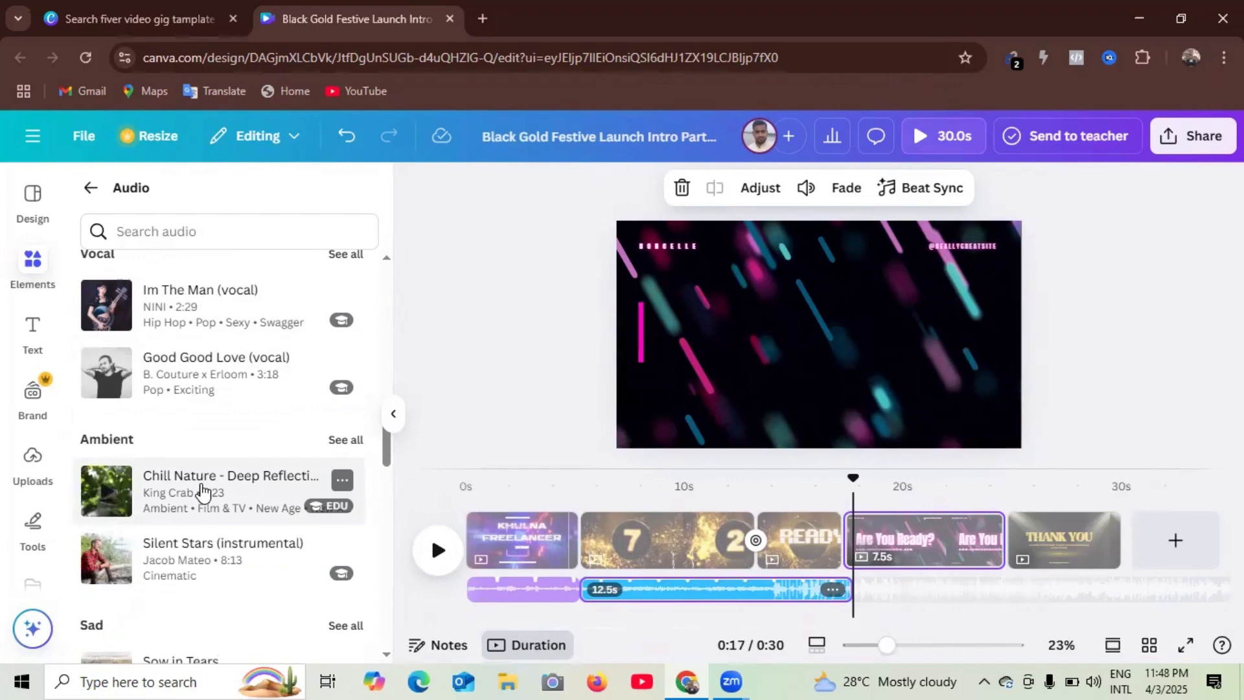
{"action": "scroll", "coordinate": [203, 492], "scroll_direction": "down", "scroll_amount": 3}
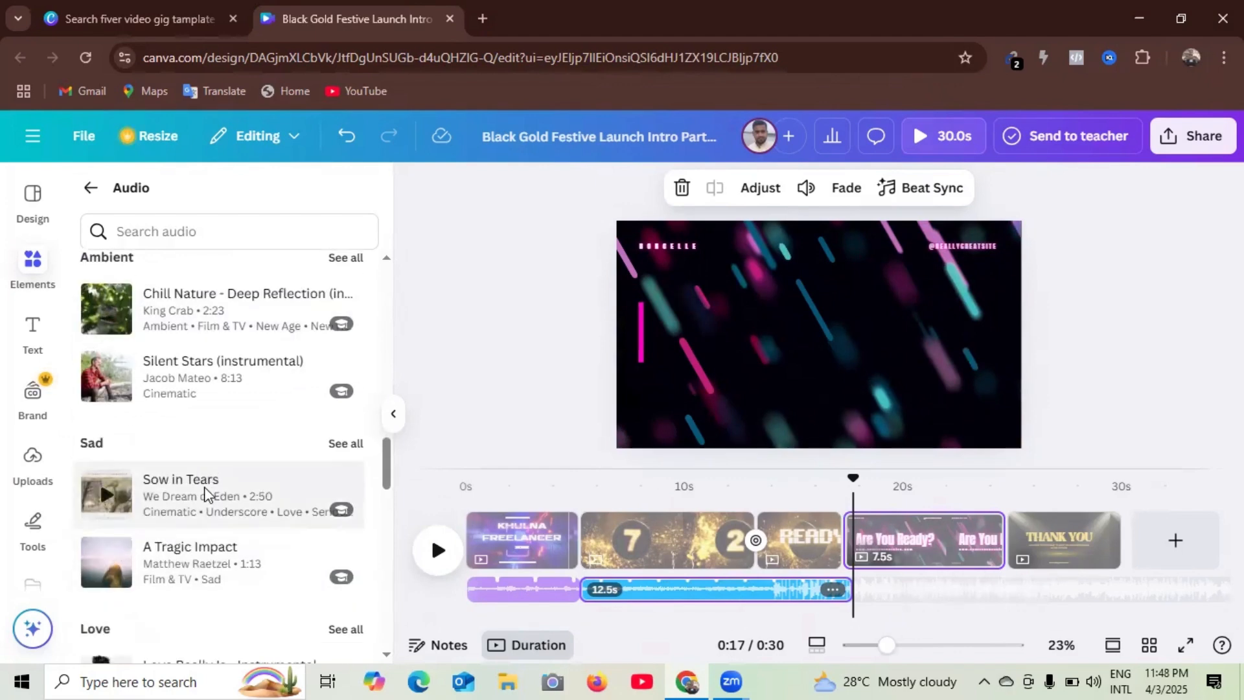
{"action": "left_click", "coordinate": [107, 565]}
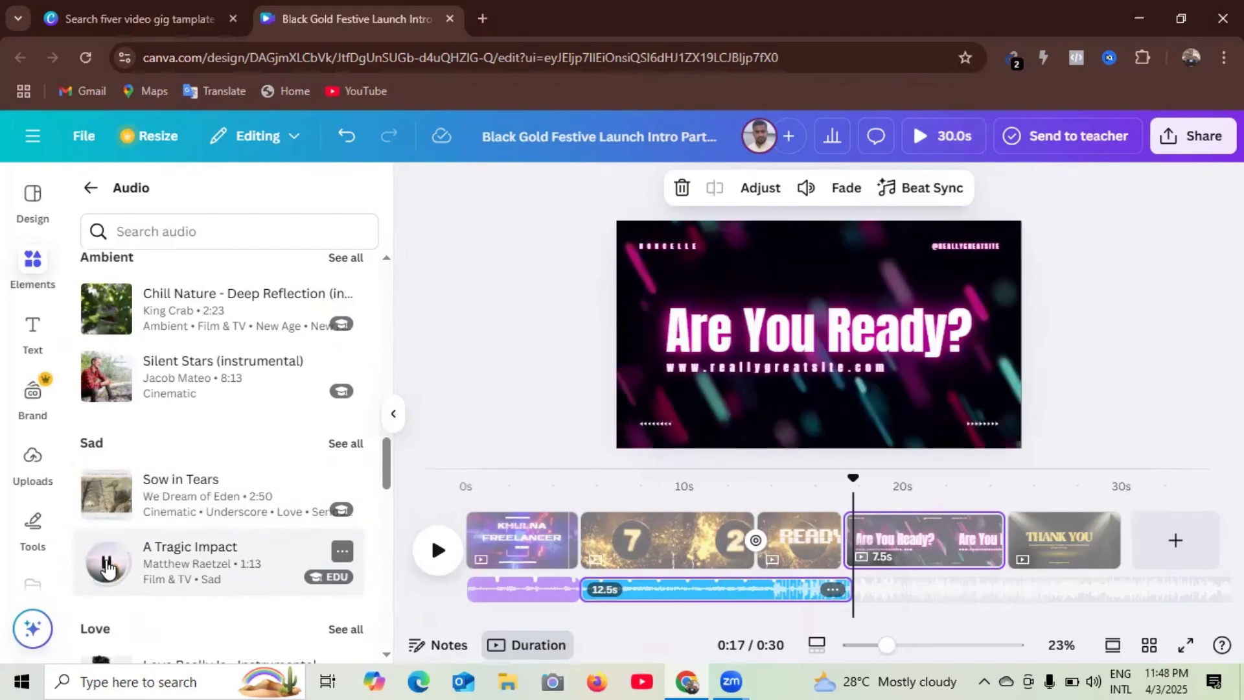
{"action": "scroll", "coordinate": [124, 551], "scroll_direction": "down", "scroll_amount": 1}
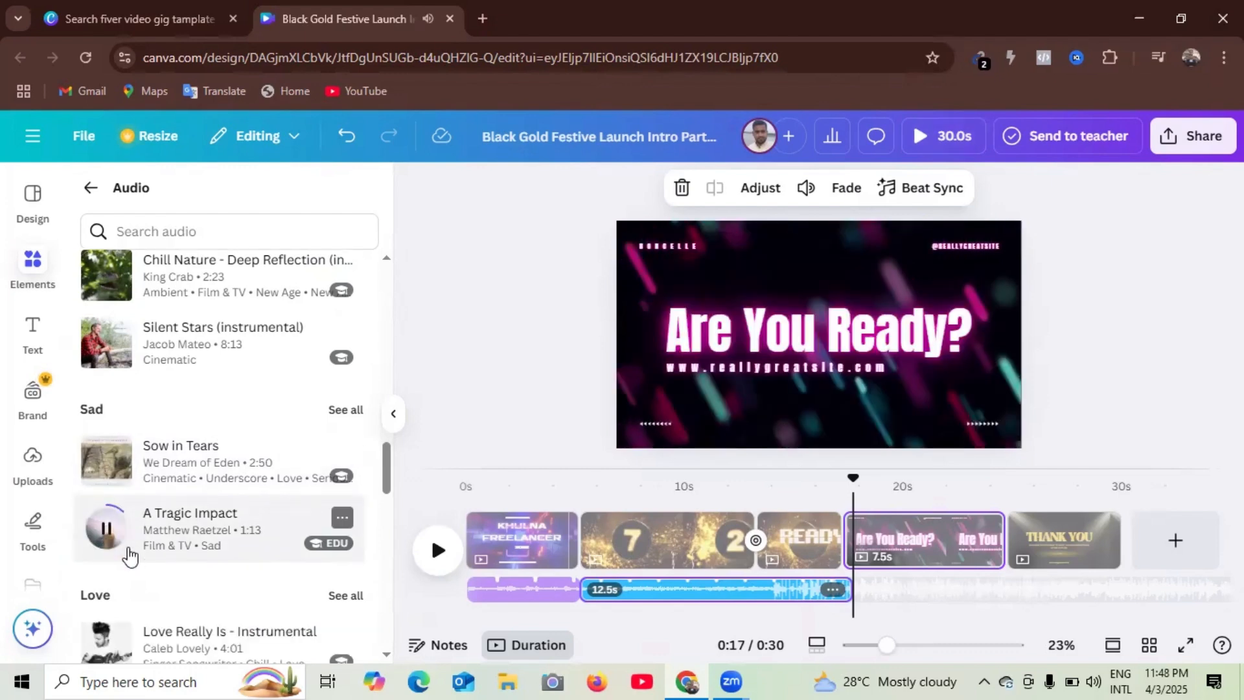
Step: Preview the Love tracks "Love Really Is - Instrumental" and "Coasting Love", and add "Coasting Love" from the Are You Ready page onward
{"action": "scroll", "coordinate": [129, 554], "scroll_direction": "down", "scroll_amount": 2}
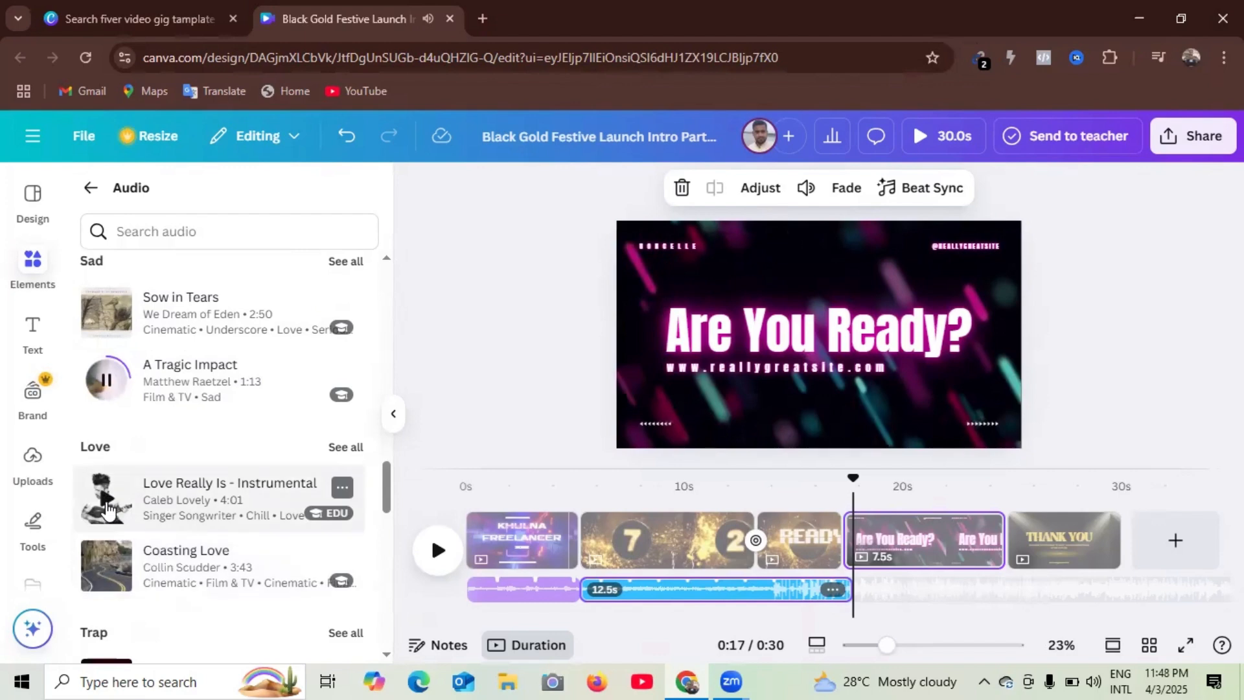
{"action": "left_click", "coordinate": [106, 503]}
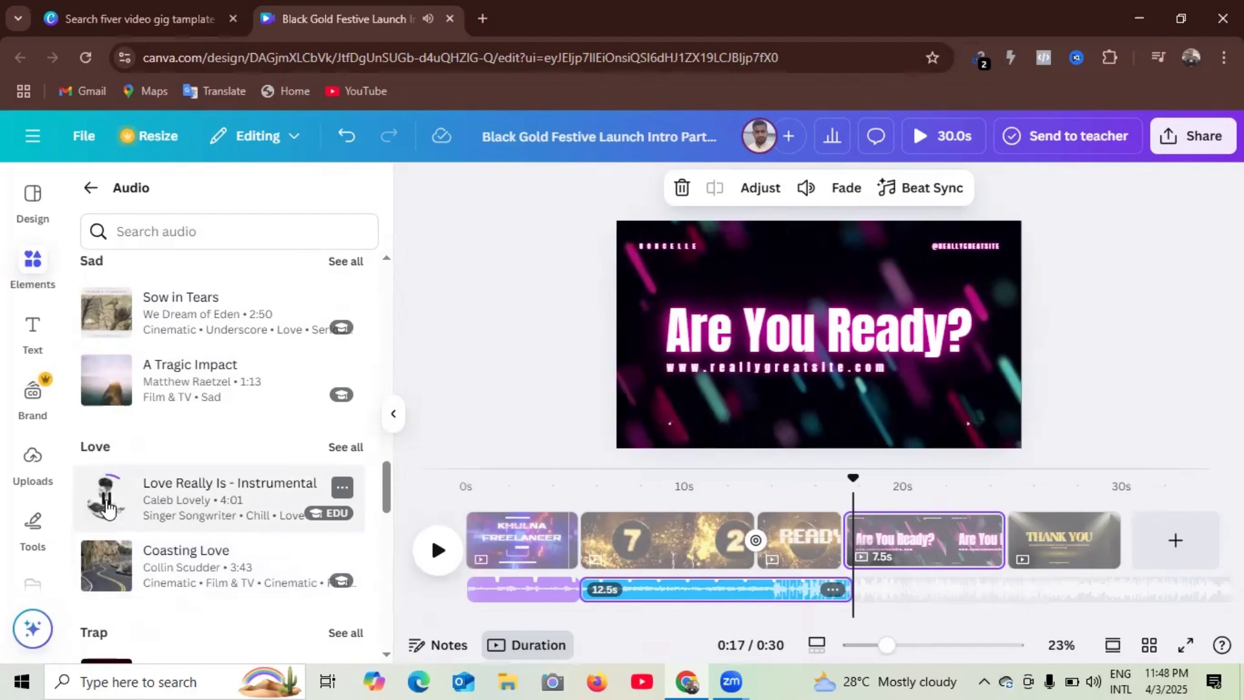
{"action": "left_click", "coordinate": [101, 574]}
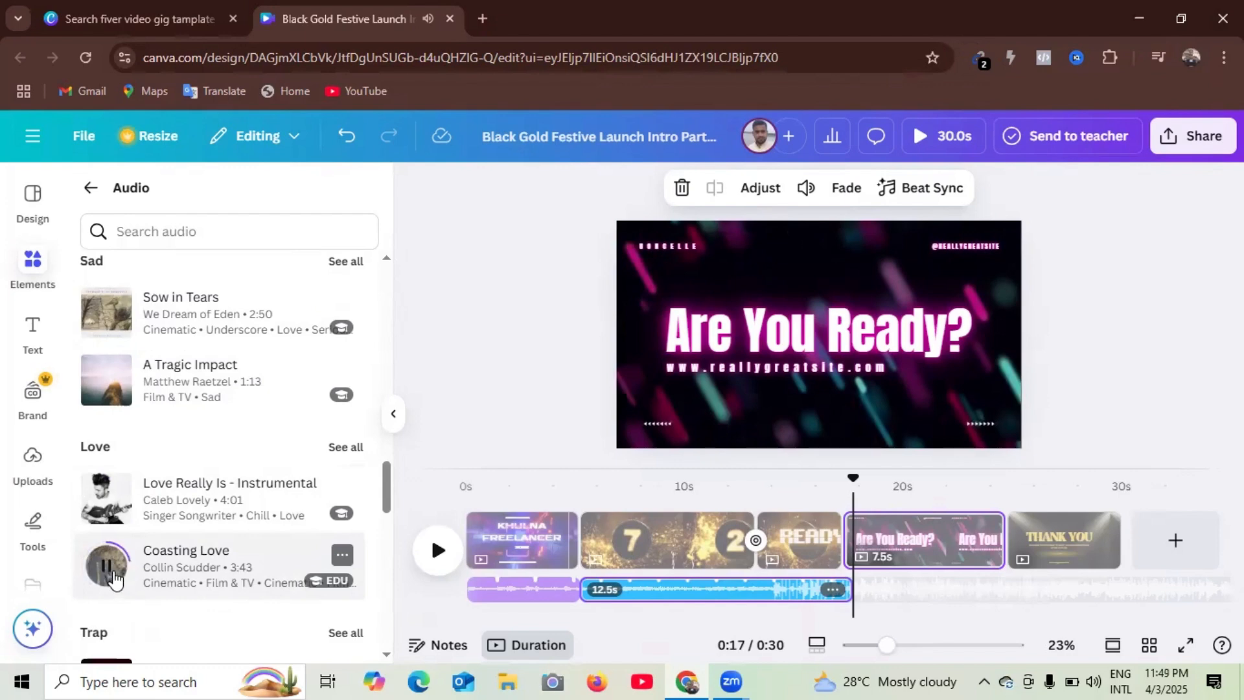
{"action": "left_click", "coordinate": [112, 575]}
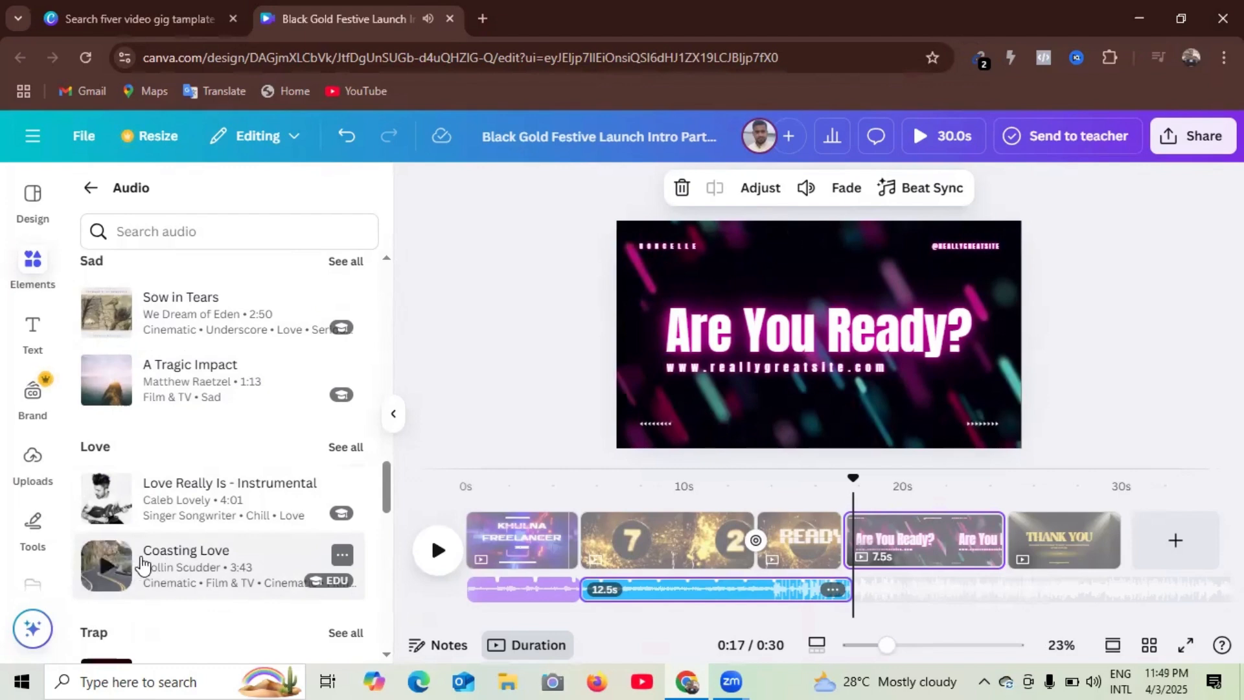
{"action": "left_click", "coordinate": [187, 572]}
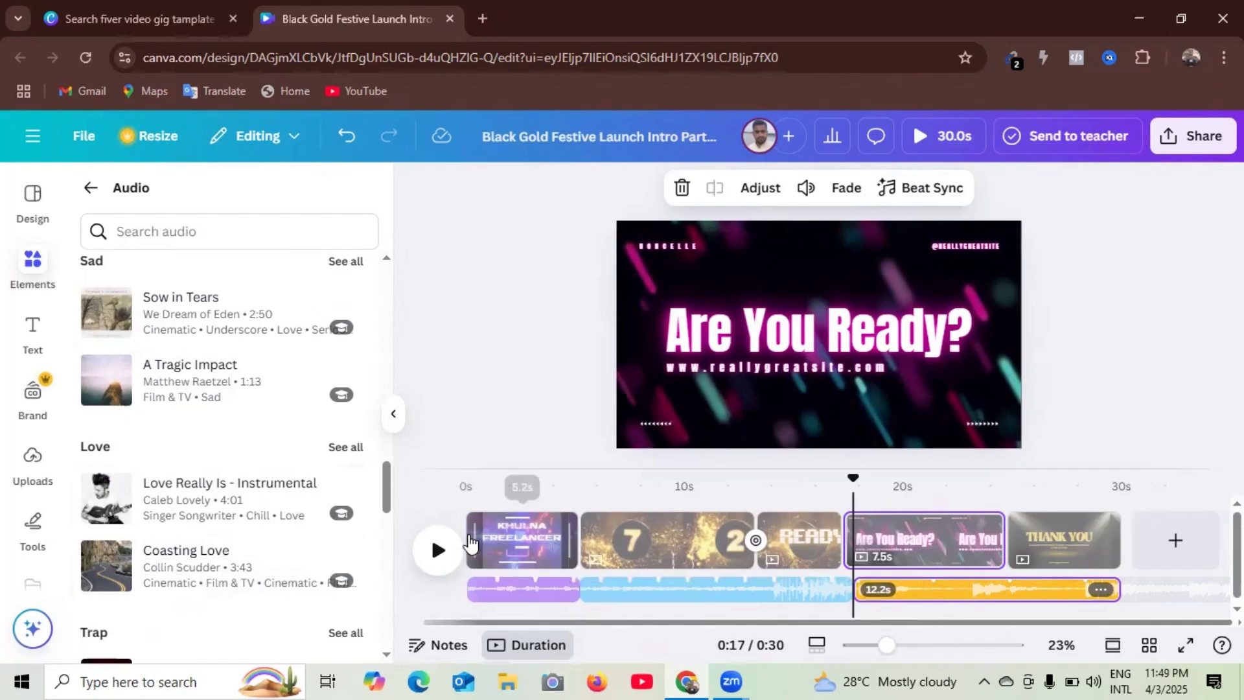
Step: Play the whole video from the first page to check the three background tracks, and pause playback
{"action": "left_click", "coordinate": [490, 543]}
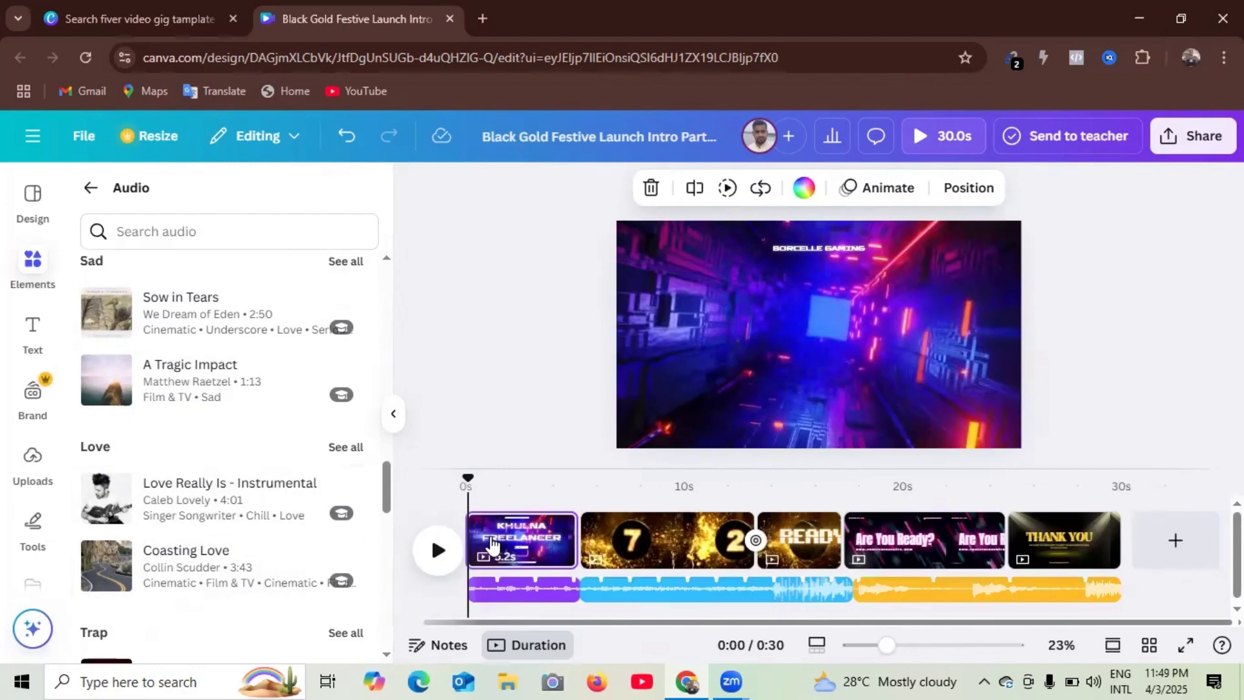
{"action": "left_click", "coordinate": [436, 552]}
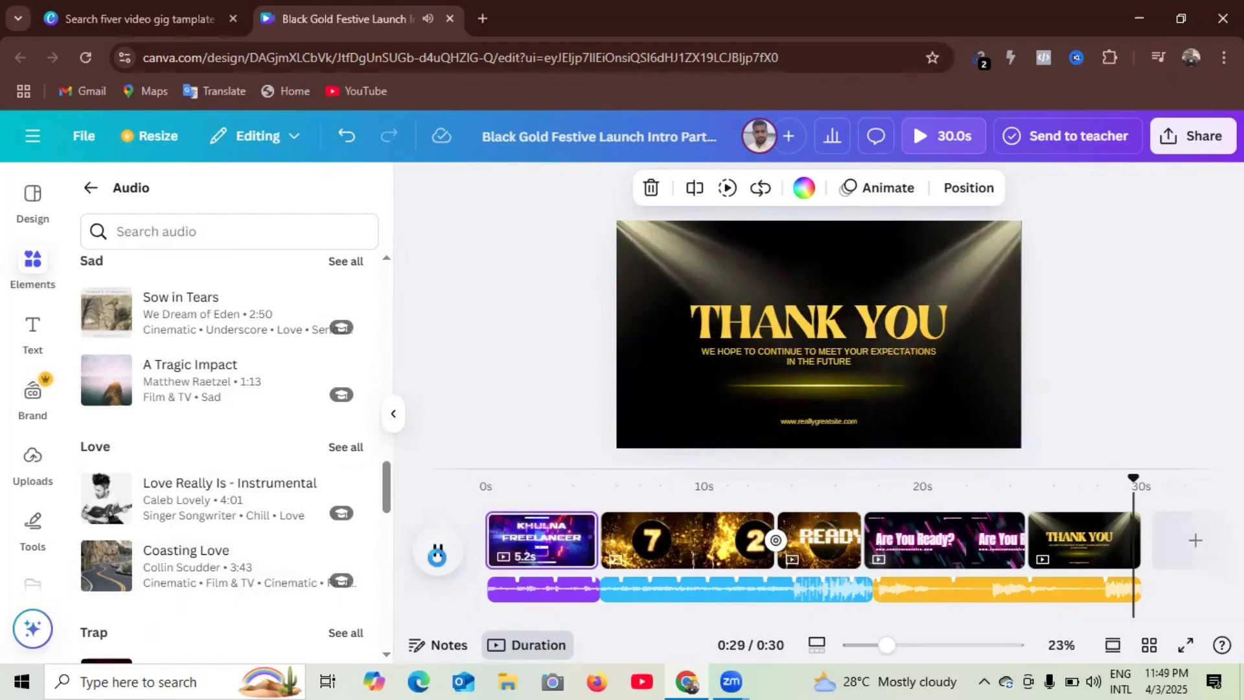
{"action": "left_click", "coordinate": [442, 553]}
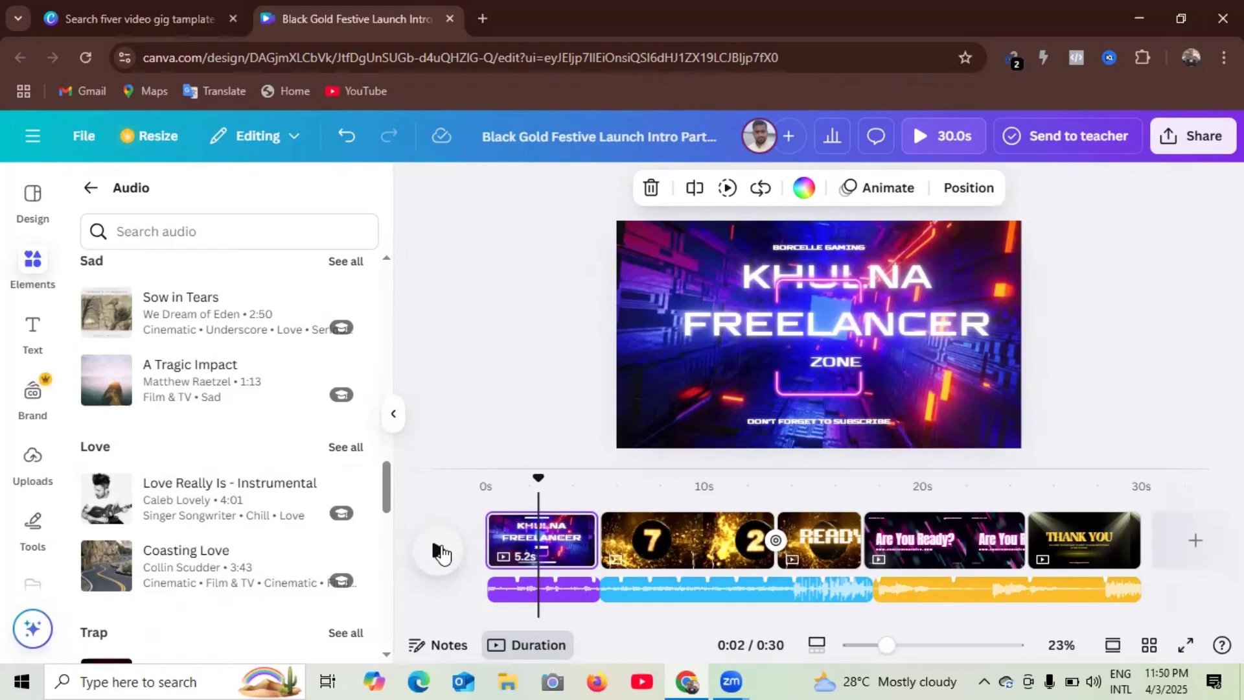
Step: Examine the download file types for the design, leave MP4 Video selected, and close the download options without downloading
{"action": "left_click", "coordinate": [1197, 137]}
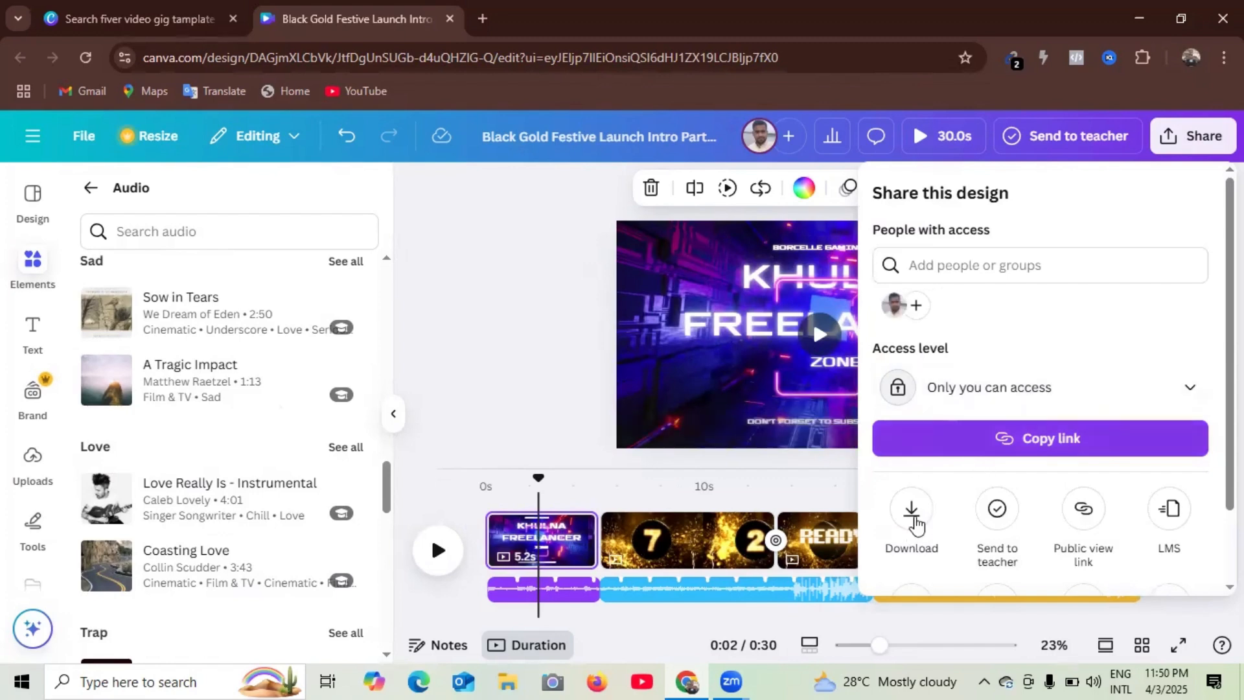
{"action": "left_click", "coordinate": [912, 509]}
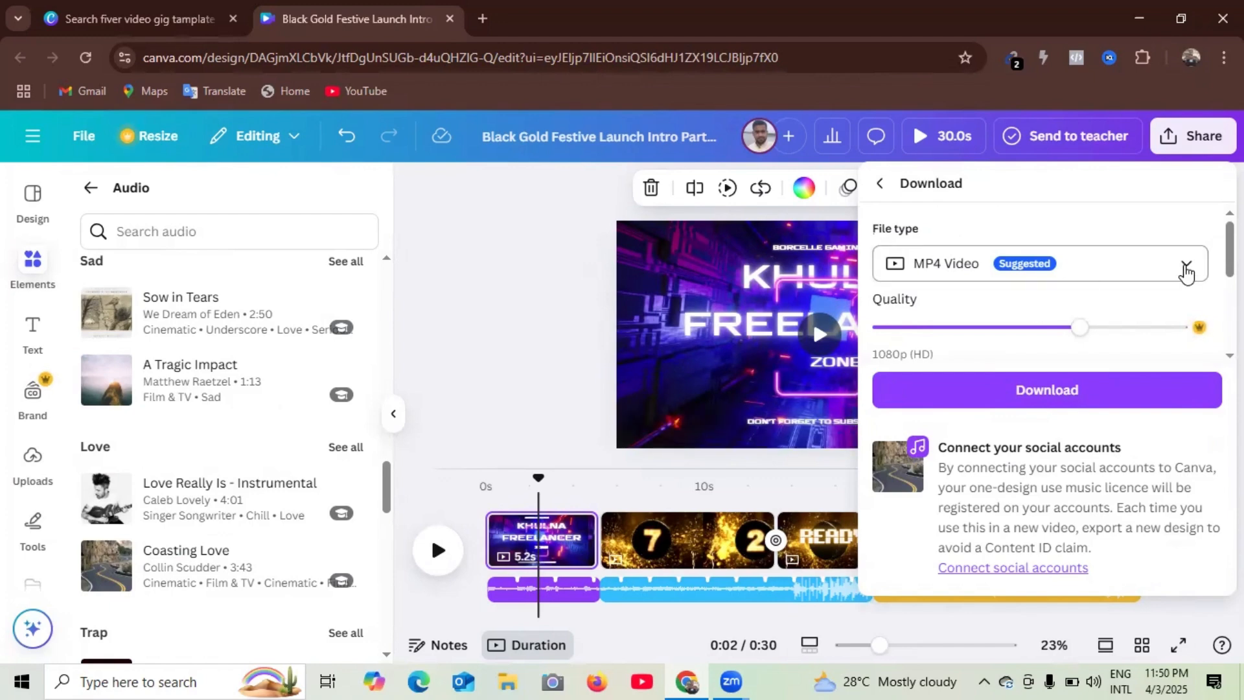
{"action": "left_click", "coordinate": [1186, 269]}
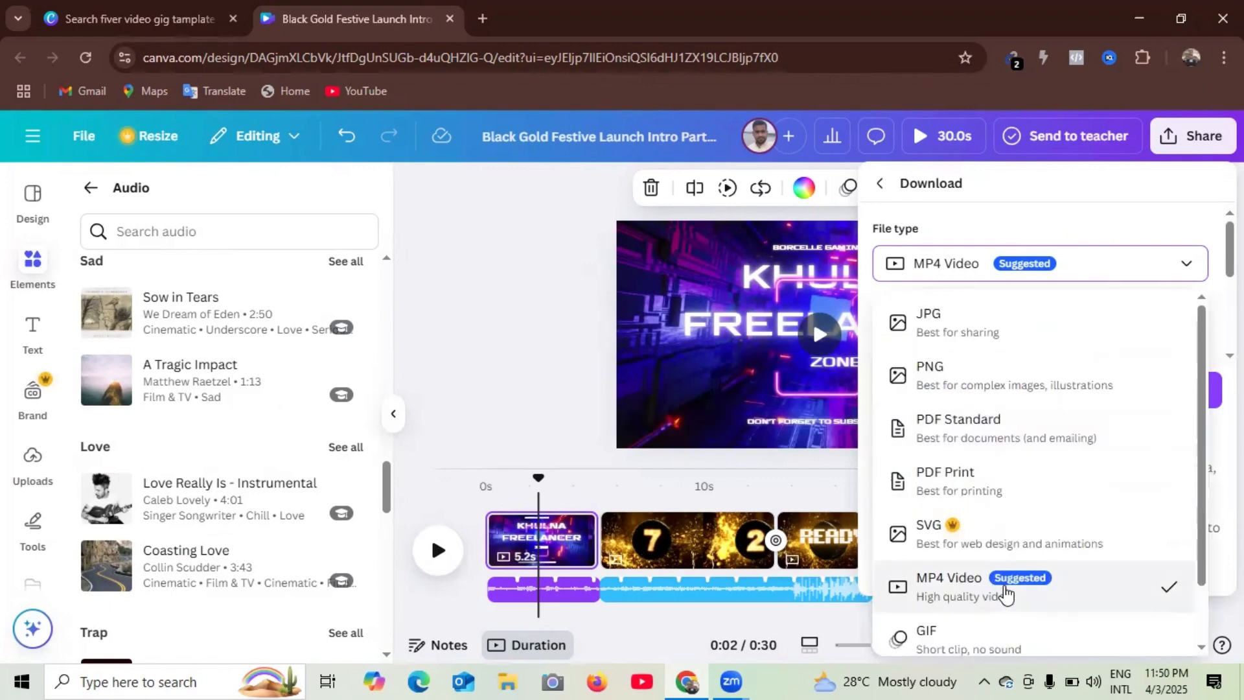
{"action": "scroll", "coordinate": [1022, 593], "scroll_direction": "down", "scroll_amount": 2}
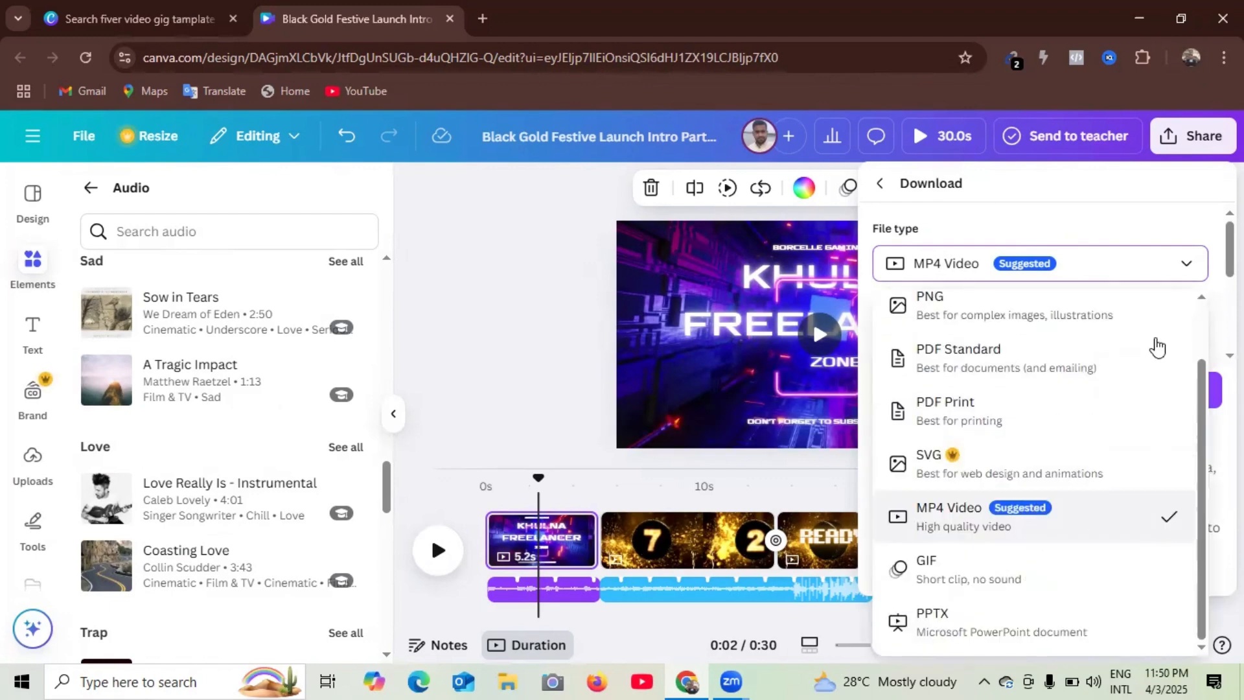
{"action": "left_click", "coordinate": [1188, 268]}
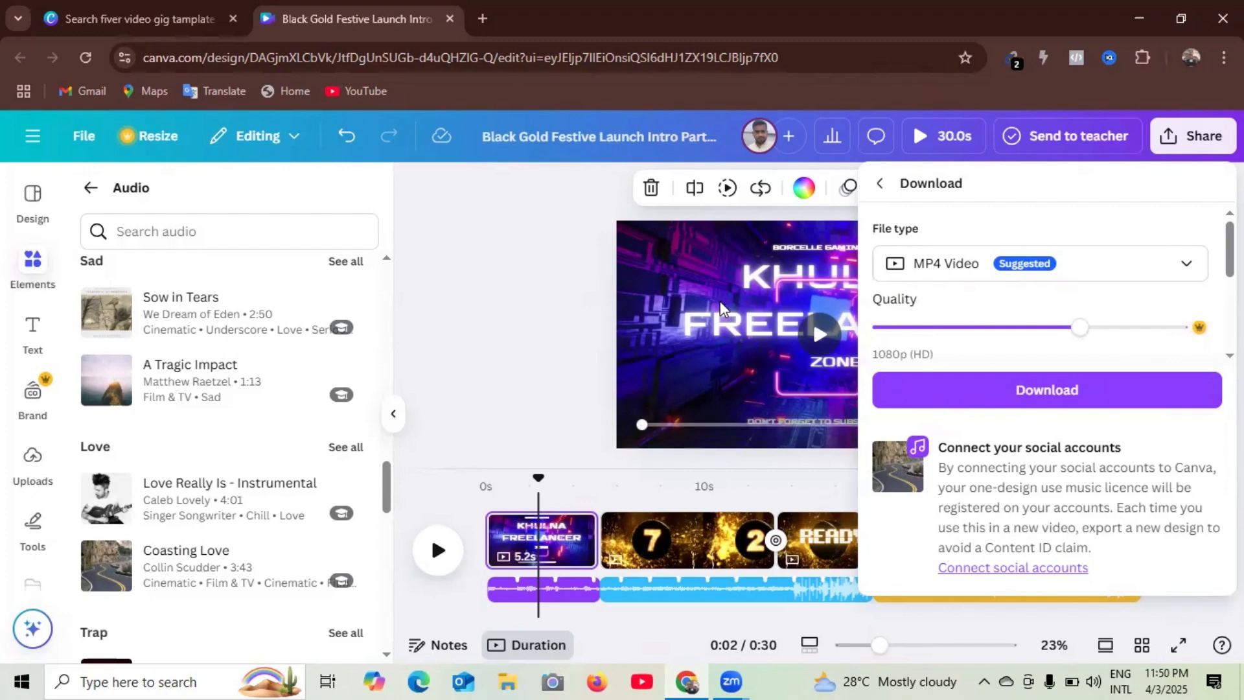
{"action": "left_click", "coordinate": [745, 394]}
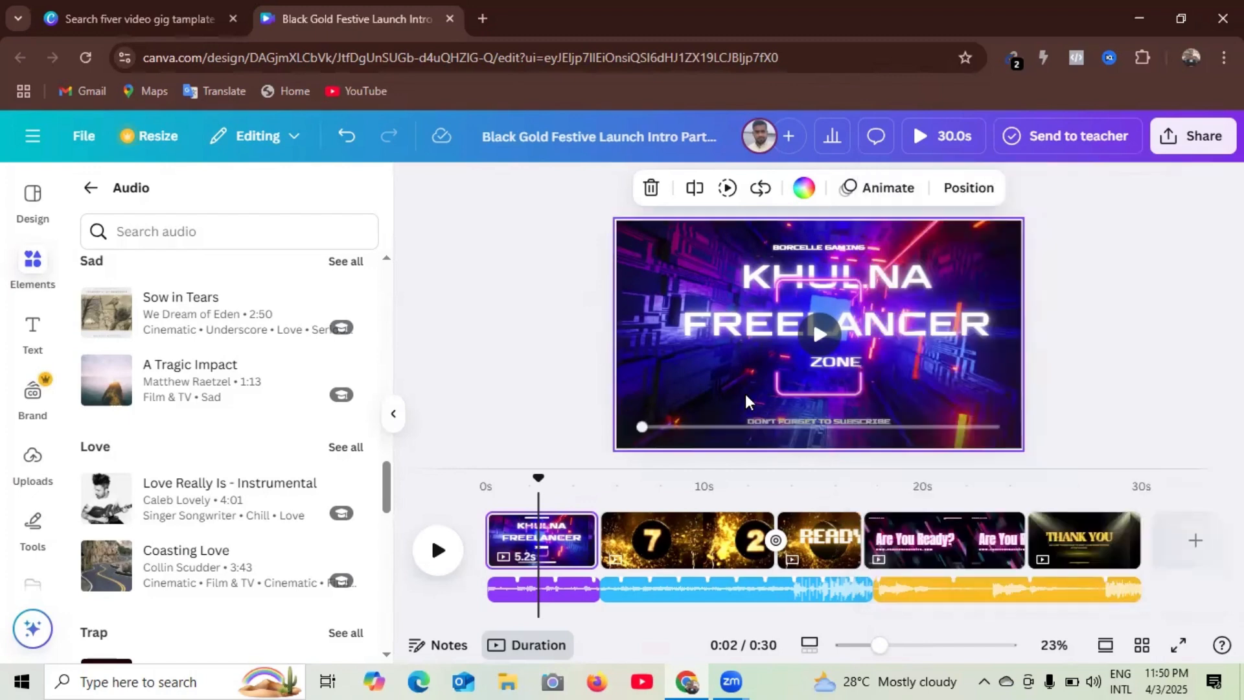